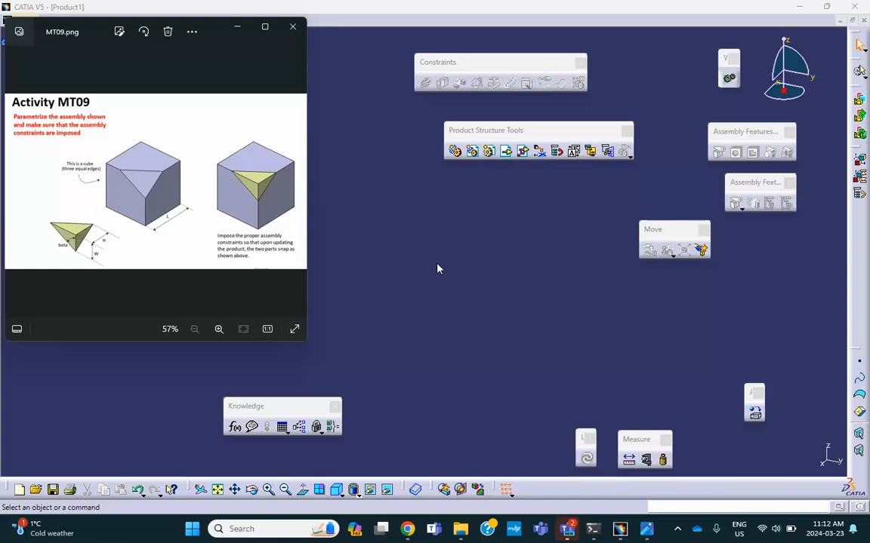
Save the new product as Product1 in the "Catia v5 MechDes Activity MT09 W24" folder using Save Management
left_click(437, 268)
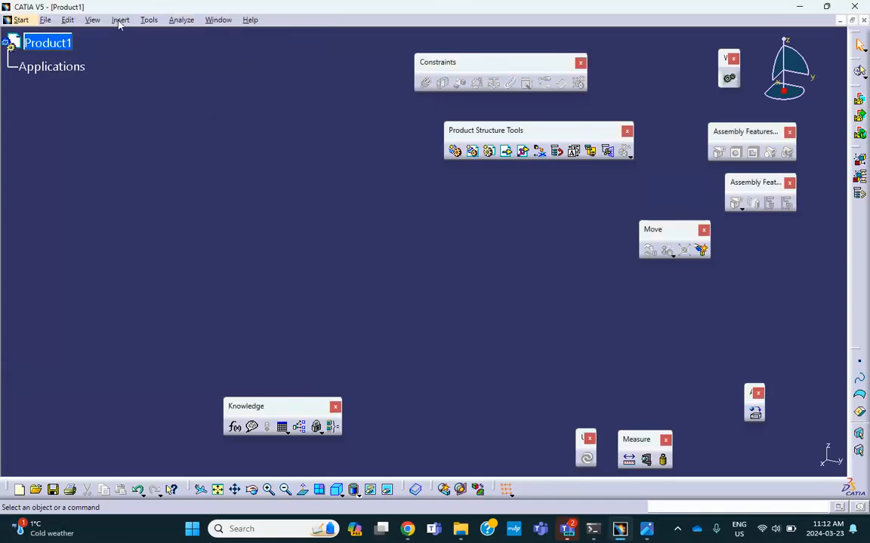
left_click(67, 19)
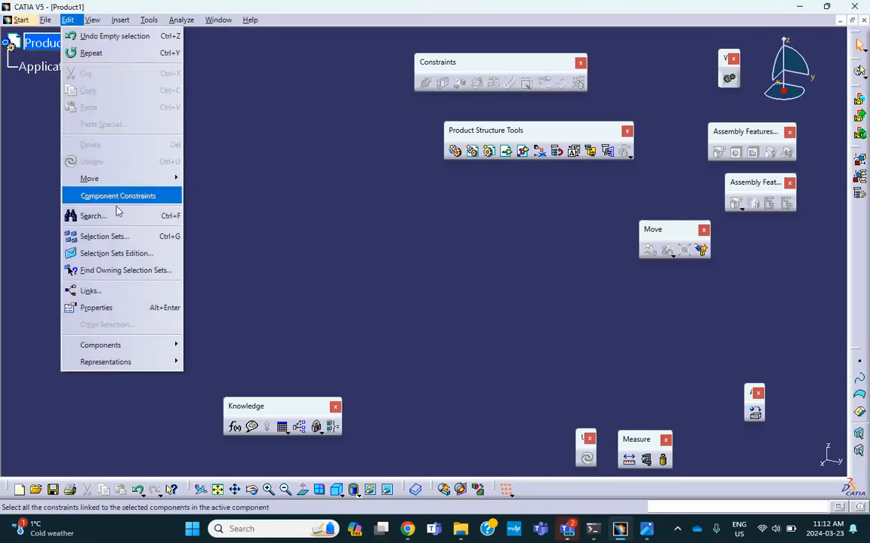
left_click(241, 149)
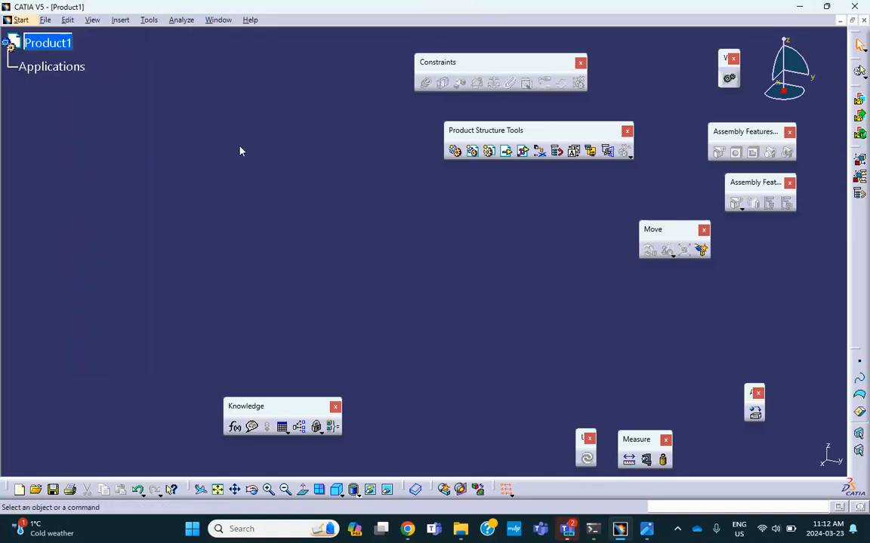
left_click(45, 20)
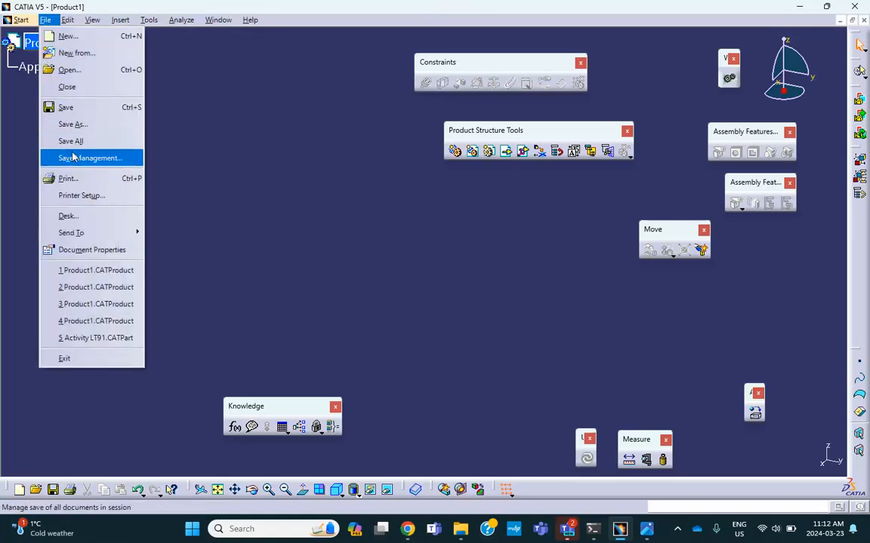
left_click(75, 157)
left_click(520, 119)
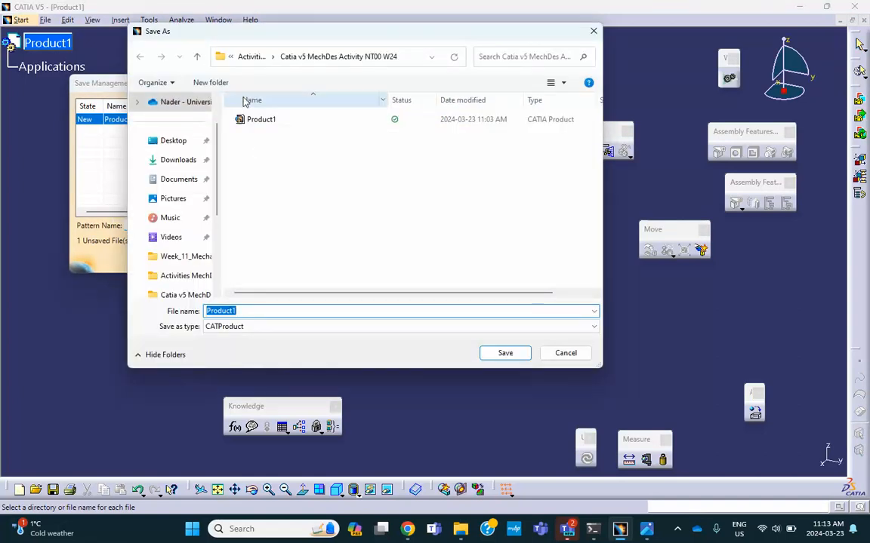
left_click(198, 57)
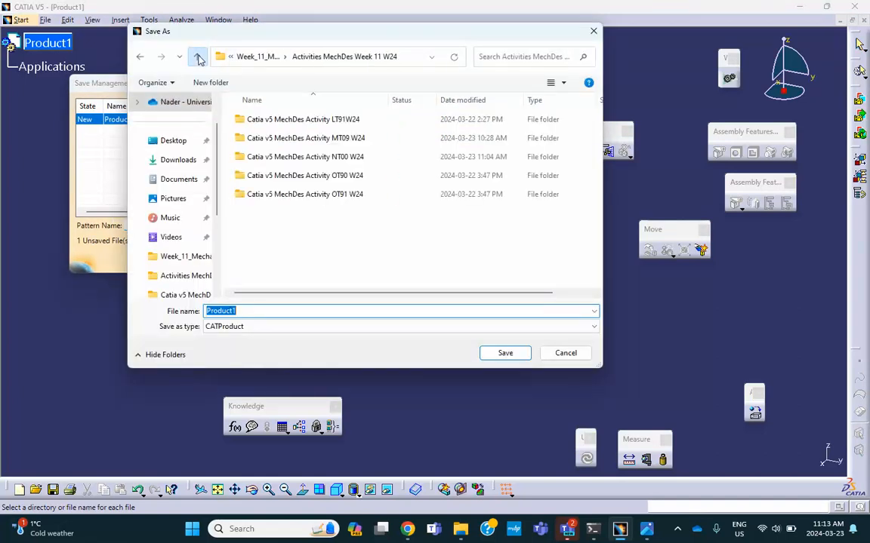
double_click(282, 139)
left_click(505, 353)
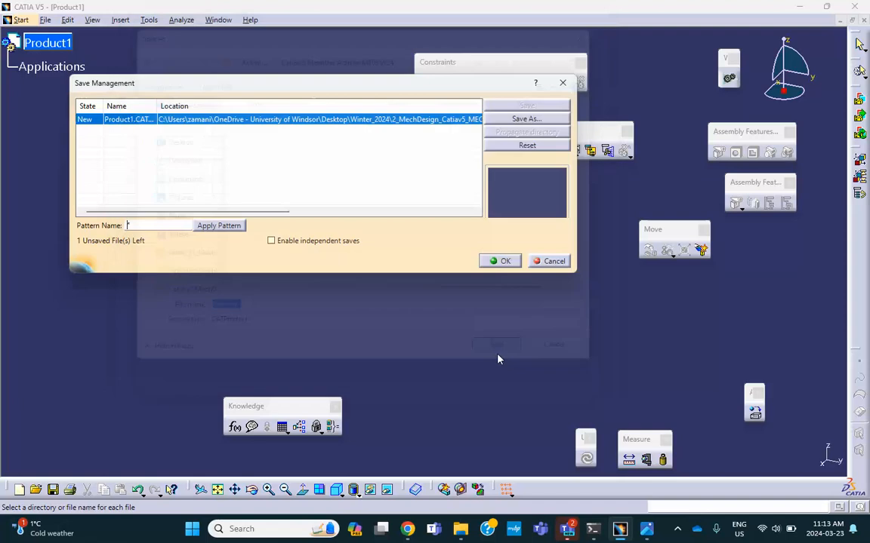
left_click(498, 261)
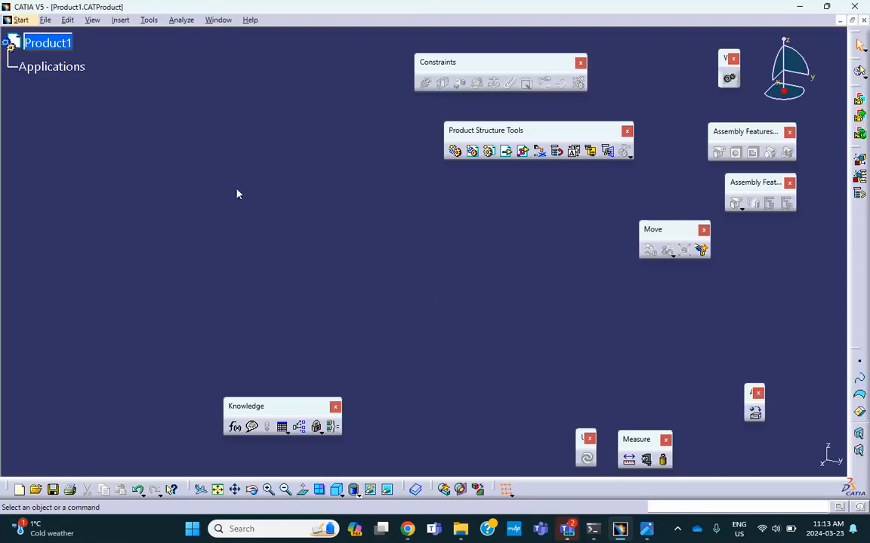
Insert a new part under Product1
left_click(121, 19)
left_click(144, 246)
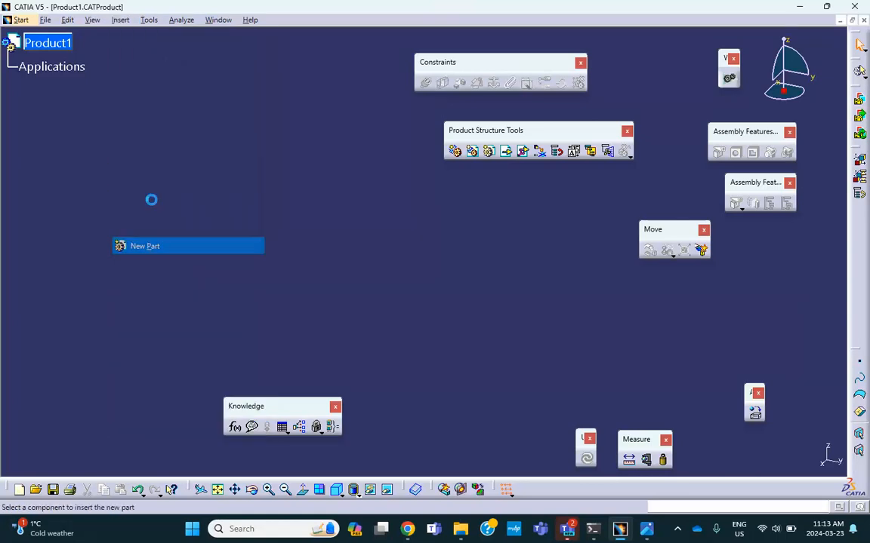
left_click(12, 43)
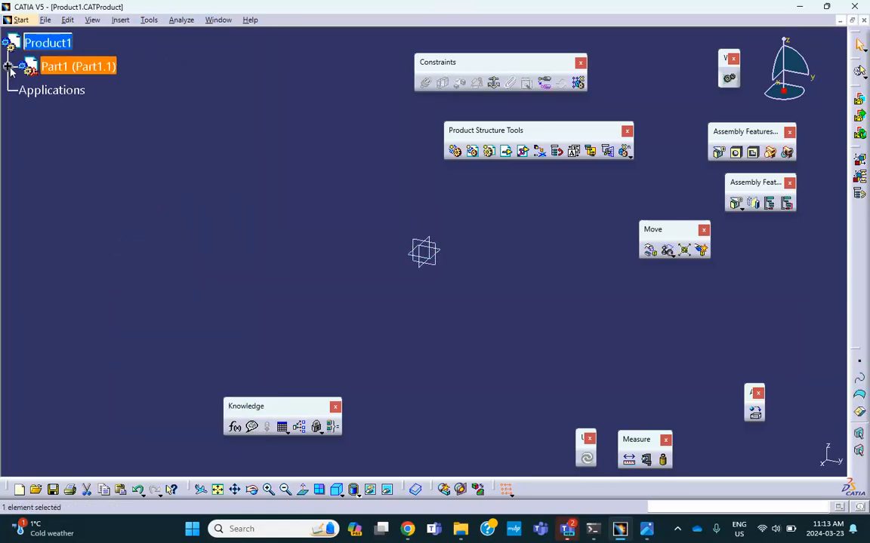
Change the new part's instance name and part number both to "box" in its properties
left_click(9, 67)
right_click(91, 65)
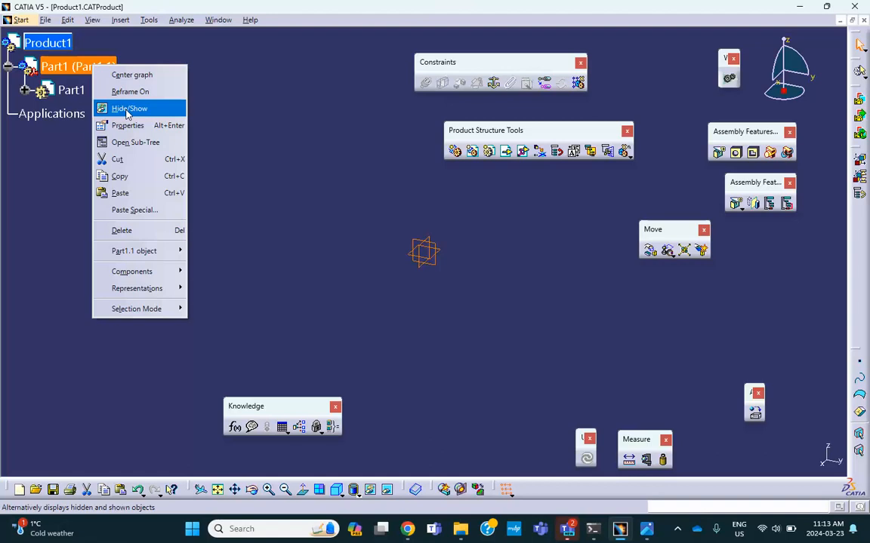
left_click(127, 126)
double_click(619, 209)
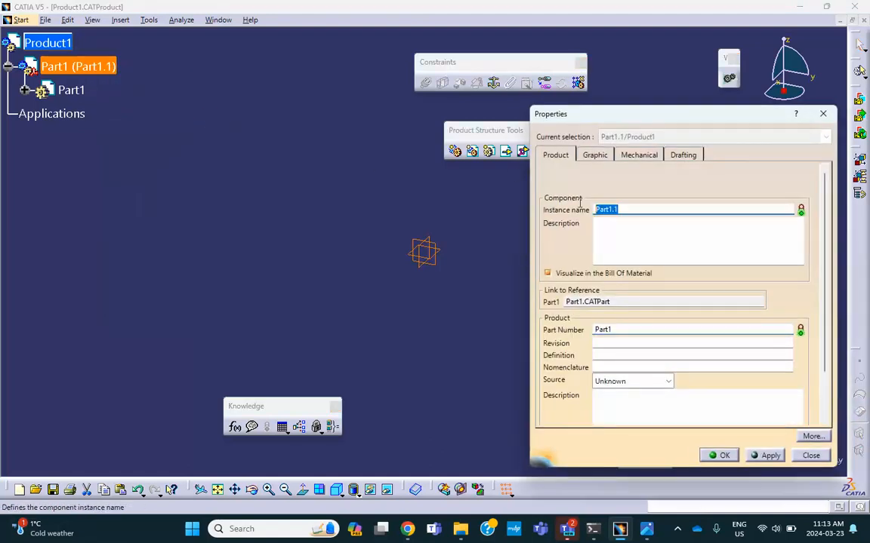
type("box")
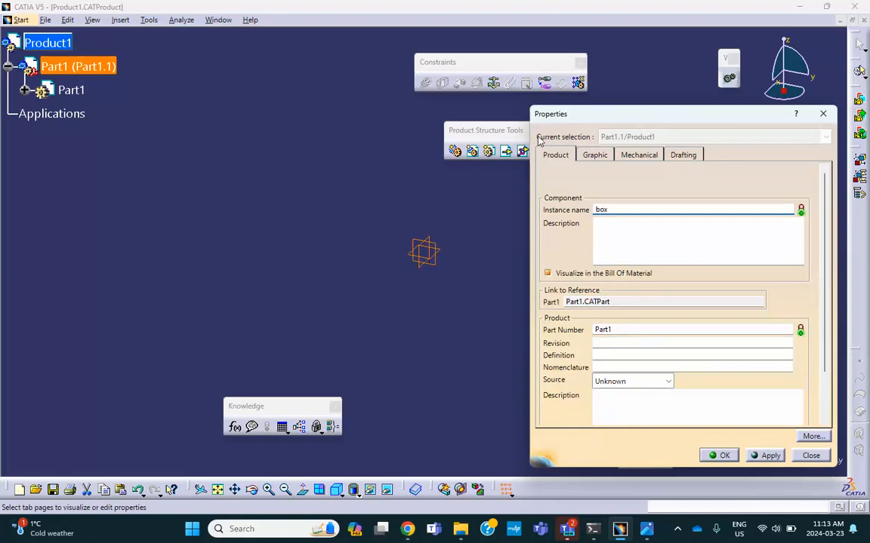
double_click(648, 329)
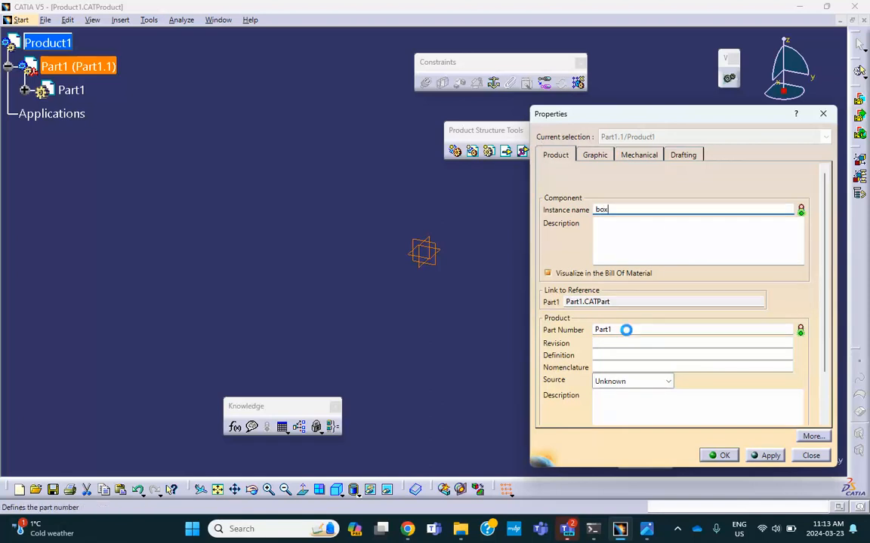
type("box")
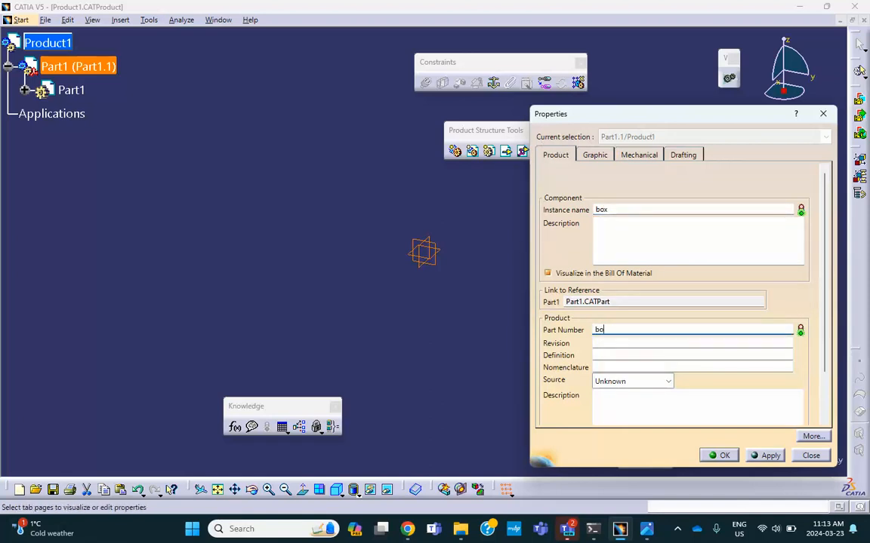
left_click(718, 455)
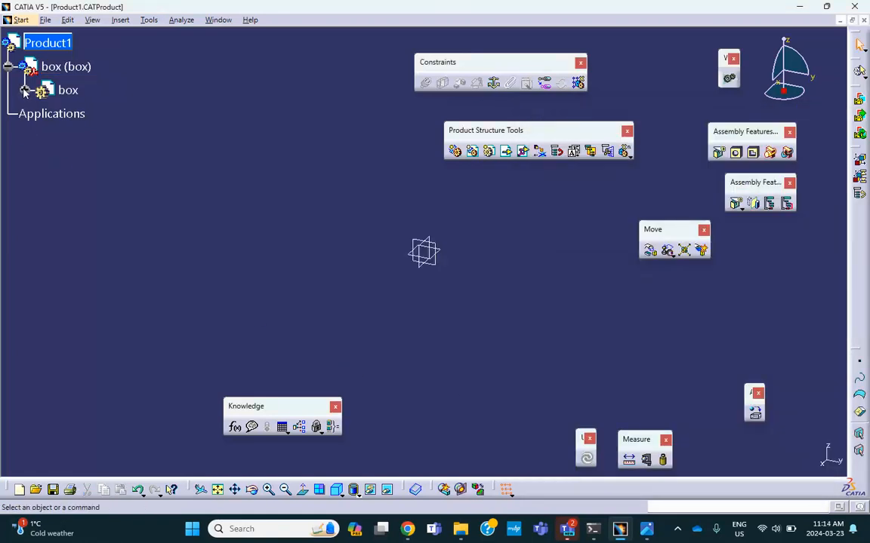
Sketch a rectangle about 3.1 in wide and 2.4 in high on the box part's yz plane, with one corner at the origin
left_click(25, 89)
left_click(68, 90)
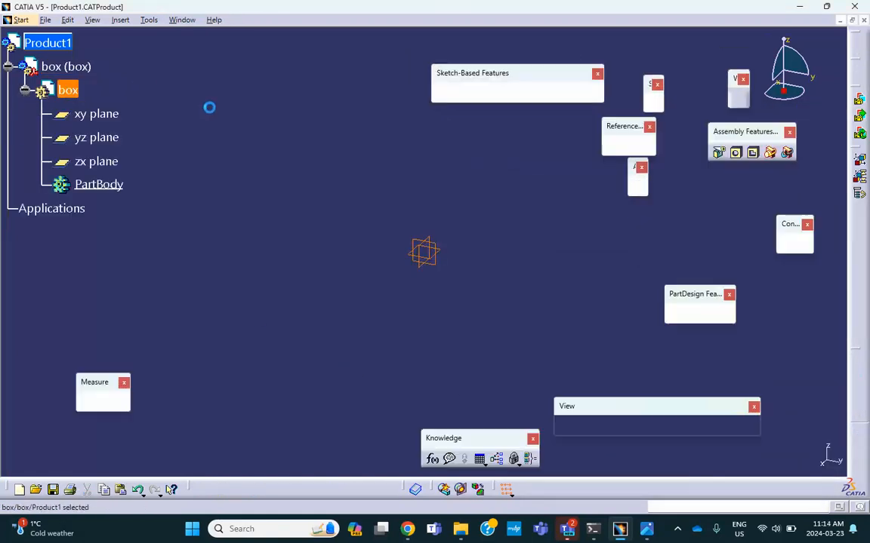
left_click(441, 258)
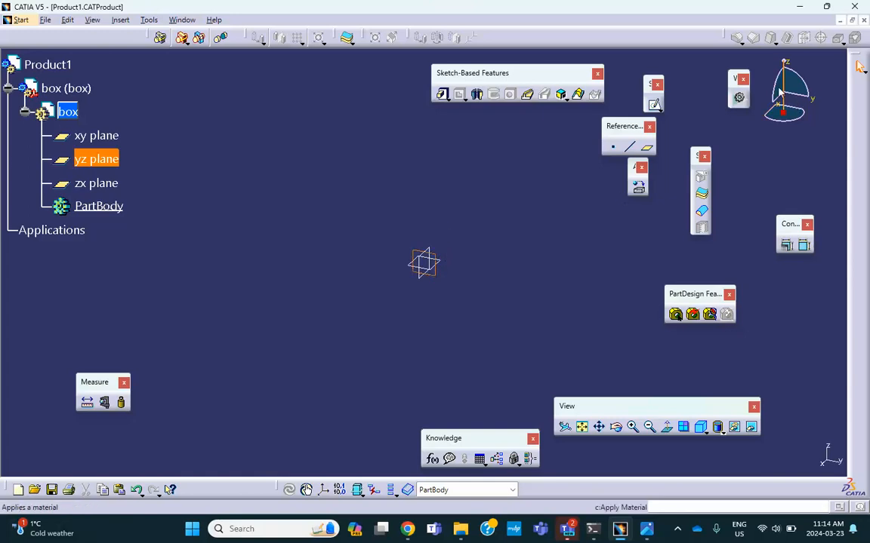
left_click(650, 106)
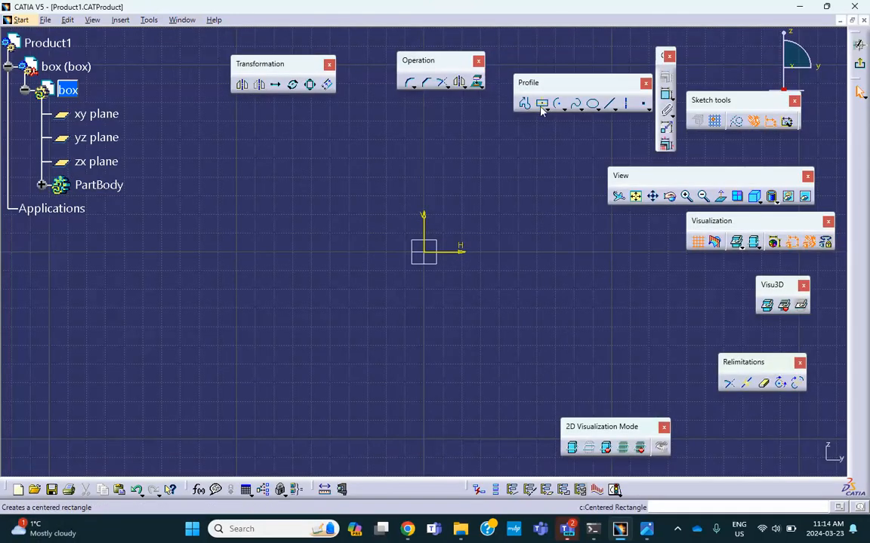
left_click(547, 109)
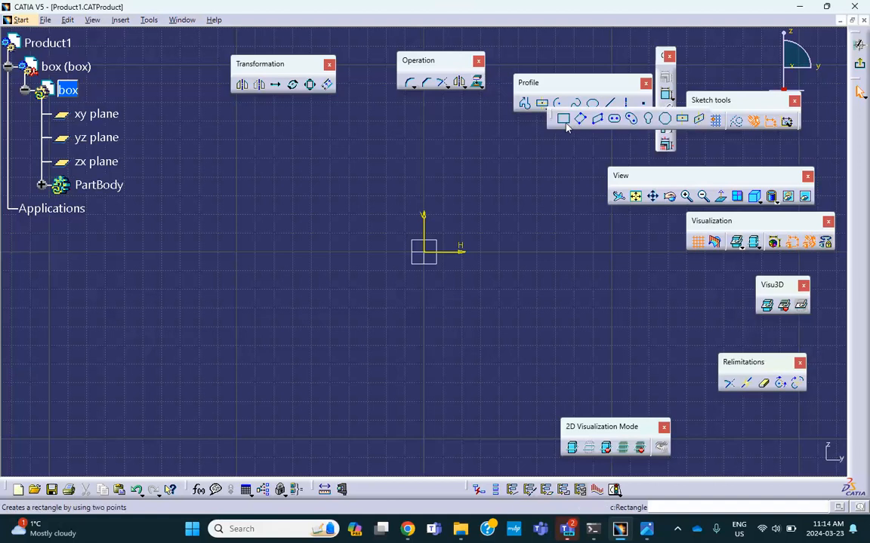
left_click(566, 127)
left_click(433, 256)
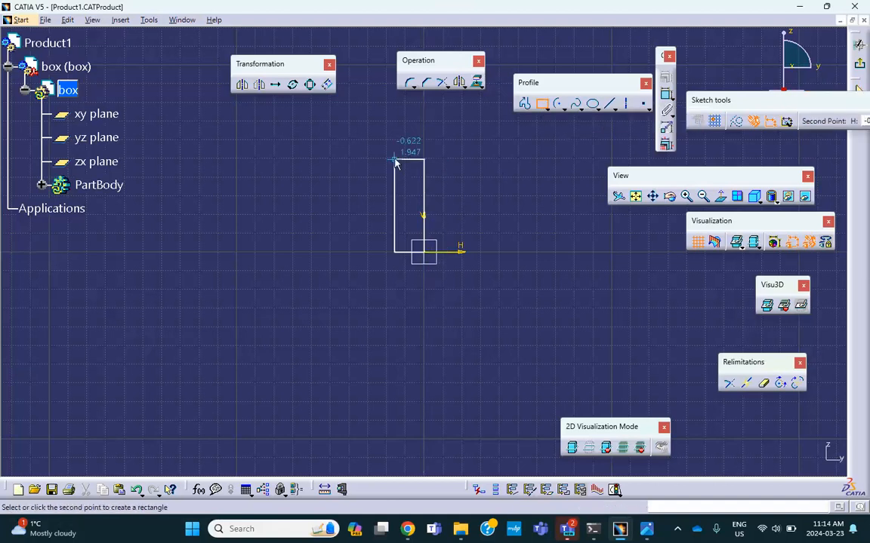
left_click(572, 137)
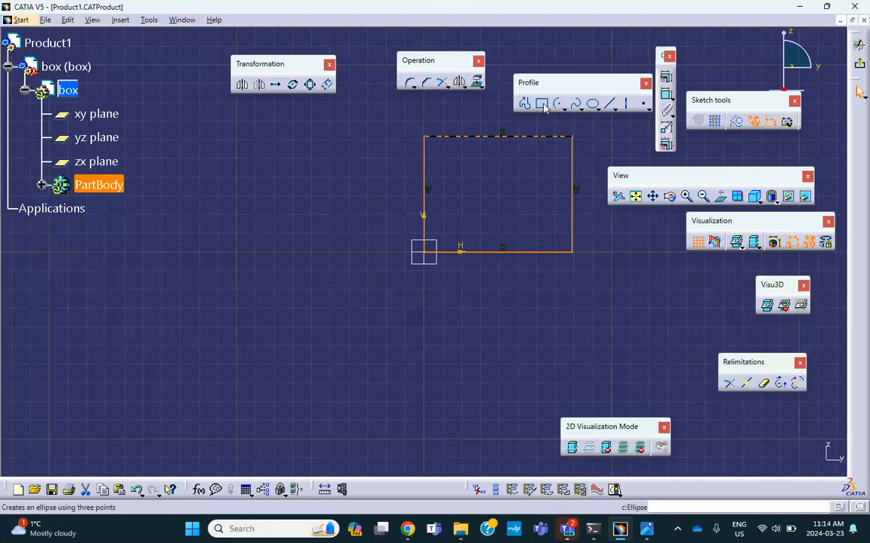
Dimension the rectangle's height and width, and exit the sketch
left_click(666, 94)
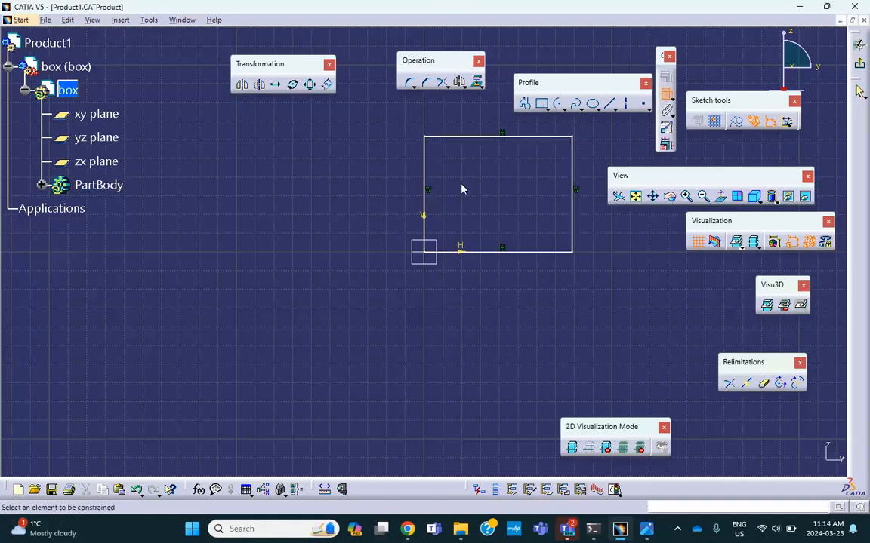
left_click(425, 185)
left_click(377, 194)
left_click(518, 255)
left_click(502, 283)
left_click(858, 68)
Pad the rectangle sketch to a length of 2.787 in
middle_click_drag(530, 197, 479, 162)
left_click(441, 94)
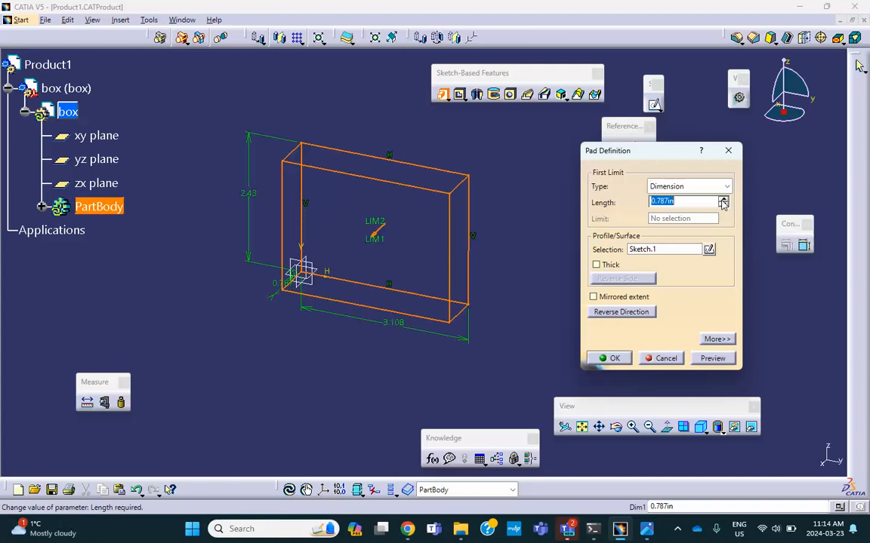
left_click(722, 201)
left_click(722, 201)
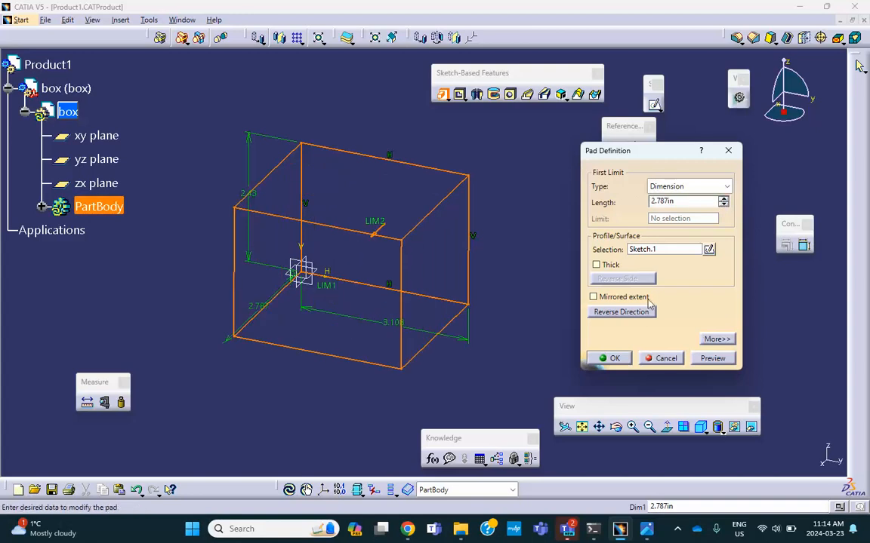
left_click(611, 359)
middle_click_drag(564, 299, 539, 299)
left_click(538, 291)
middle_click_drag(533, 241, 531, 225)
middle_click_drag(518, 269, 448, 261)
scroll(437, 256, "down", 1)
middle_click_drag(422, 227, 398, 208)
left_click(421, 231)
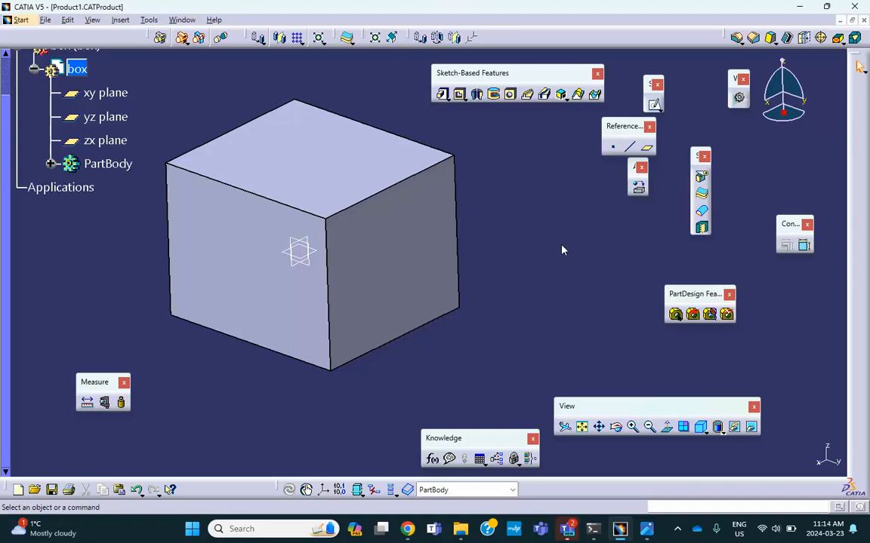
left_click(679, 531)
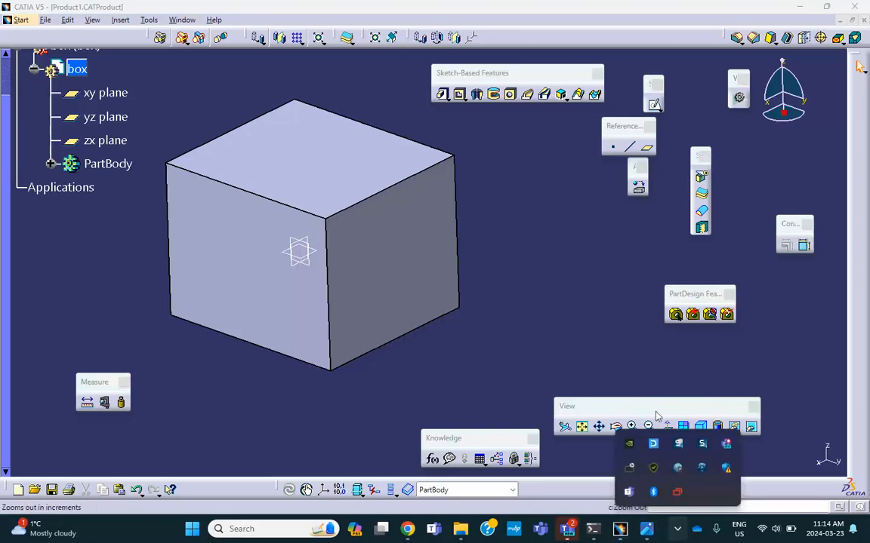
left_click(541, 355)
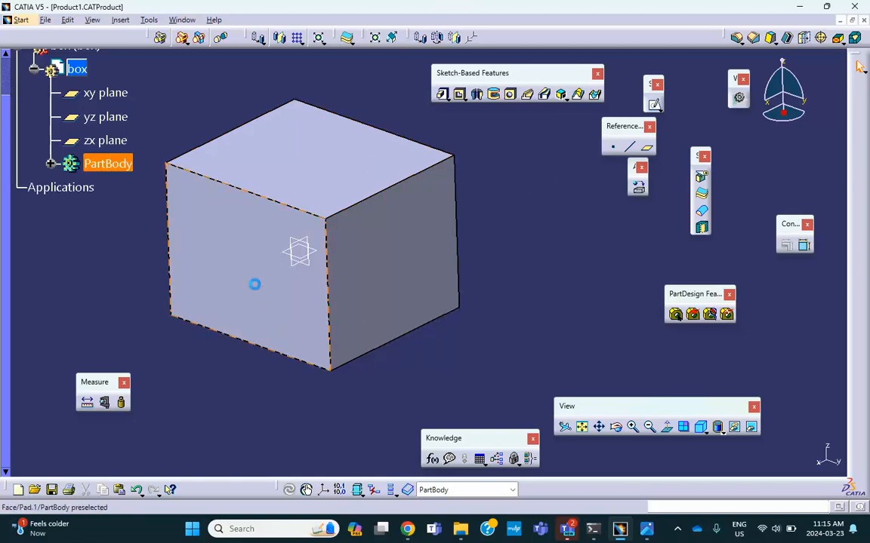
Sketch a slanted line across the upper right corner of the block's front face, extending slightly past its top and right edges
left_click(254, 283)
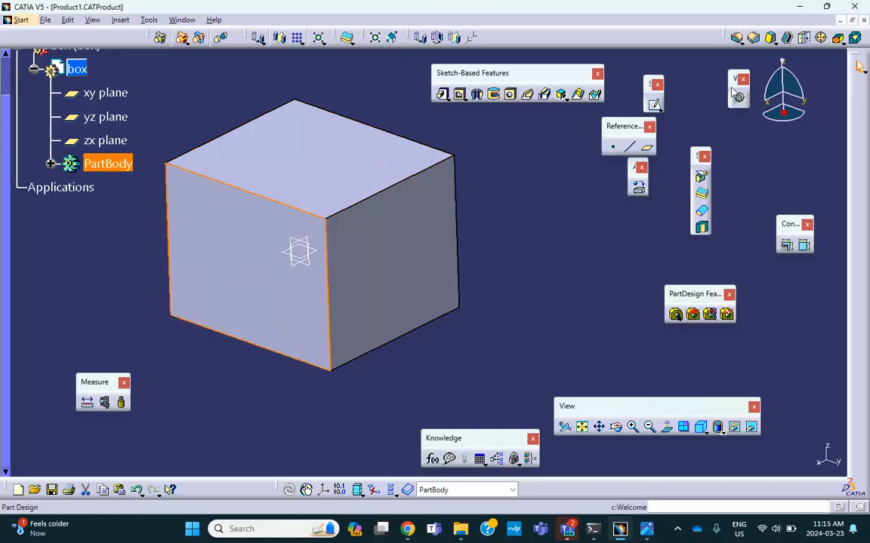
left_click(654, 105)
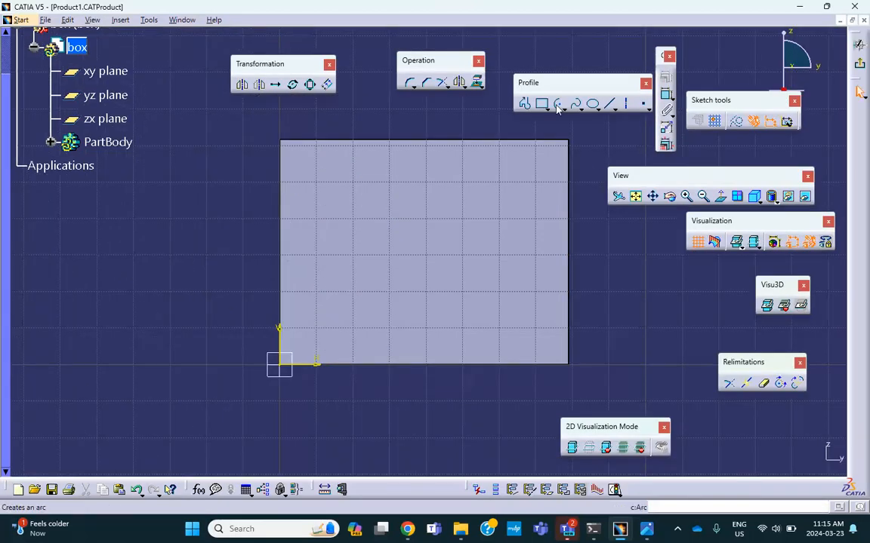
left_click(612, 105)
left_click(409, 130)
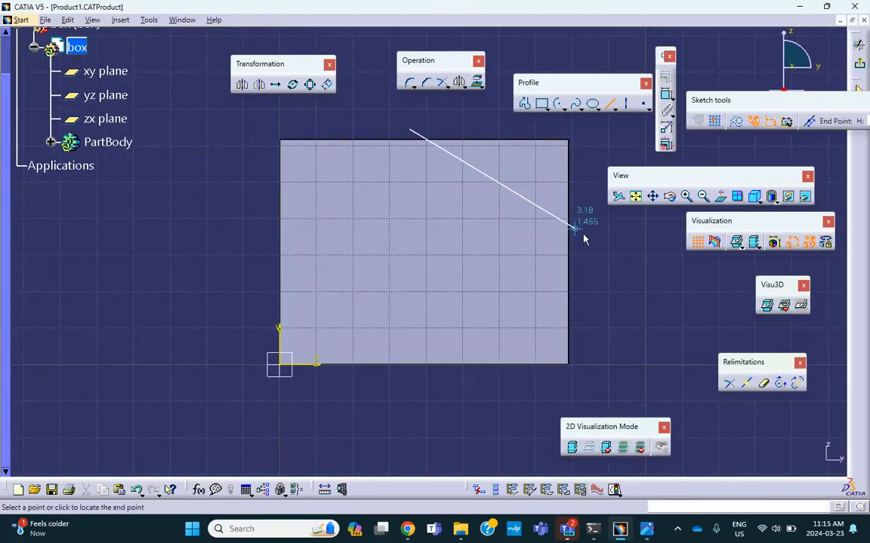
left_click(590, 253)
mouse_move(629, 249)
middle_mouse_down()
mouse_move(548, 282)
mouse_move(539, 258)
middle_mouse_up()
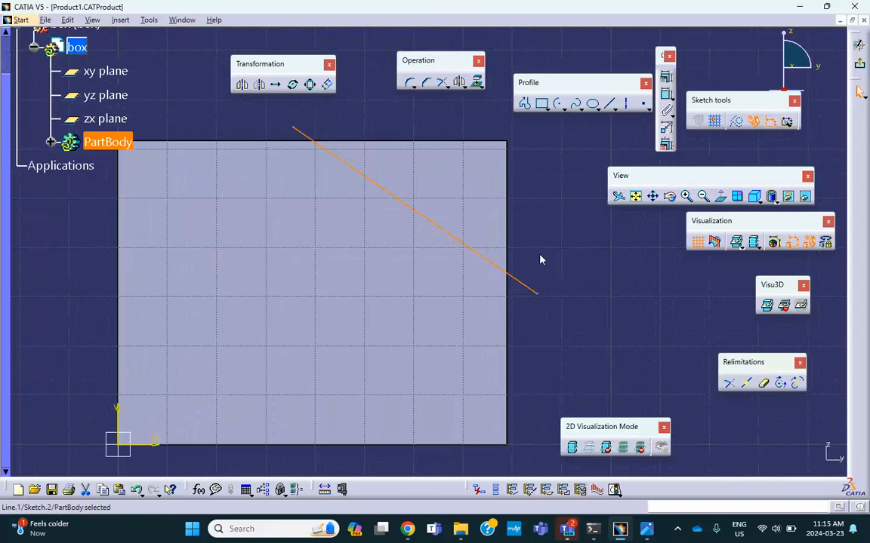
left_click(539, 258)
Constrain the slanted line's upper endpoint to be coincident with the top edge of the block's front face
left_click(298, 132)
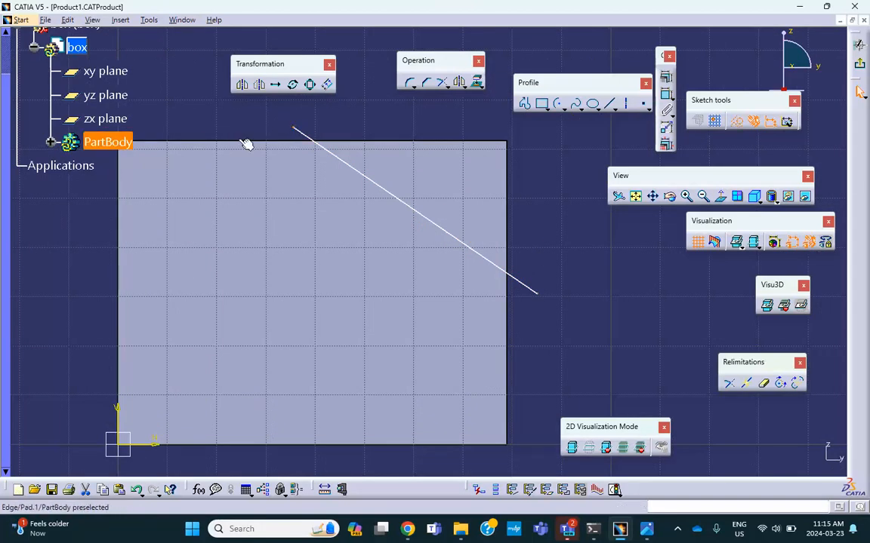
left_click(248, 142, "ctrl")
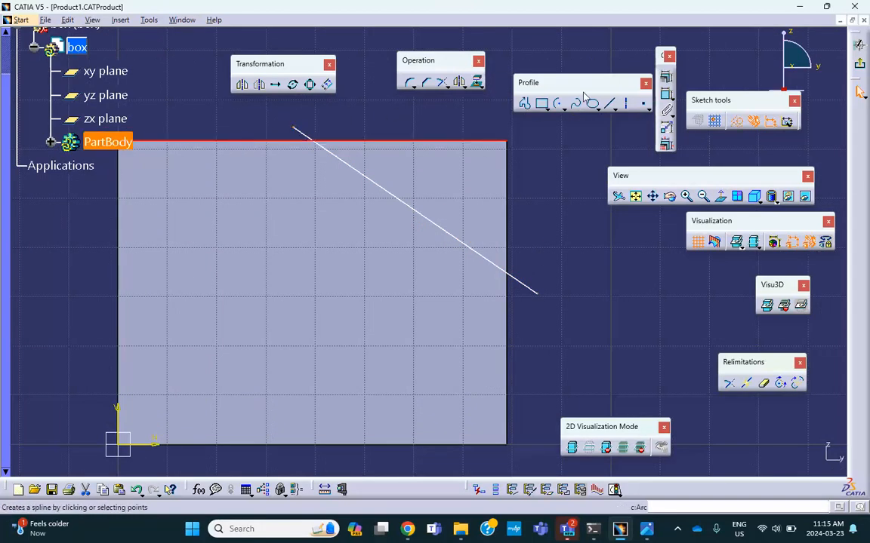
left_click(666, 78)
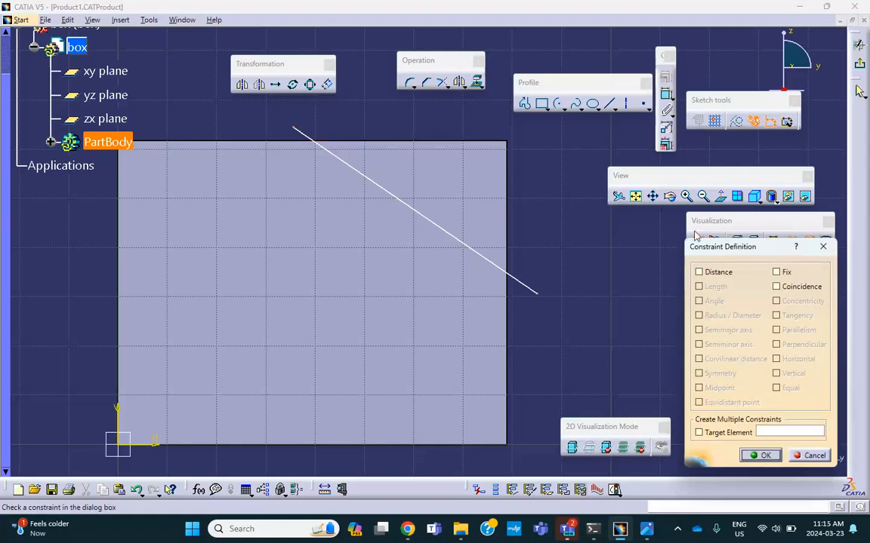
left_click(776, 286)
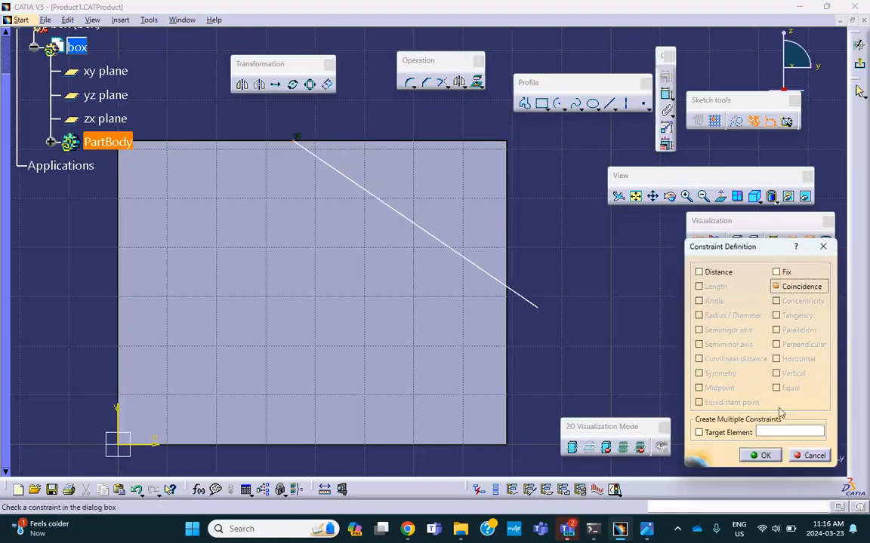
left_click(761, 455)
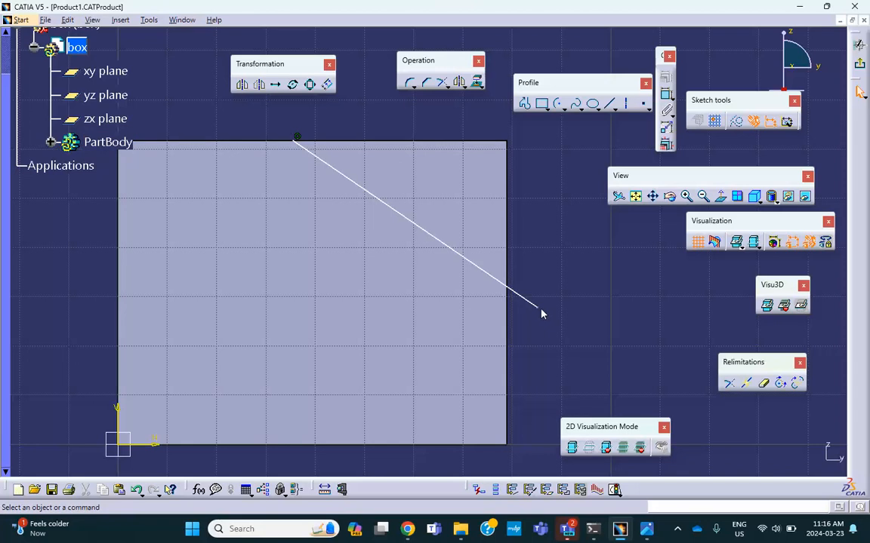
Constrain the slanted line's lower endpoint to be coincident with the front face's right edge, and exit the sketch
left_click(539, 307)
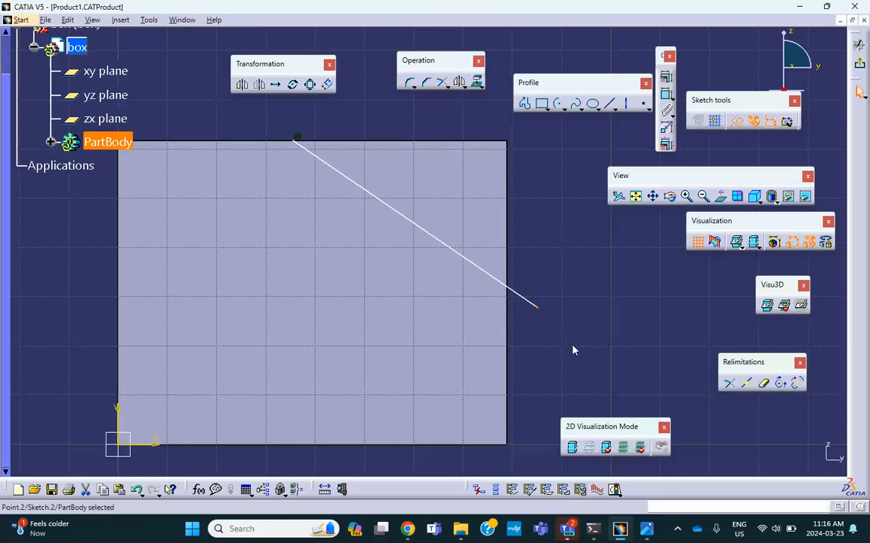
left_click(506, 361, "ctrl")
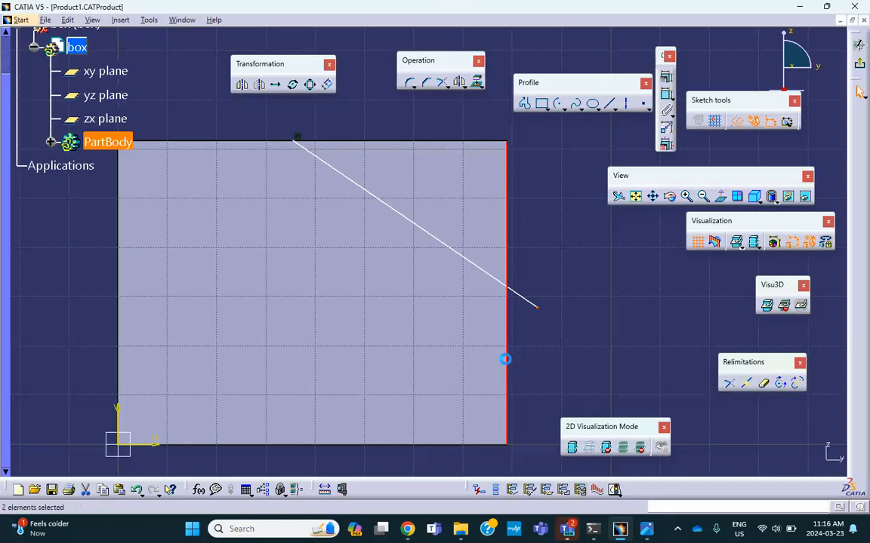
left_click(666, 90)
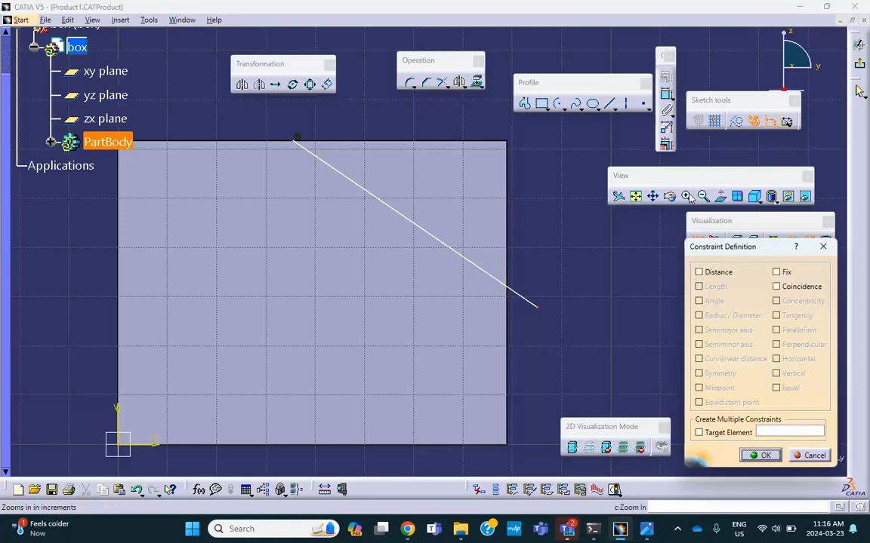
left_click(777, 290)
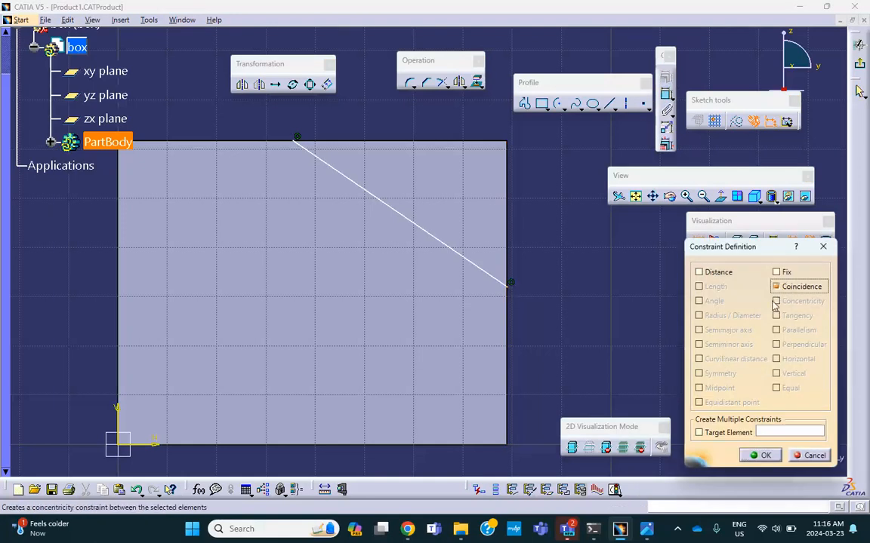
left_click(764, 456)
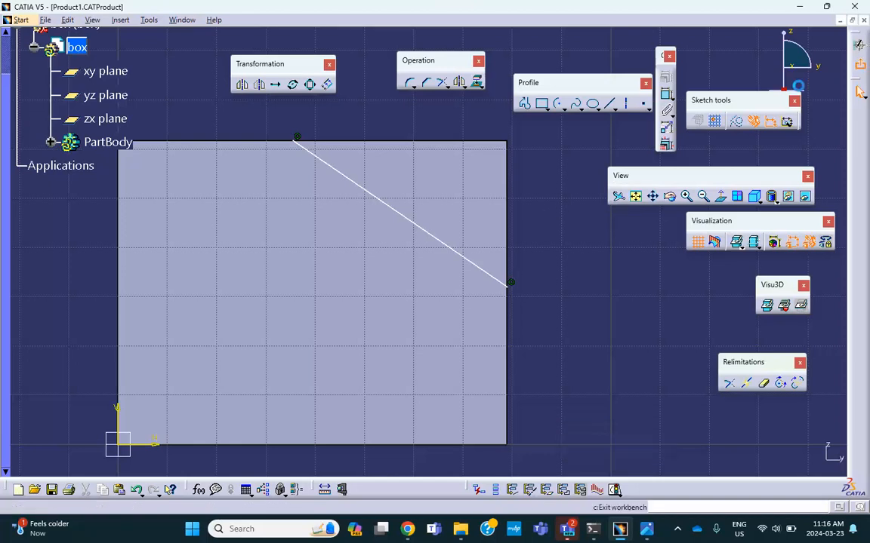
left_click(859, 64)
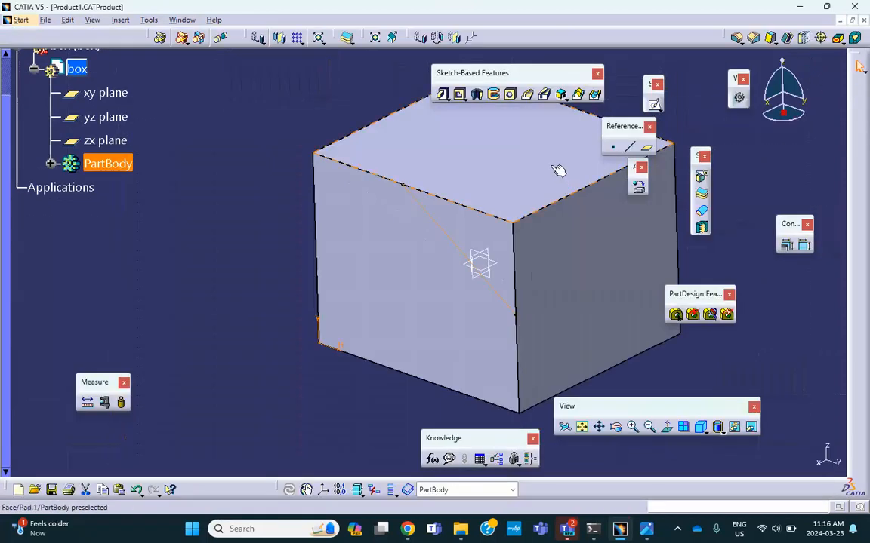
Create an on-curve reference point on the block's top right edge, about 1.65 in from the front corner
middle_click_drag(558, 169, 342, 245)
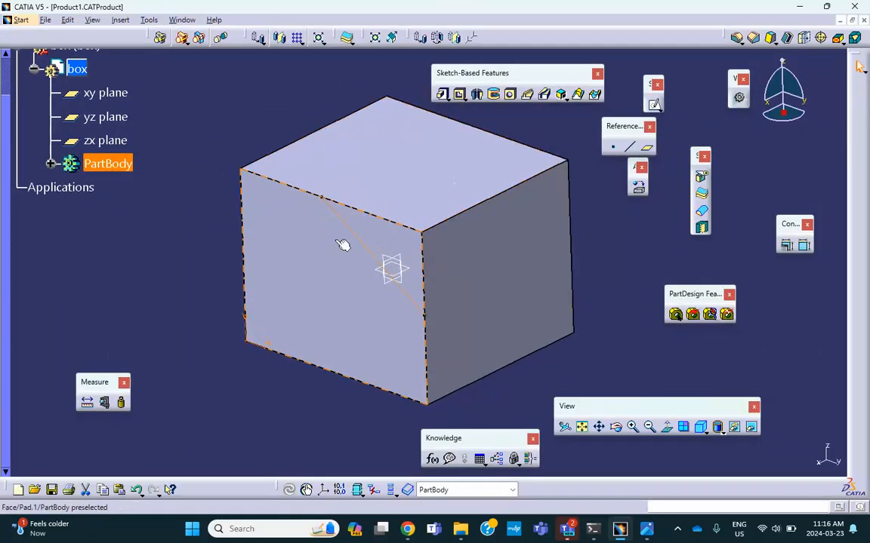
left_click(626, 234)
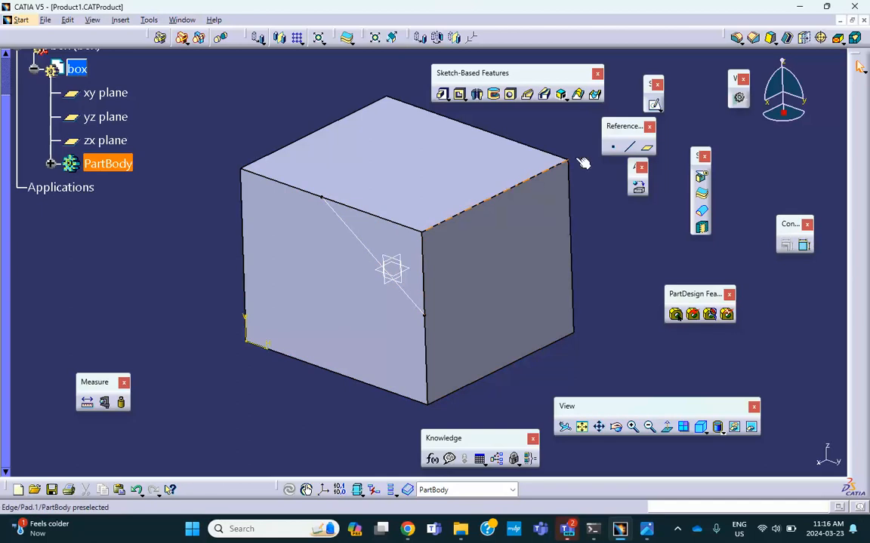
left_click(613, 147)
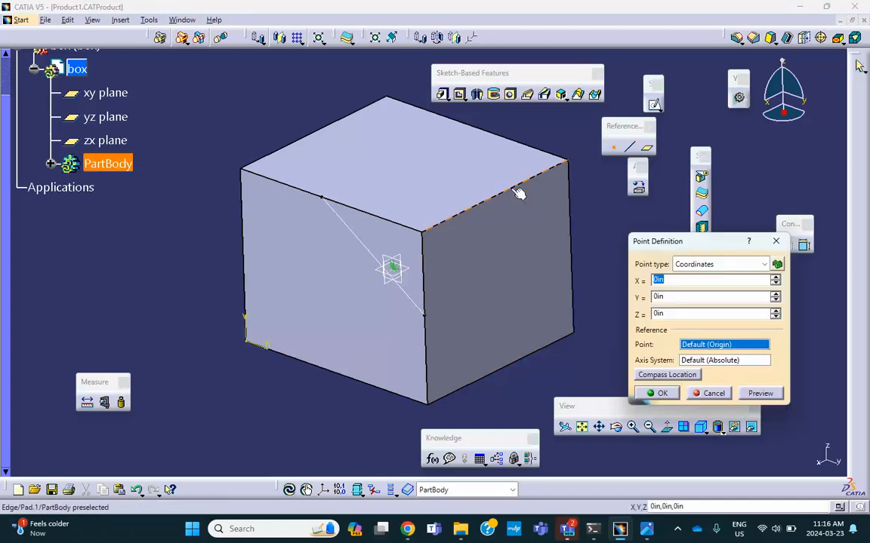
left_click(685, 266)
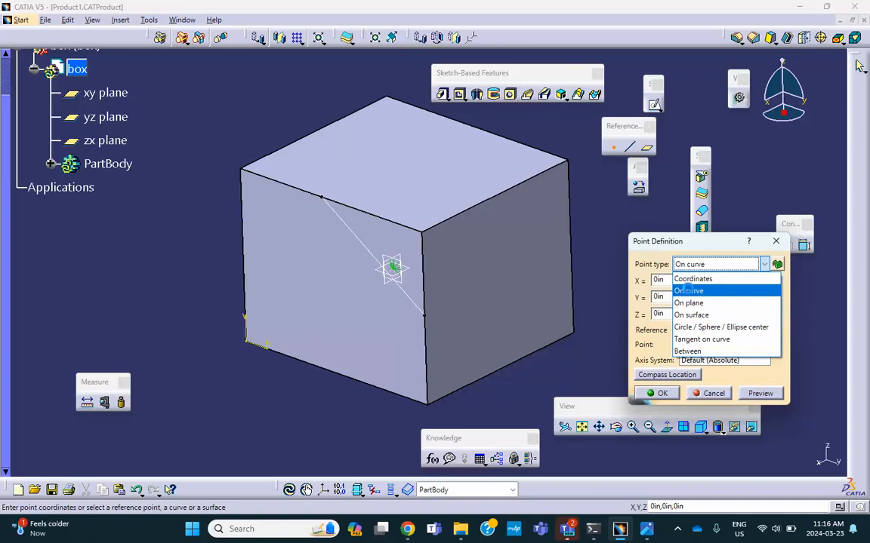
left_click(689, 291)
left_click(486, 209)
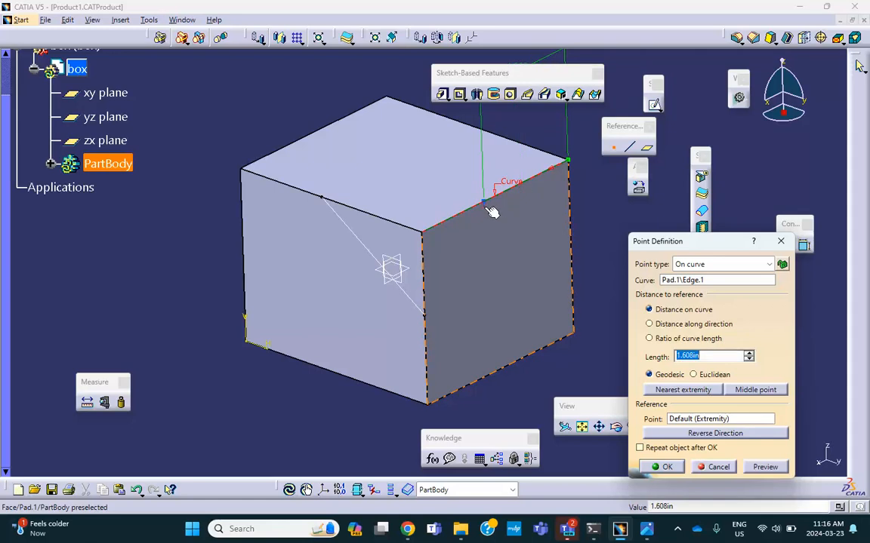
left_click(679, 437)
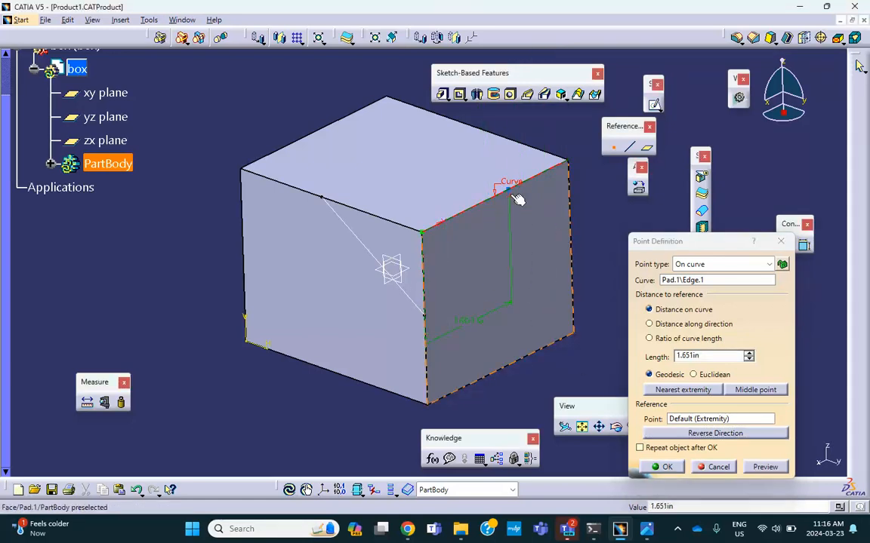
left_click(646, 530)
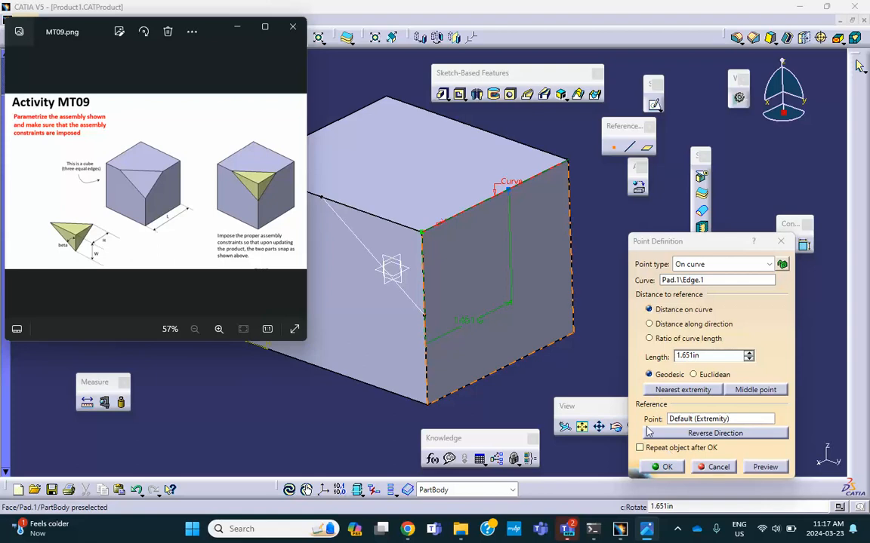
left_click(699, 441)
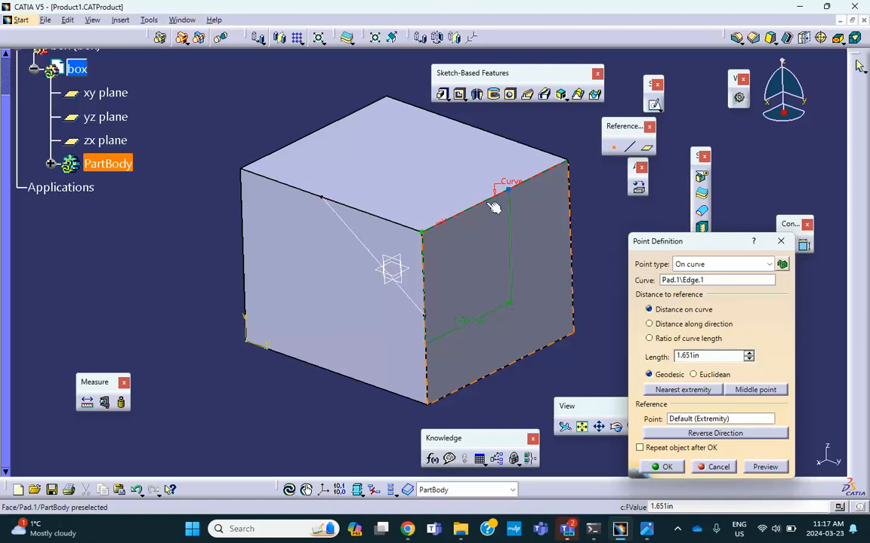
left_click(655, 466)
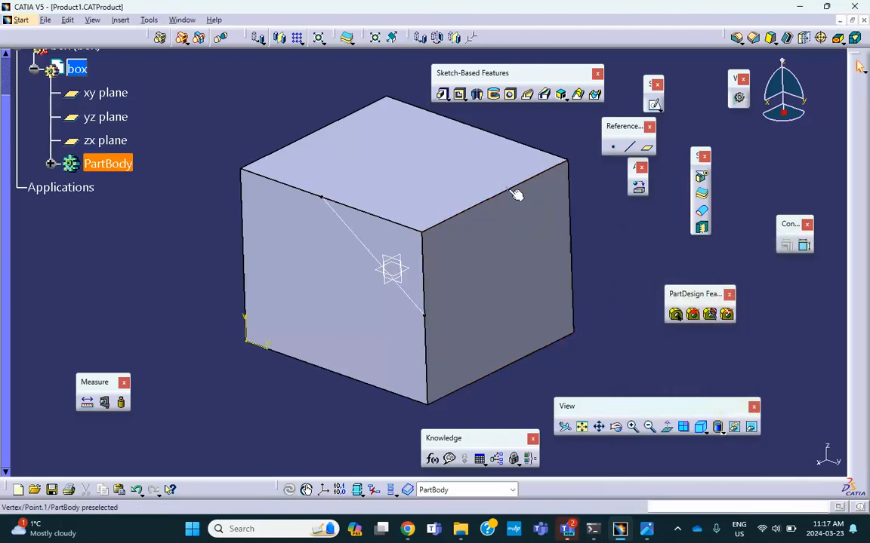
Create a reference plane through the point on the top right edge and the slanted sketch line
middle_click_drag(604, 242, 412, 245)
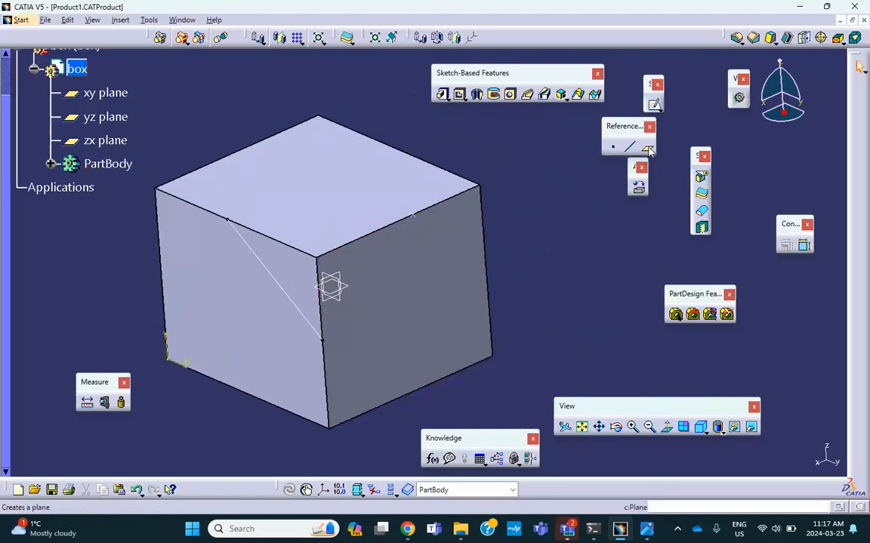
left_click(646, 147)
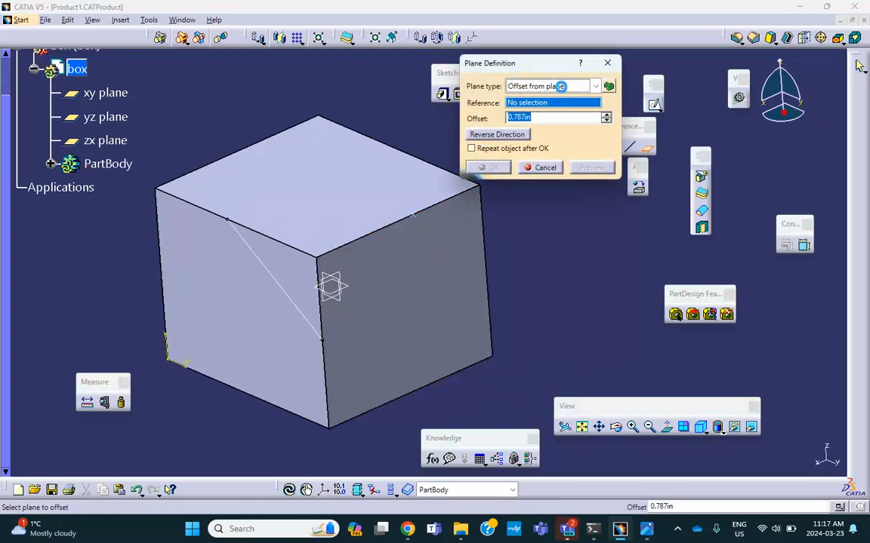
left_click(557, 86)
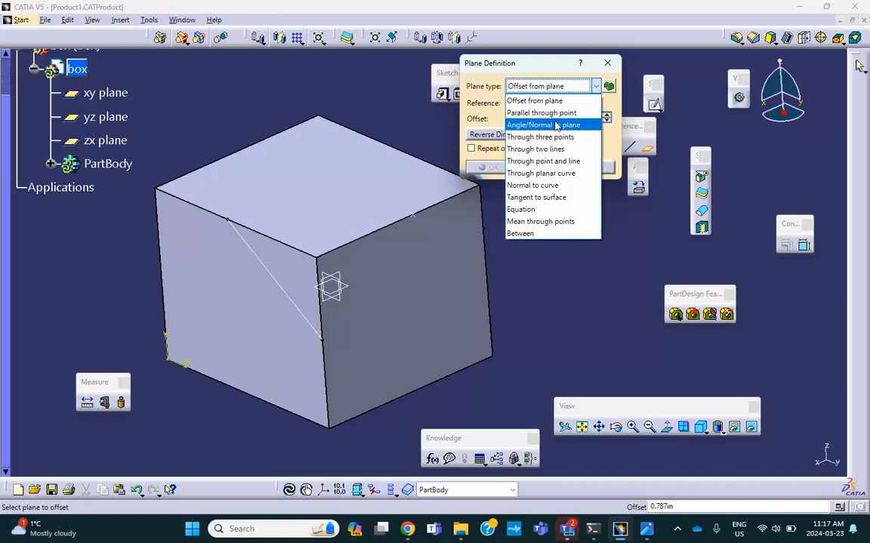
left_click(555, 161)
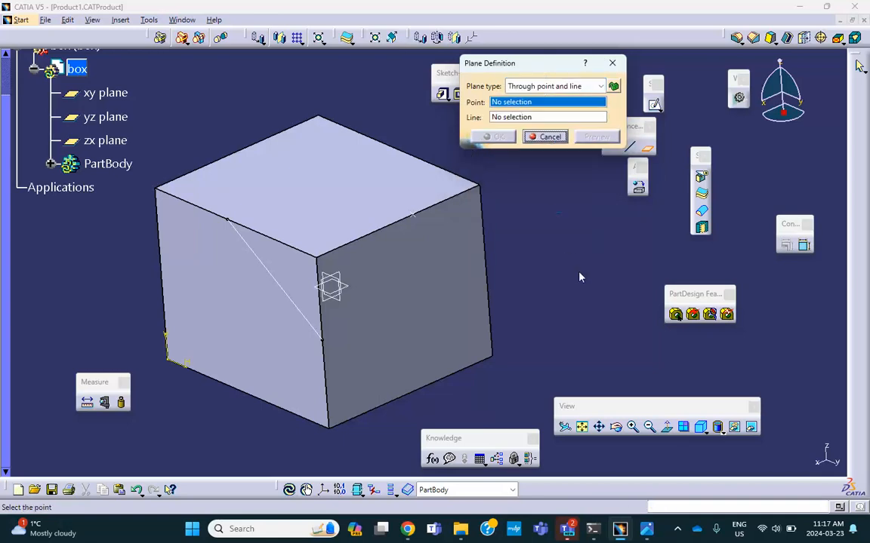
left_click(417, 220)
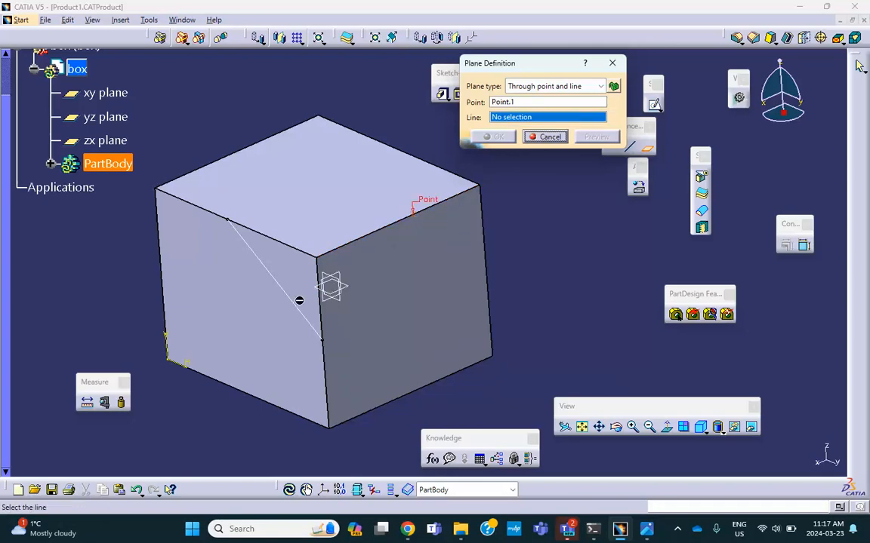
left_click(293, 305)
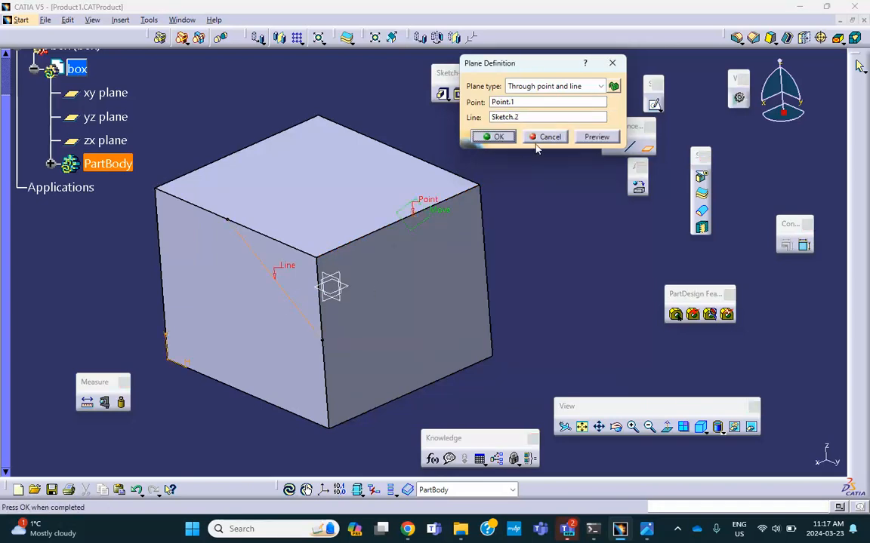
left_click(499, 138)
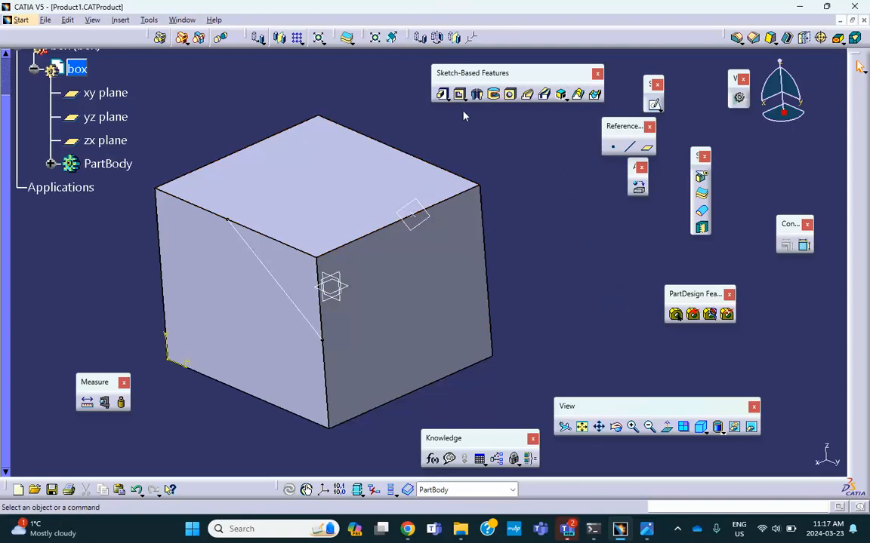
Split the block with the new slanted plane, removing its upper front corner
left_click(347, 39)
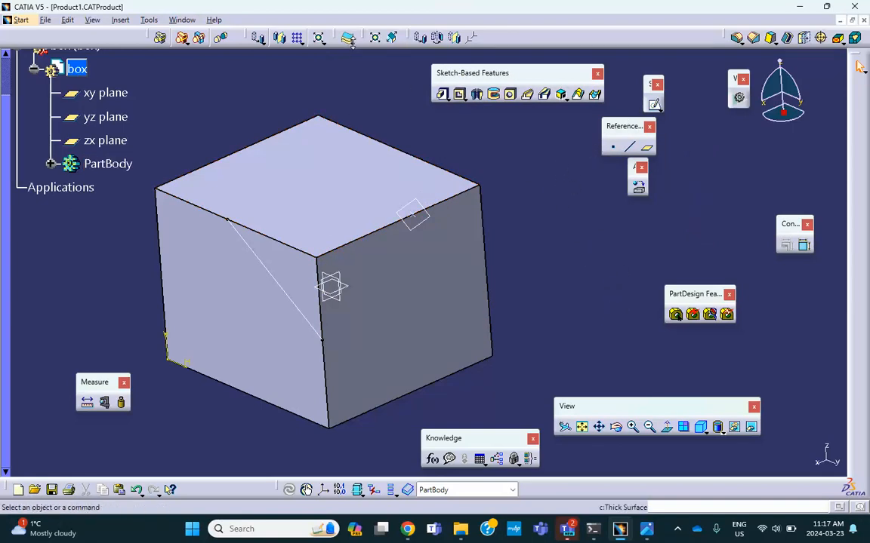
left_click_drag(360, 46, 542, 218)
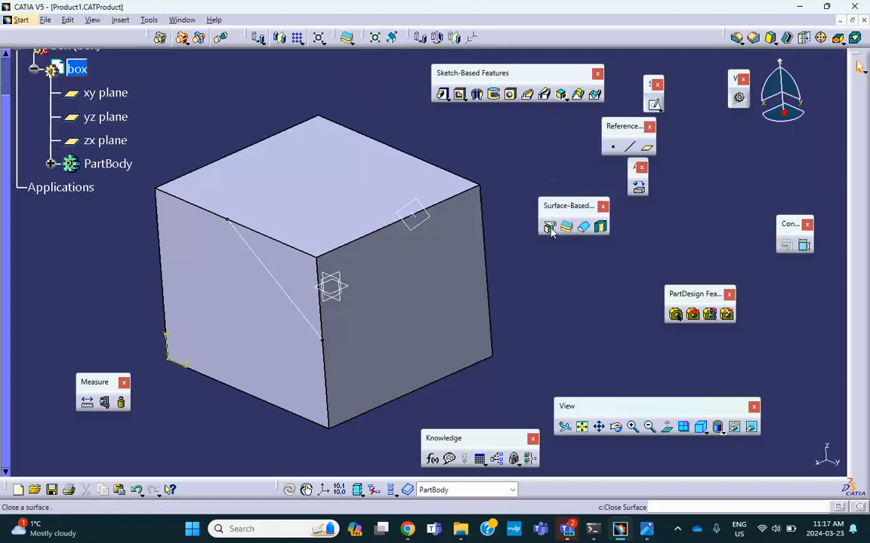
left_click(548, 226)
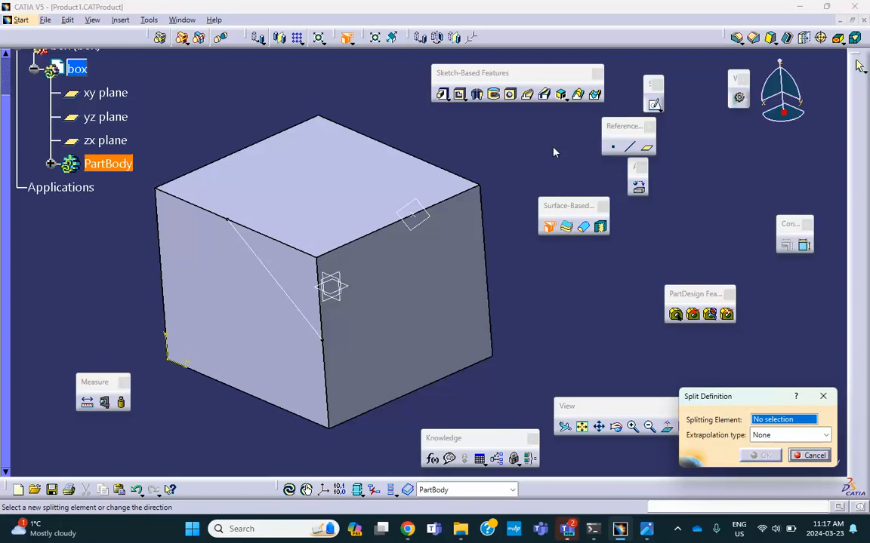
left_click(420, 220)
middle_click_drag(524, 200, 427, 256)
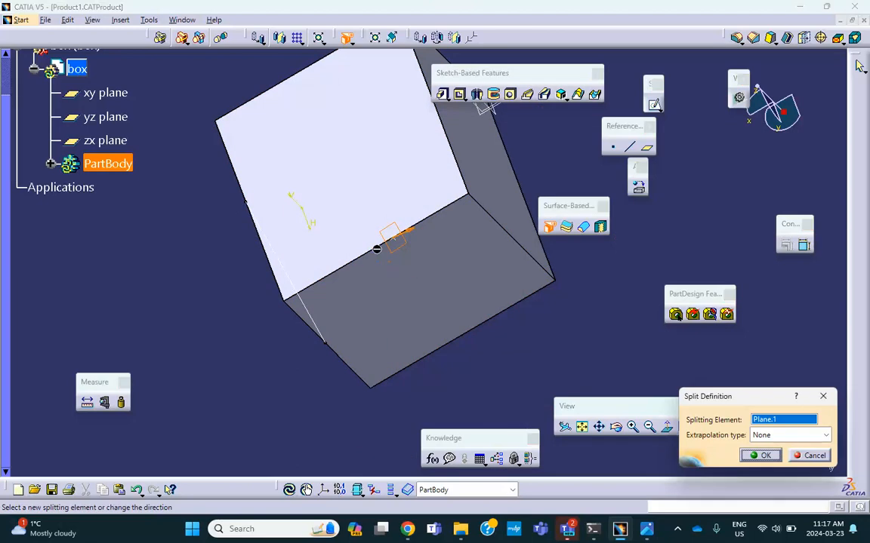
left_click(763, 456)
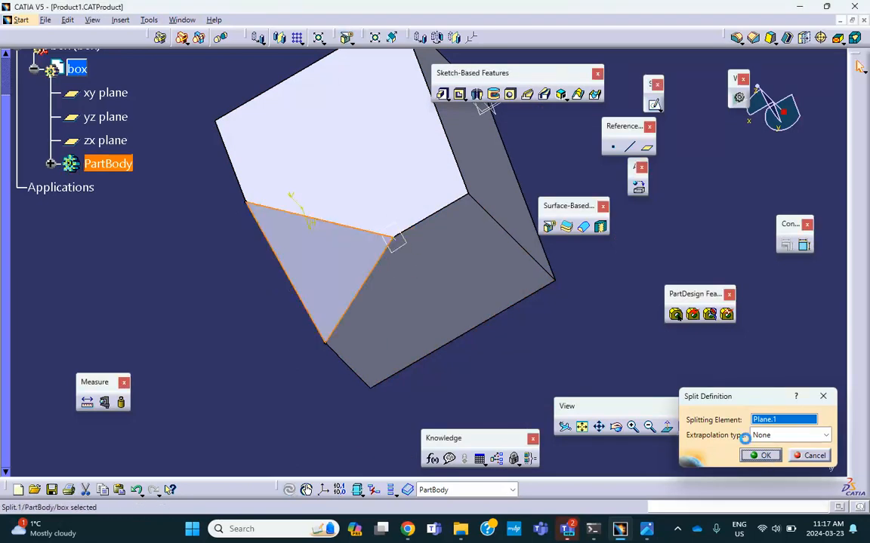
Reopen the slanted line's sketch on the box for editing and check the beta angle in the MT09.png reference drawing
middle_click_drag(431, 330, 424, 205)
scroll(476, 276, "up", 1)
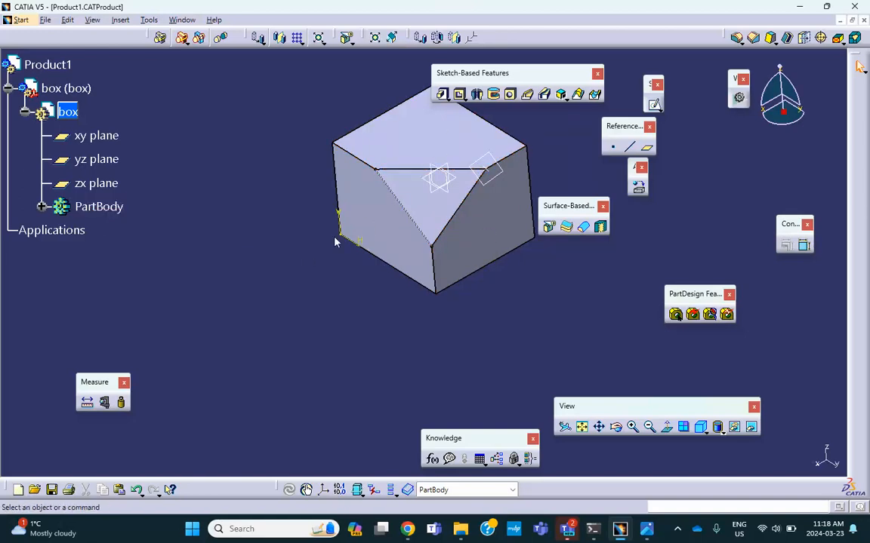
left_click(41, 207)
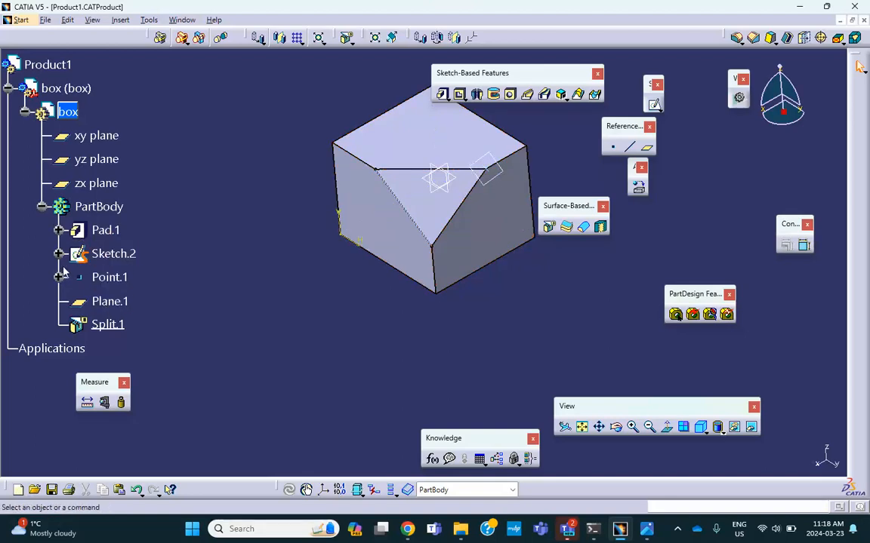
double_click(112, 255)
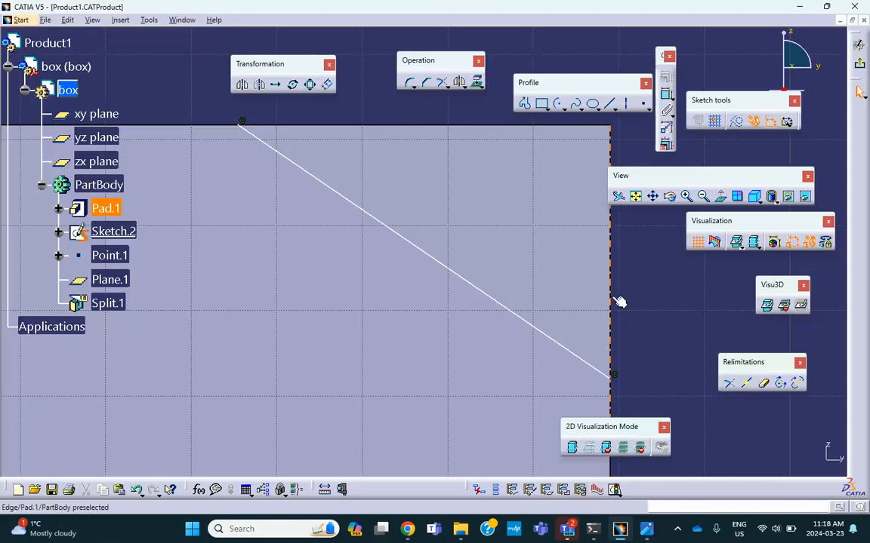
left_click(642, 532)
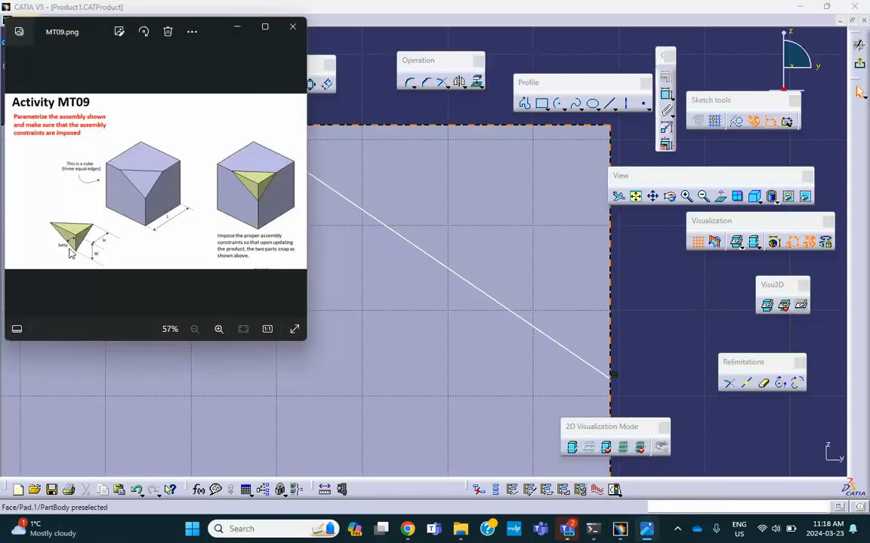
left_click(795, 7)
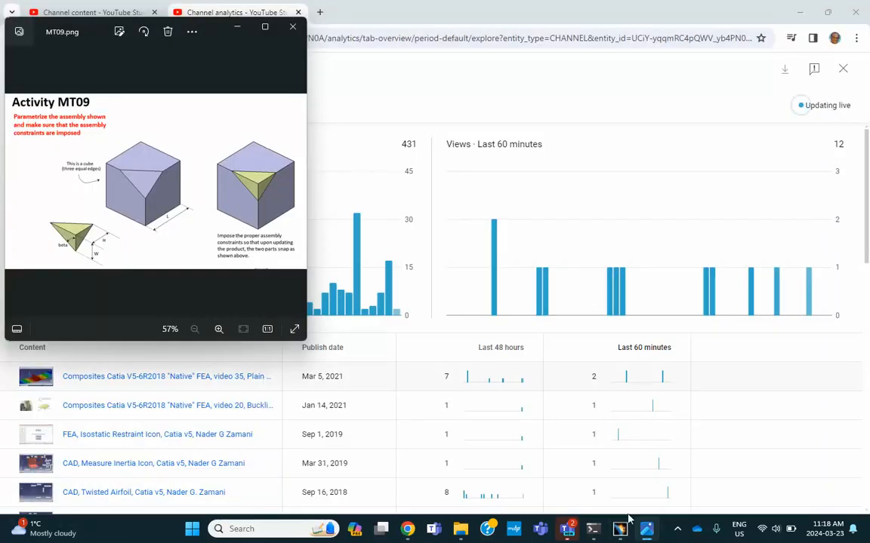
left_click(620, 528)
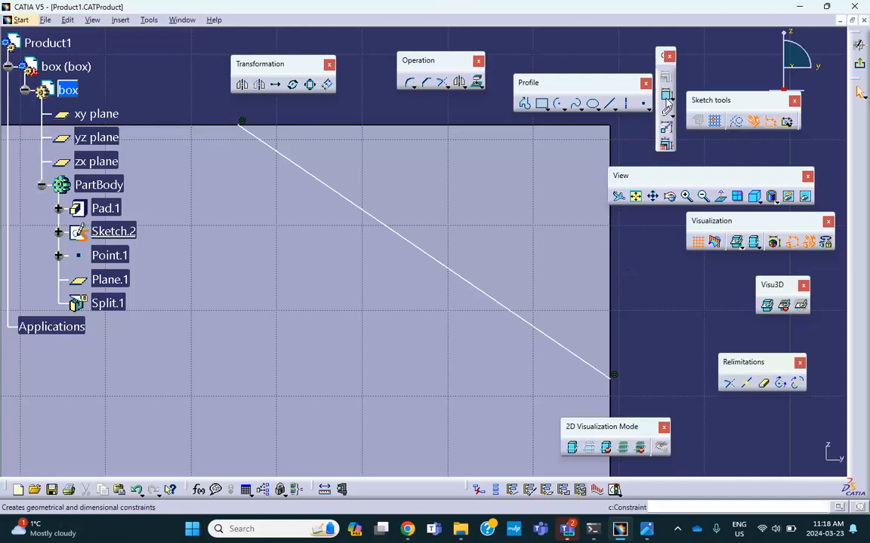
Dimension the angle between the slanted line and the front face's right vertical edge, and exit the sketch
left_click(667, 95)
left_click(612, 256)
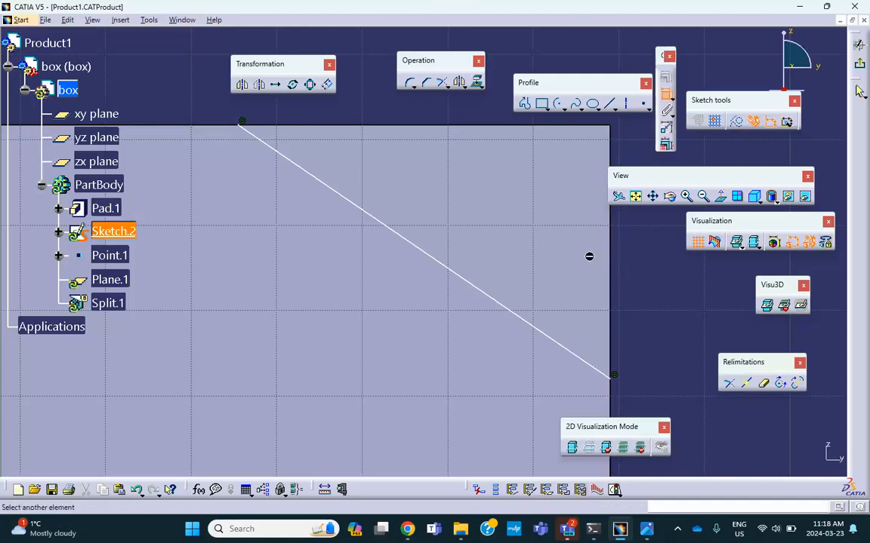
left_click(551, 331)
left_click(565, 284)
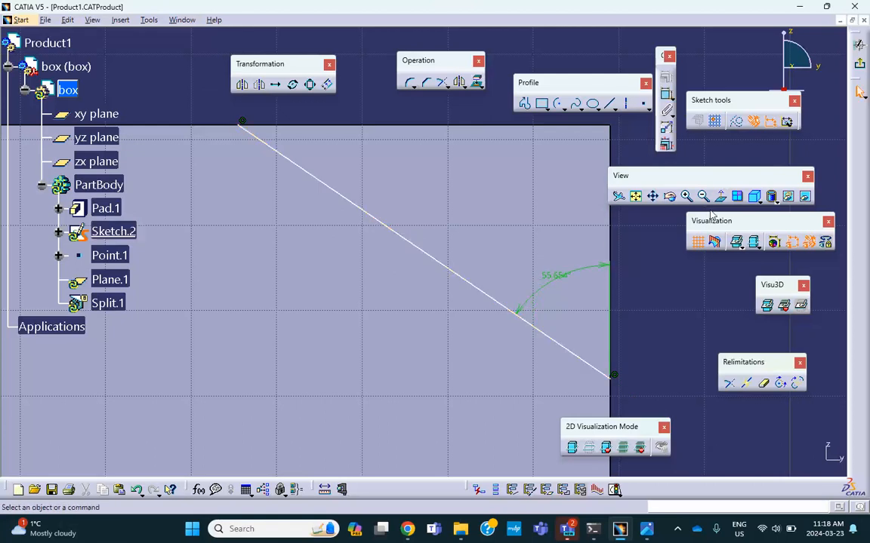
left_click(859, 64)
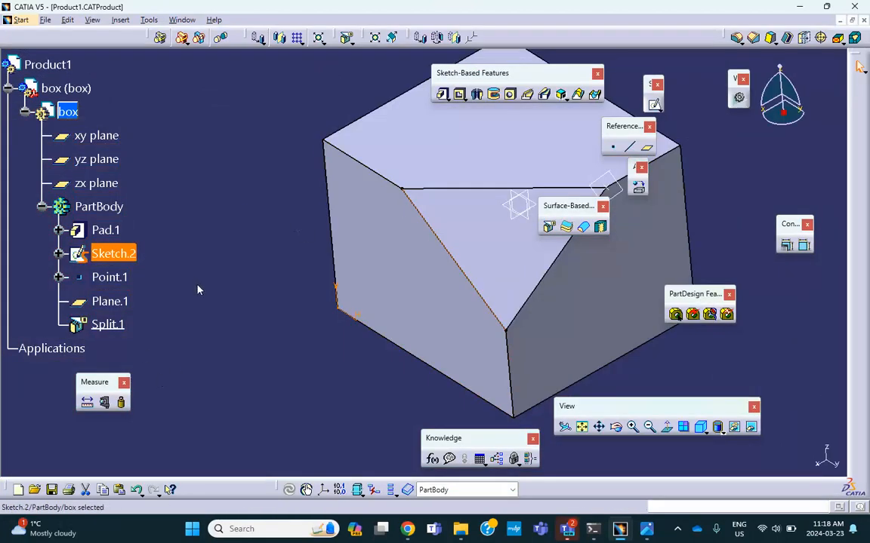
Activate the top-level product and save the assembly
left_click(47, 67)
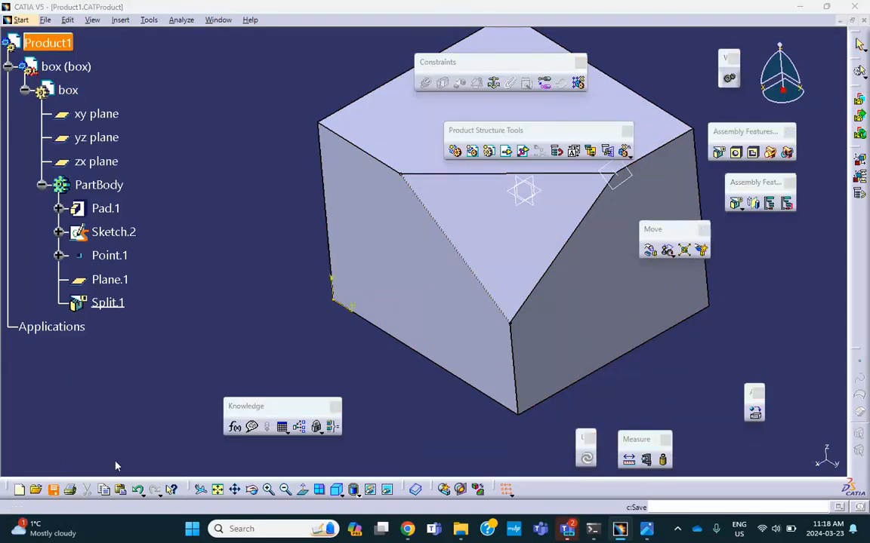
left_click(452, 294)
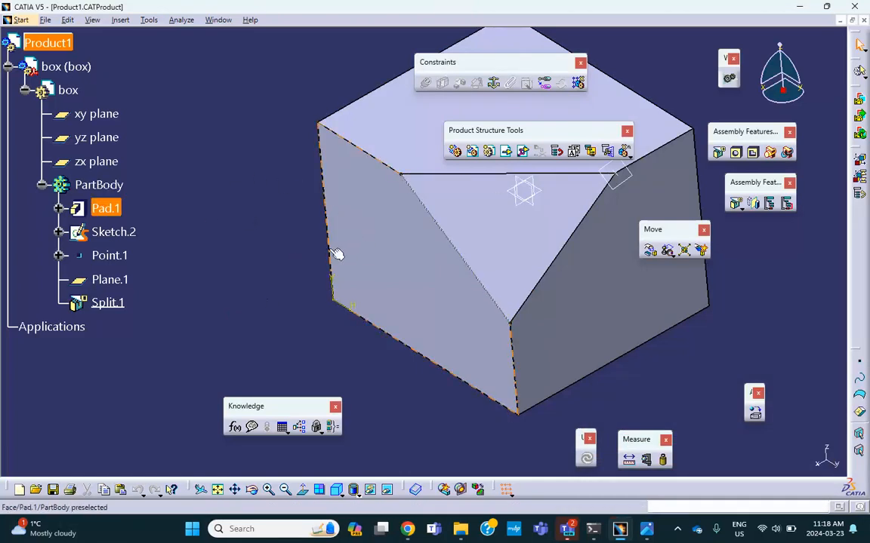
middle_click_drag(251, 284, 257, 269)
middle_click_drag(483, 289, 484, 270)
middle_click_drag(302, 247, 357, 221)
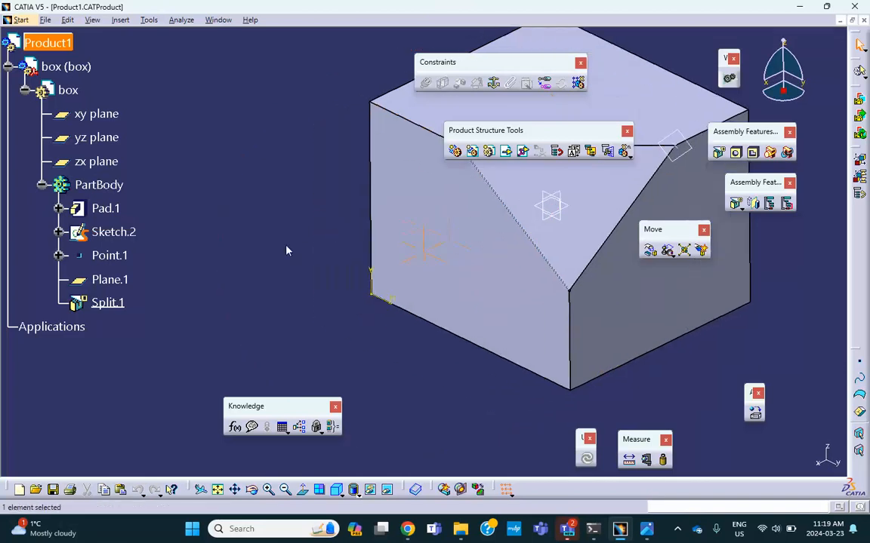
Insert a new part into the top-level product, using the assembly's origin as its origin point
left_click(122, 21)
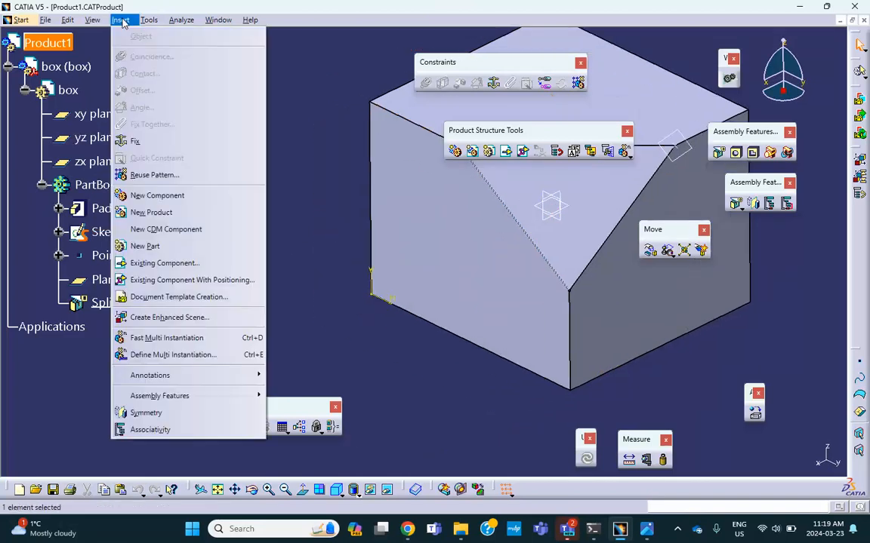
left_click(144, 246)
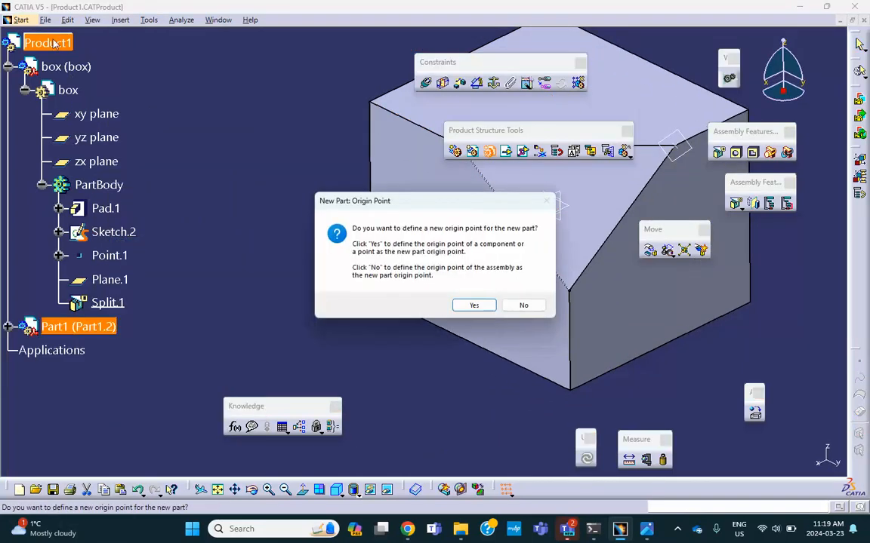
left_click(510, 306)
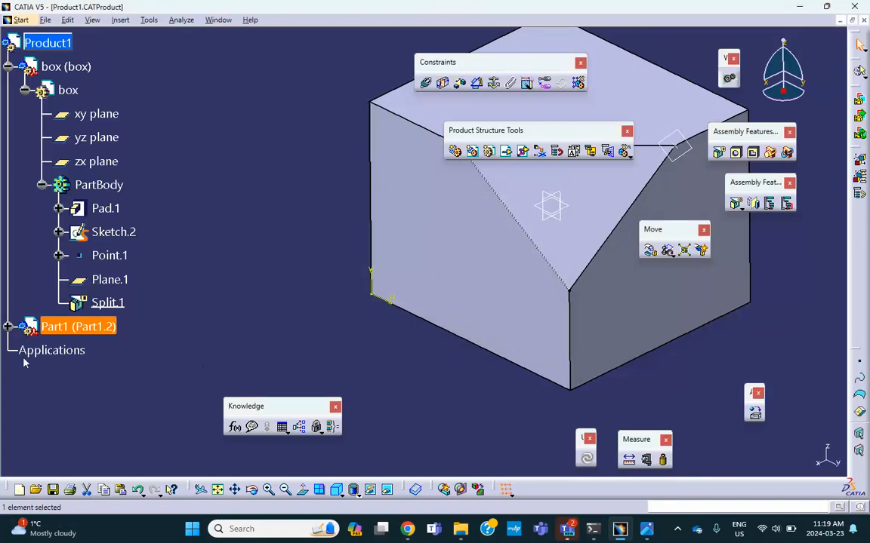
Set both the instance name and the part number of the new part to wedge
left_click(8, 326)
right_click(72, 324)
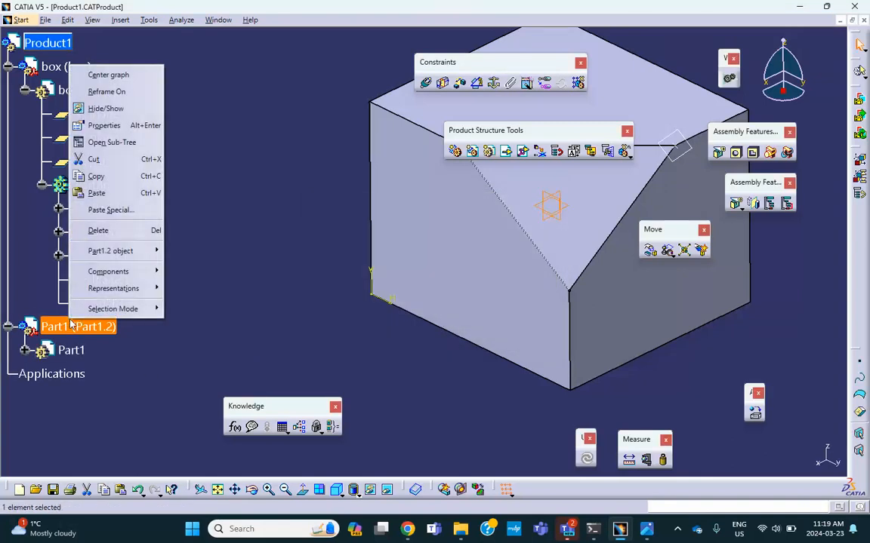
left_click(103, 125)
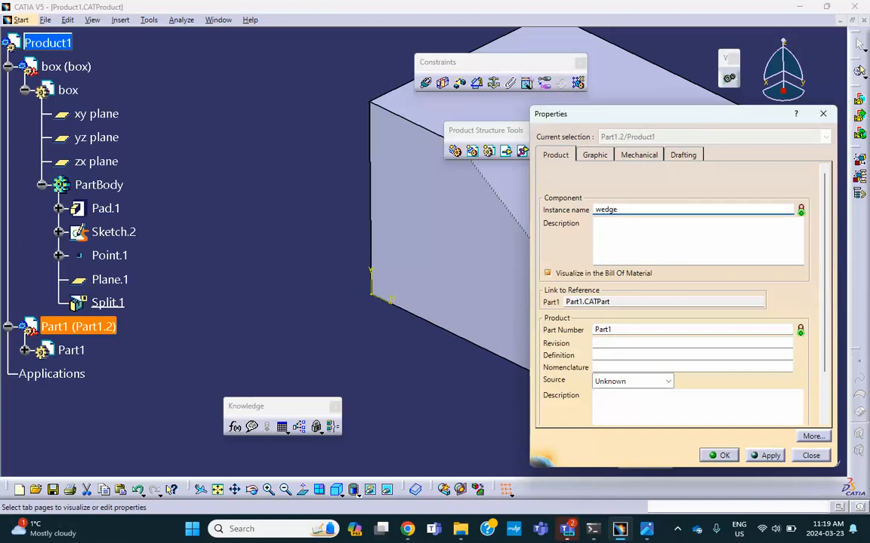
double_click(640, 329)
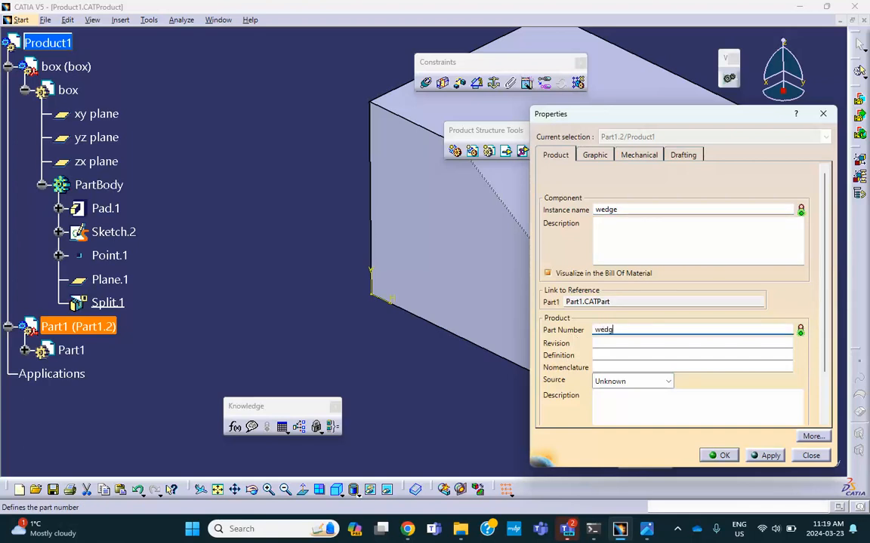
left_click(719, 455)
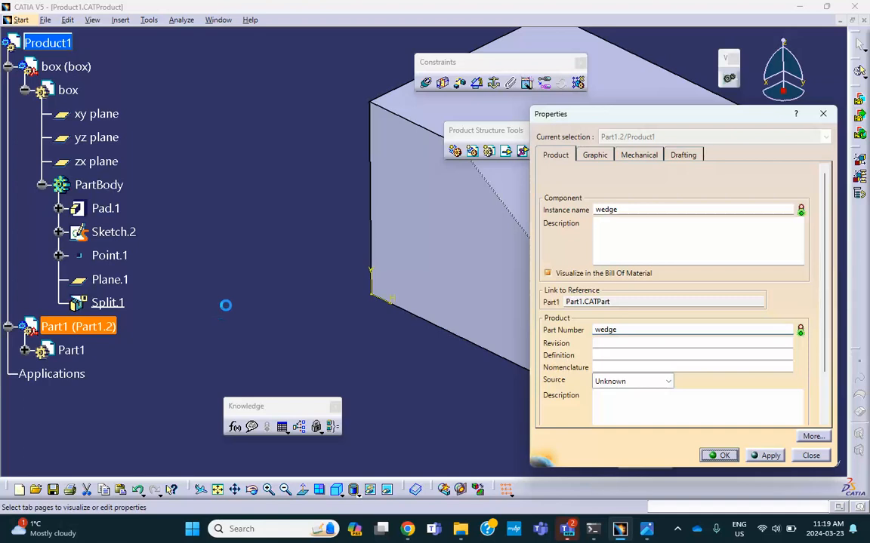
Activate the wedge part for editing in Part Design
left_click(72, 350)
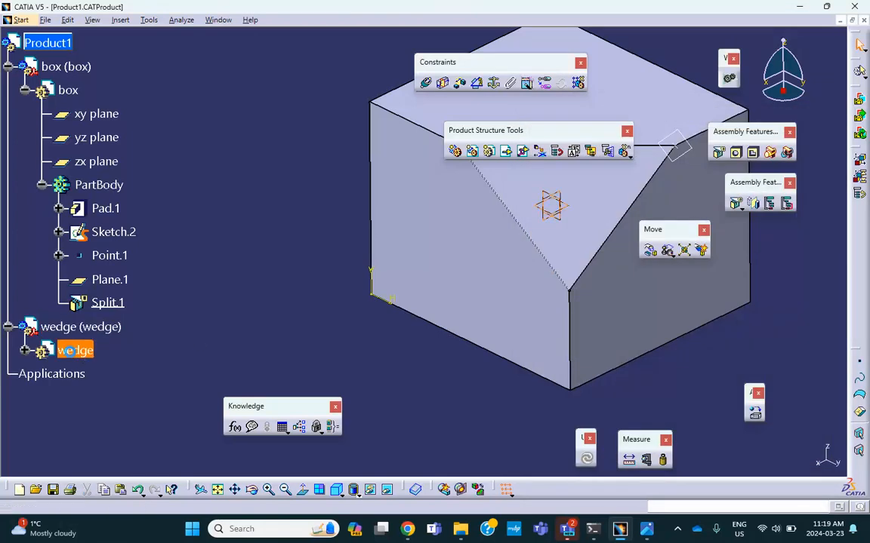
double_click(73, 351)
middle_click_drag(250, 185, 238, 252)
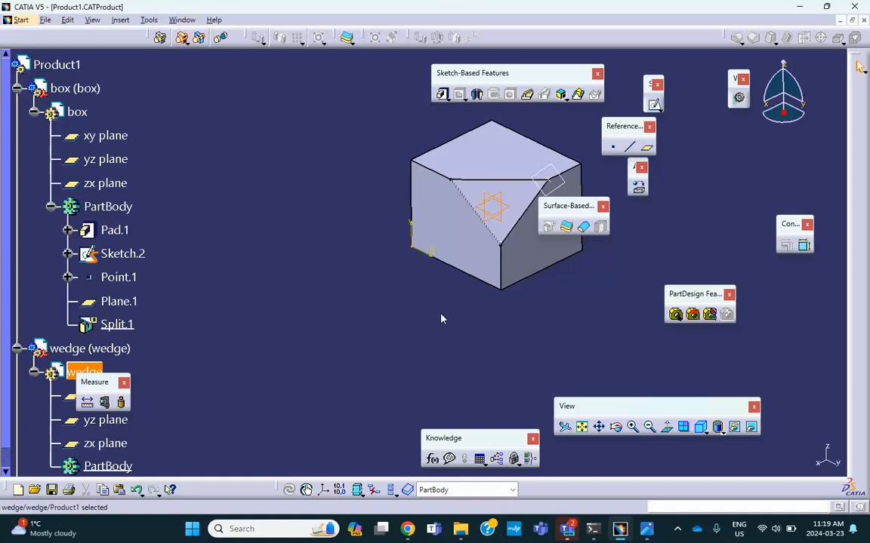
middle_click(306, 305)
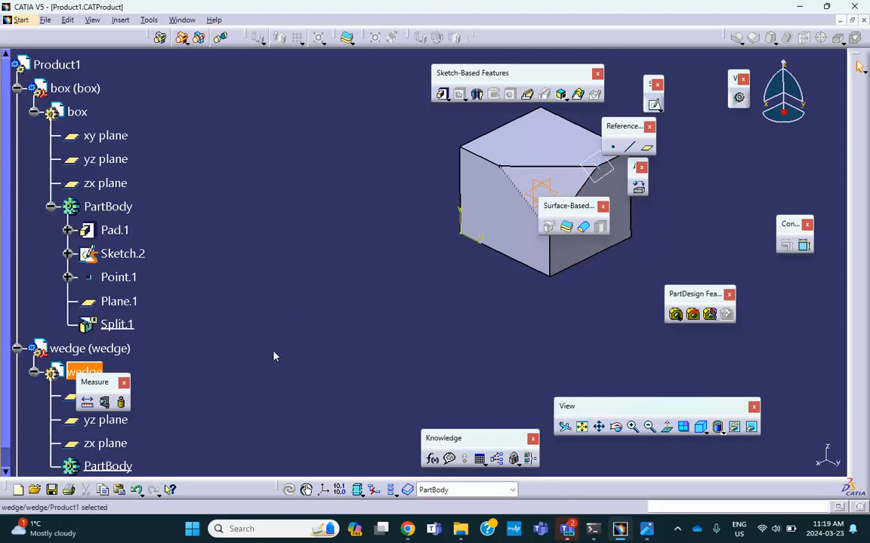
Create a reference plane in the wedge part, offset 9 in from its yz plane
left_click(648, 150)
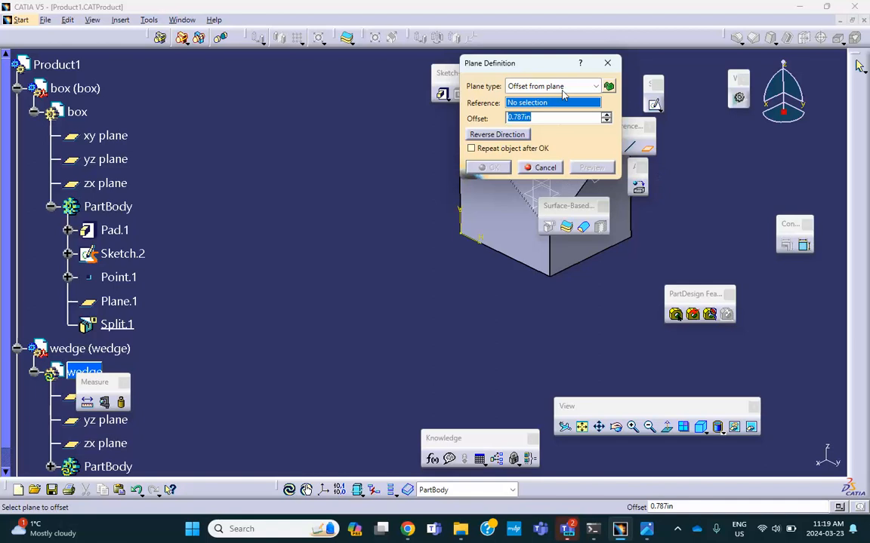
middle_click_drag(529, 183, 442, 262)
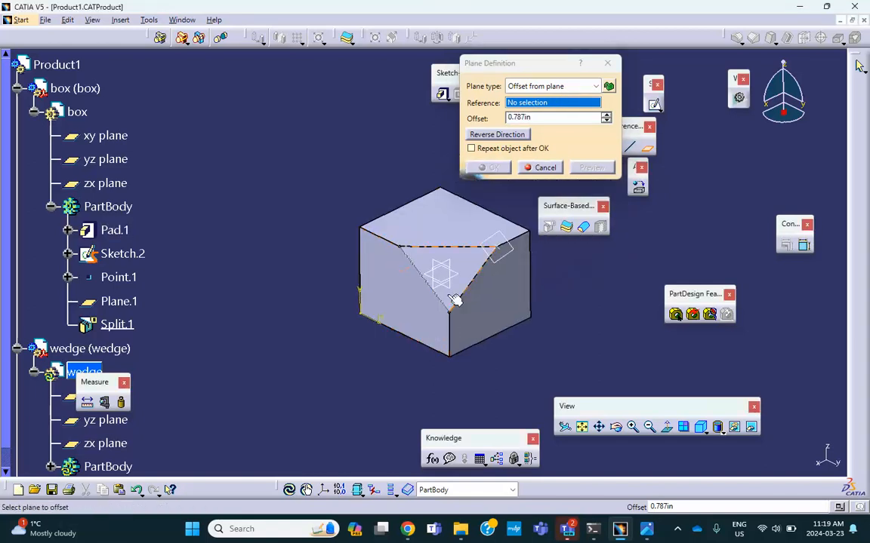
left_click(442, 262)
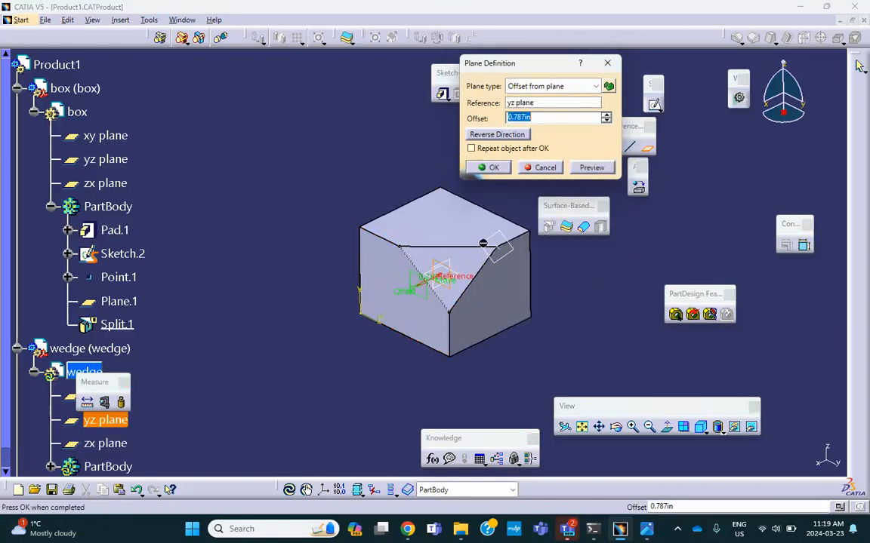
left_click_drag(408, 299, 179, 417)
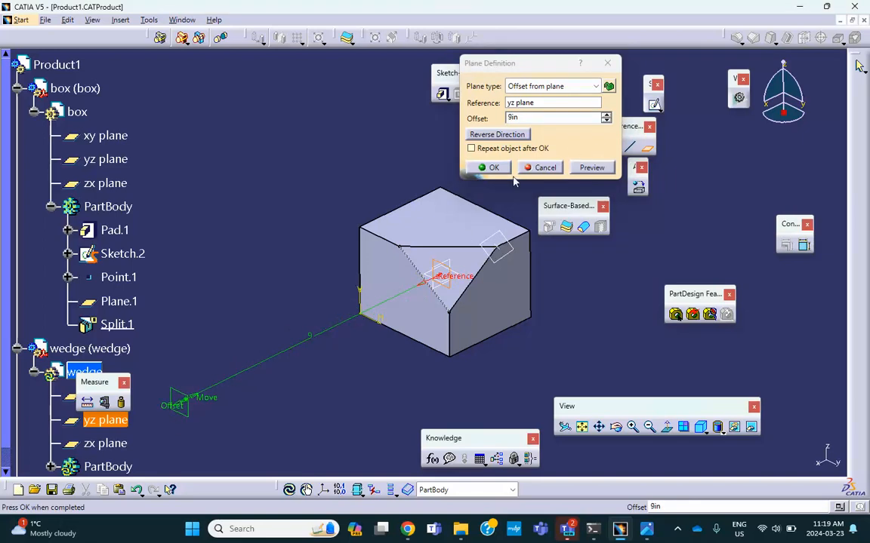
left_click(489, 167)
Start a sketch on the wedge's offset plane and hide the box component
middle_click_drag(280, 329, 300, 347)
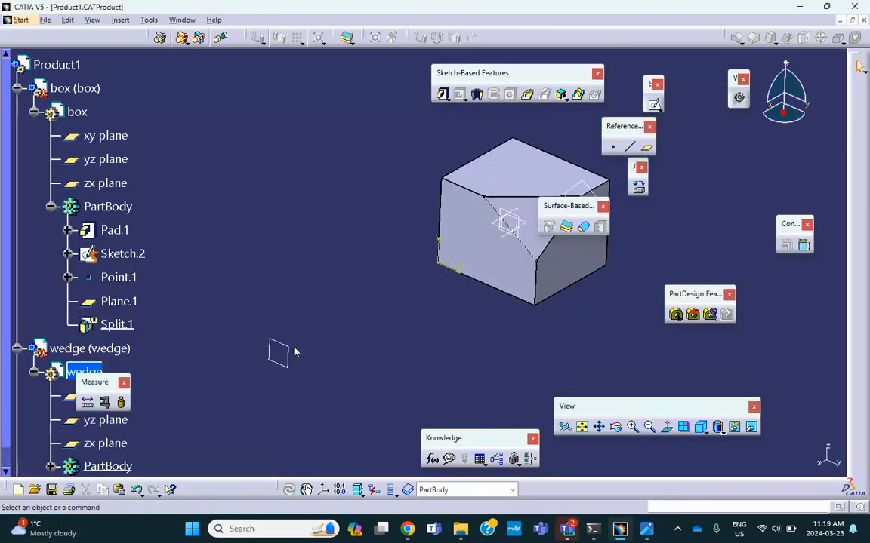
left_click(287, 351)
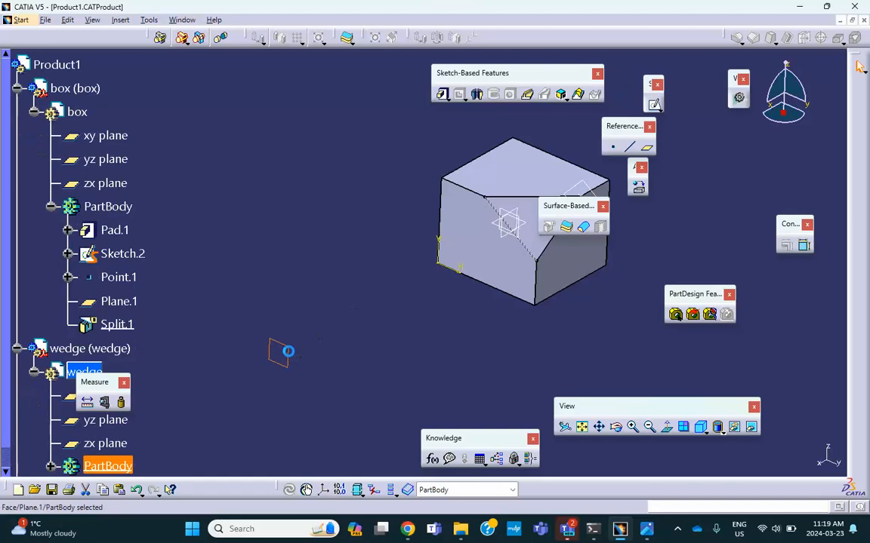
left_click(652, 106)
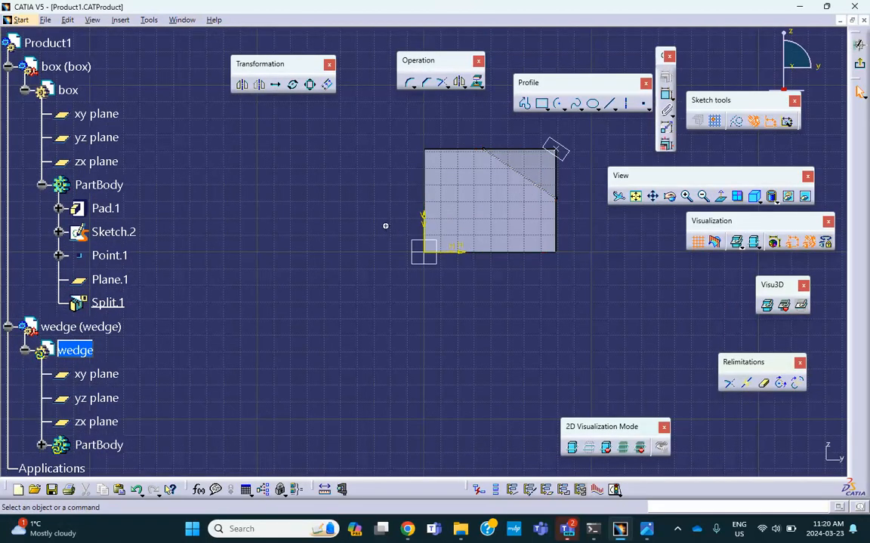
middle_click_drag(386, 228, 450, 217)
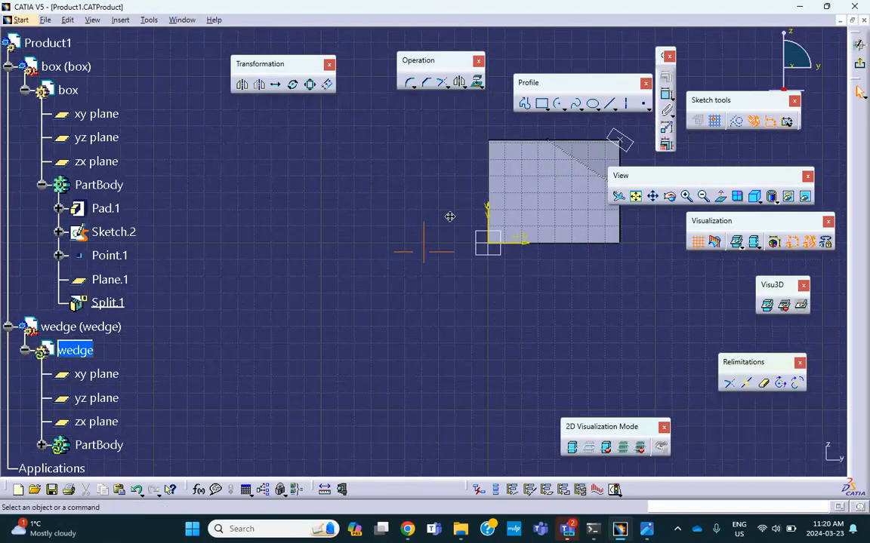
left_click(542, 104)
middle_click_drag(499, 244, 396, 325)
right_click(445, 276)
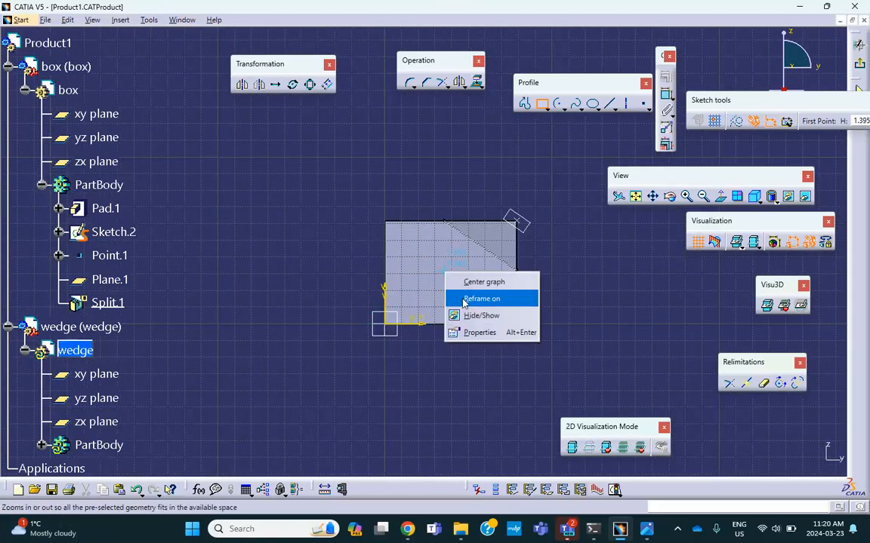
left_click(475, 317)
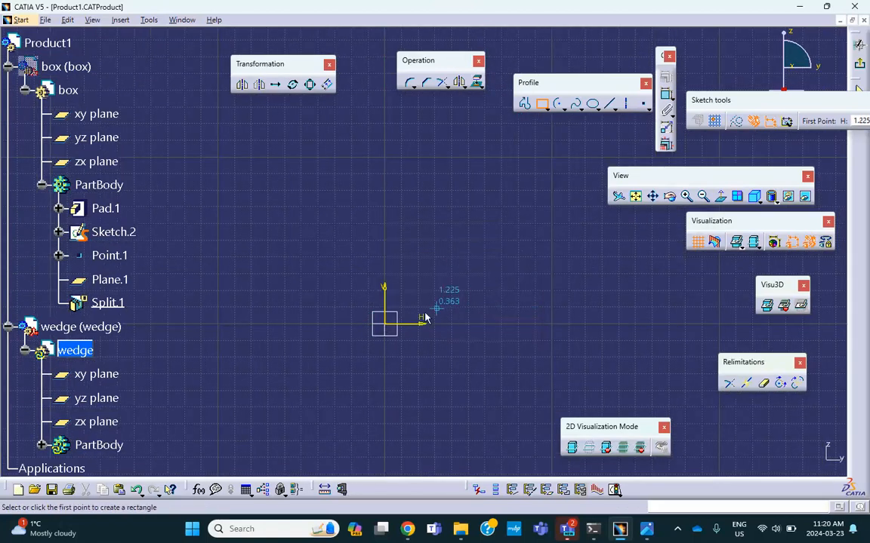
Draw a nearly square rectangle in the wedge sketch, with its lower-left corner at the sketch origin
left_click(386, 325)
left_click(537, 179)
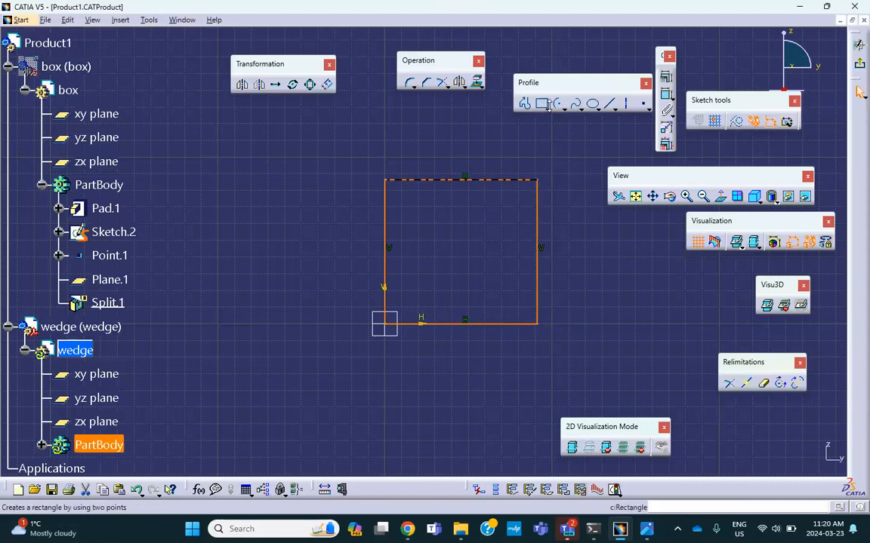
left_click(557, 231)
mouse_move(566, 230)
middle_mouse_down()
mouse_move(576, 227)
mouse_move(534, 287)
mouse_move(529, 198)
mouse_move(470, 178)
middle_mouse_up()
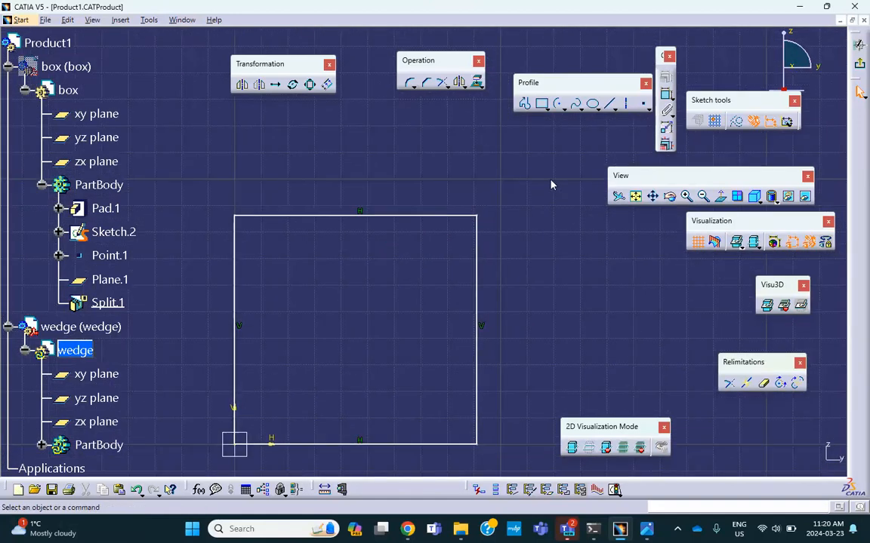
left_click(859, 65)
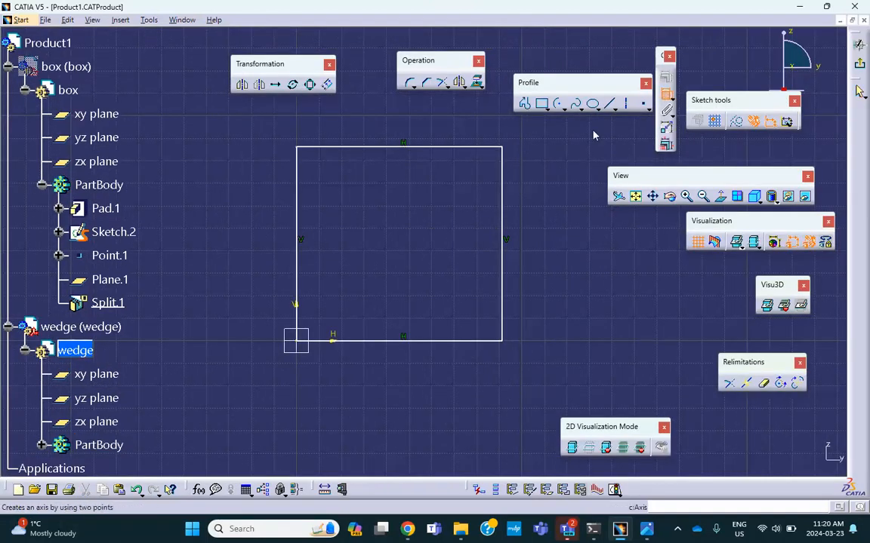
Dimension the height and width of the wedge rectangle and exit the sketch
left_click(502, 206)
left_click(537, 207)
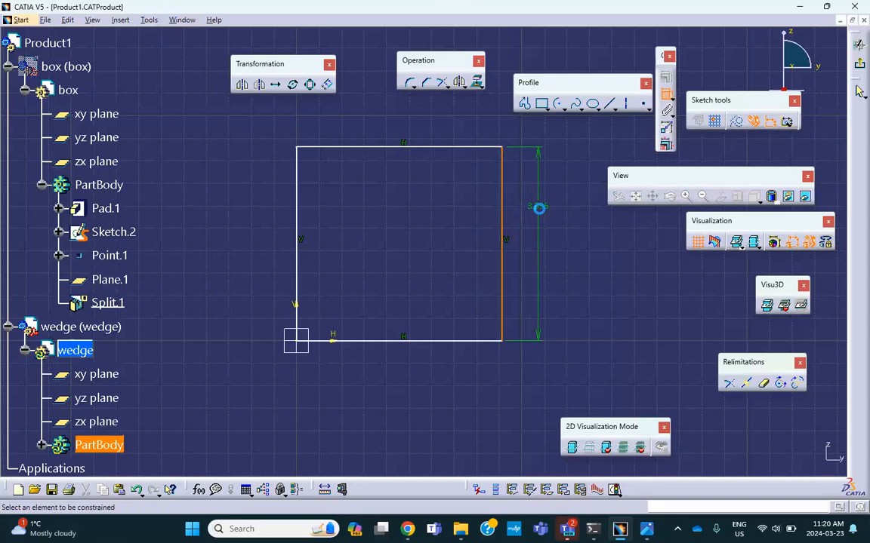
left_click(449, 342)
left_click(448, 364)
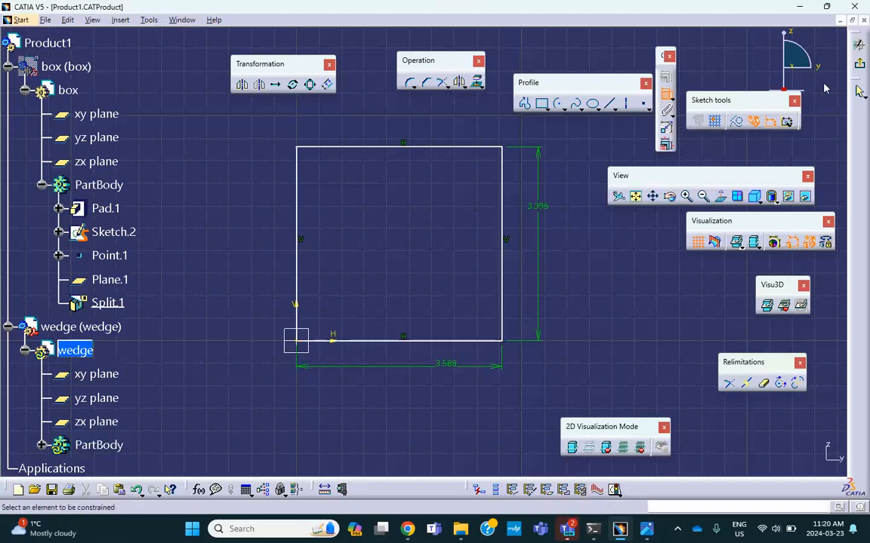
left_click(860, 66)
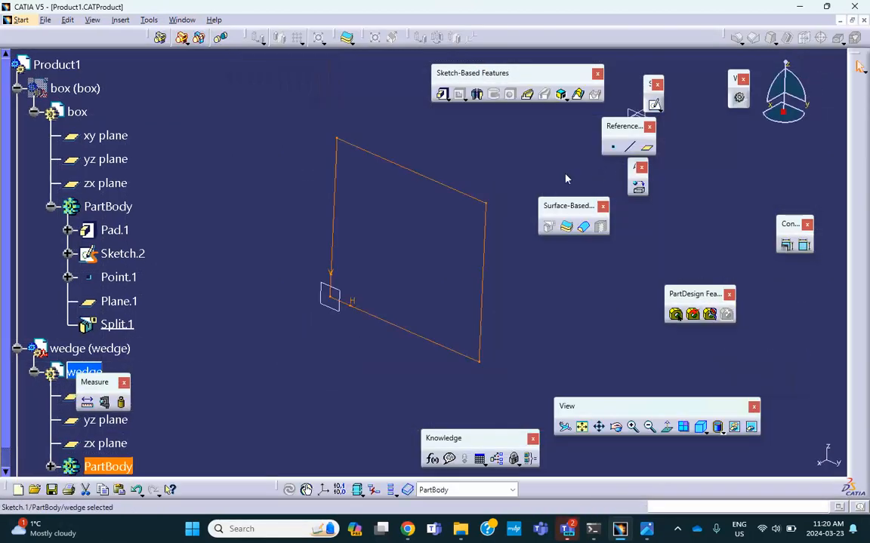
Show the hidden box component again beside the wedge sketch
left_click(83, 88)
right_click(88, 89)
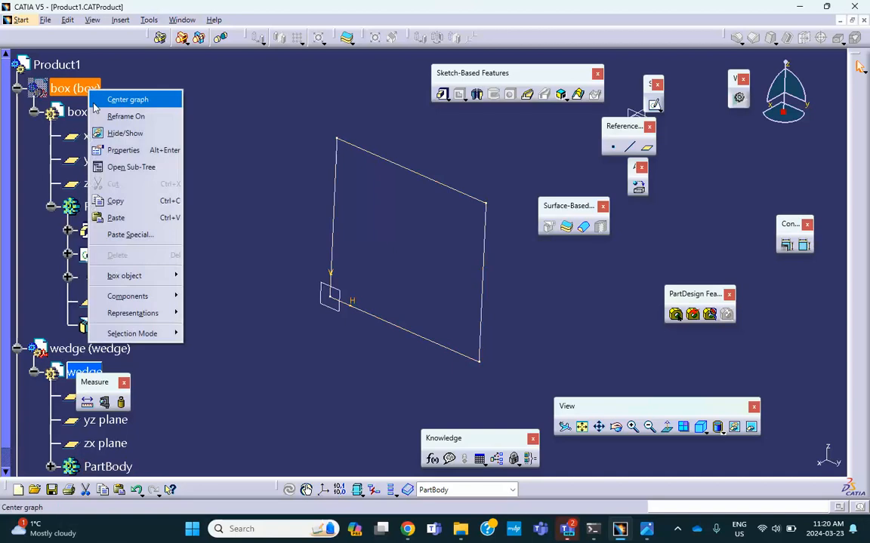
left_click(111, 134)
middle_click_drag(265, 132, 404, 119)
Pad the wedge's rectangle sketch with a length of 3.787 in
left_click(448, 99)
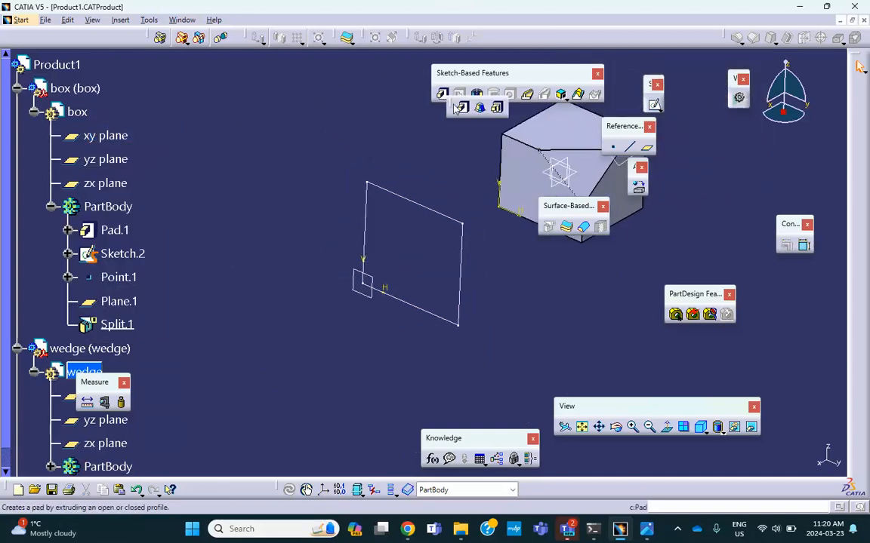
left_click(463, 108)
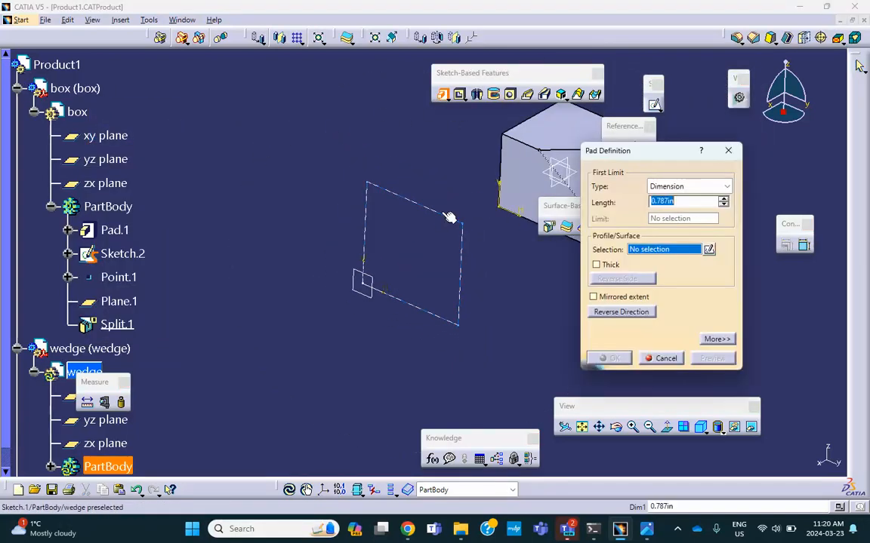
left_click(455, 213)
left_click(723, 198)
left_click(723, 199)
left_click(723, 199)
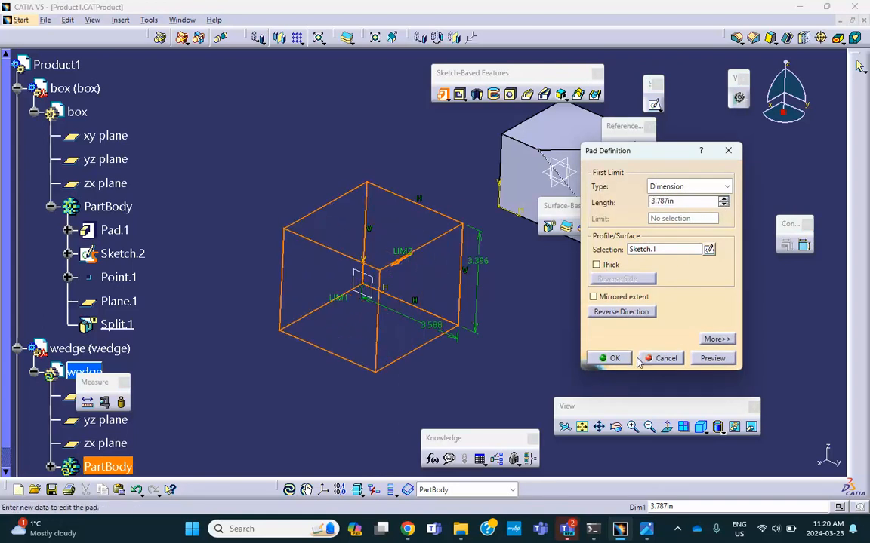
left_click(608, 358)
Start a sketch on the front face of the wedge block and hide the box component
mouse_move(258, 201)
middle_mouse_down()
mouse_move(249, 212)
mouse_move(260, 196)
mouse_move(251, 193)
middle_mouse_up()
left_click(299, 310)
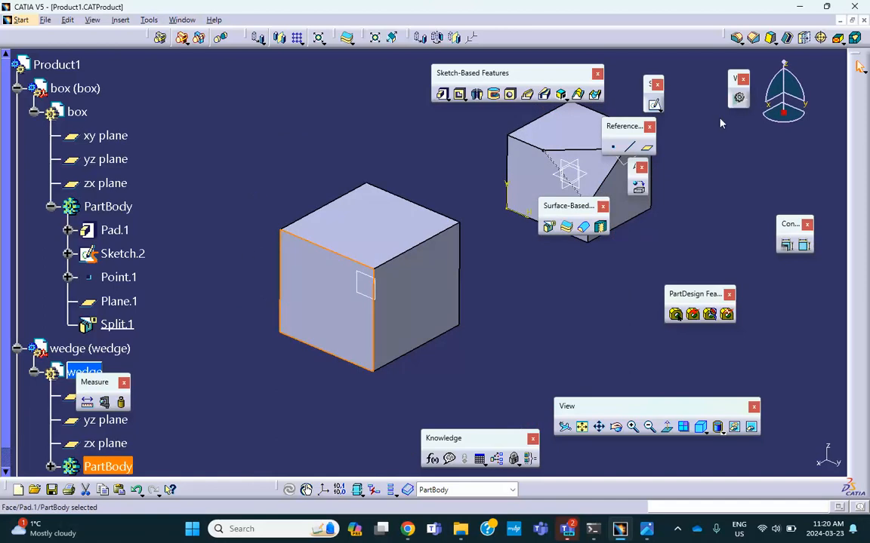
left_click(655, 105)
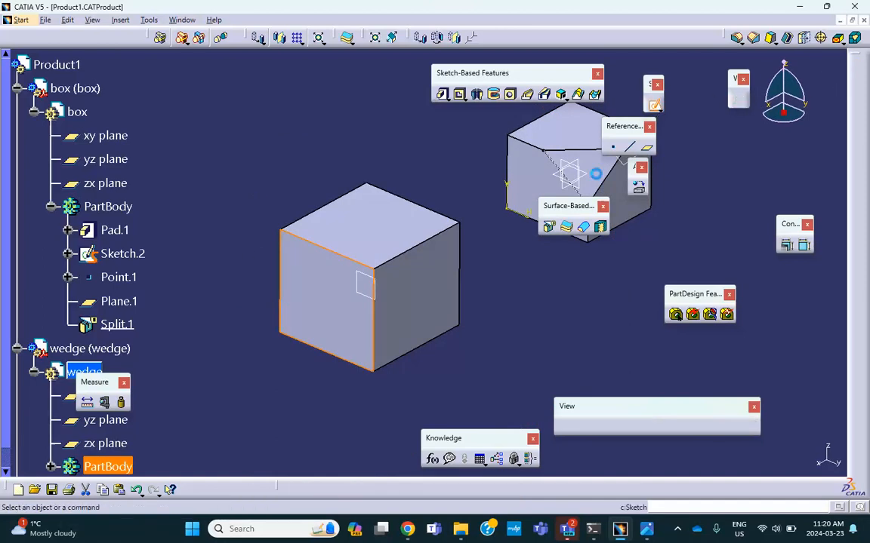
middle_click_drag(599, 181, 547, 220)
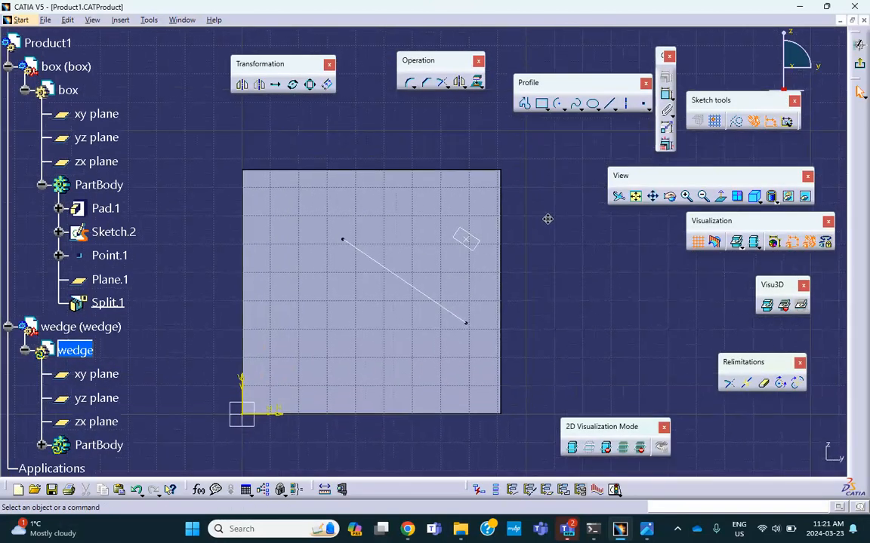
right_click(421, 299)
right_click(73, 66)
left_click(98, 102)
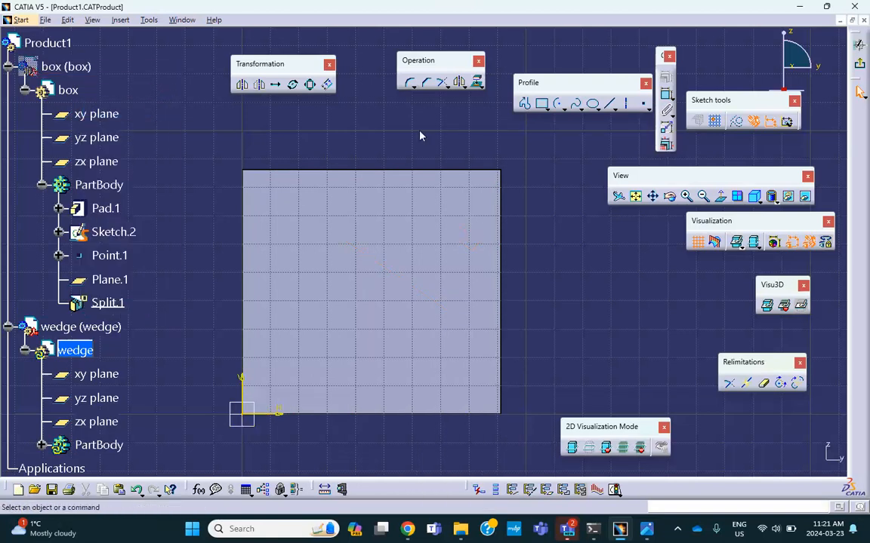
Sketch a diagonal line across the face's upper-right corner, extending past both the top and right edges
left_click(609, 103)
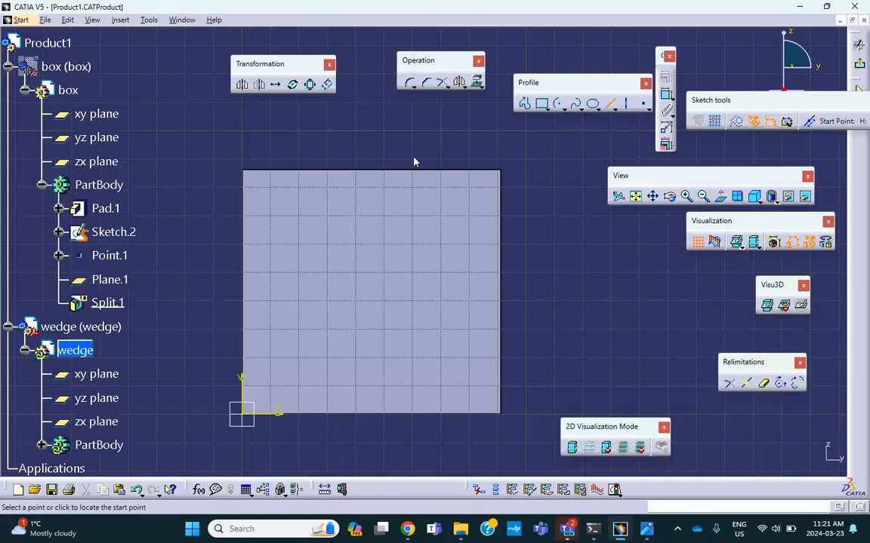
left_click(363, 155)
left_click(521, 259)
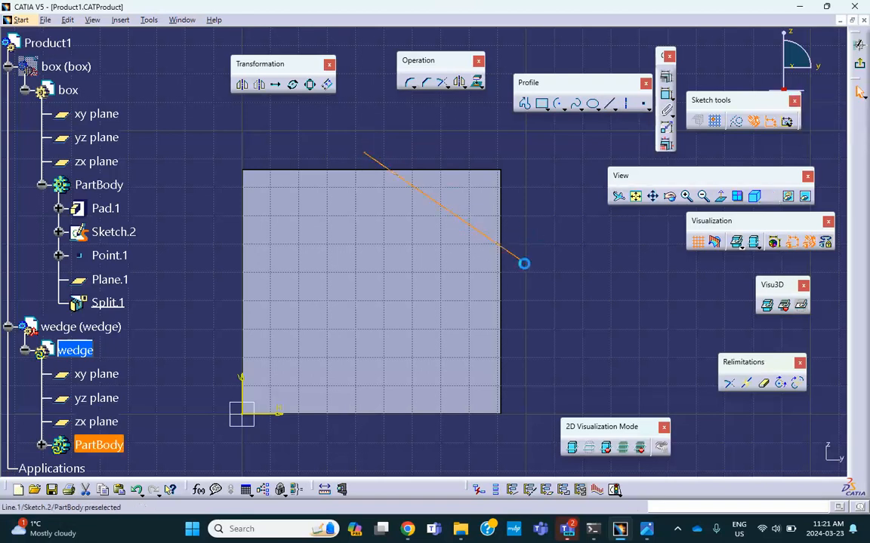
Make the diagonal line's upper endpoint coincident with the top edge of the wedge block's face
left_click(363, 155)
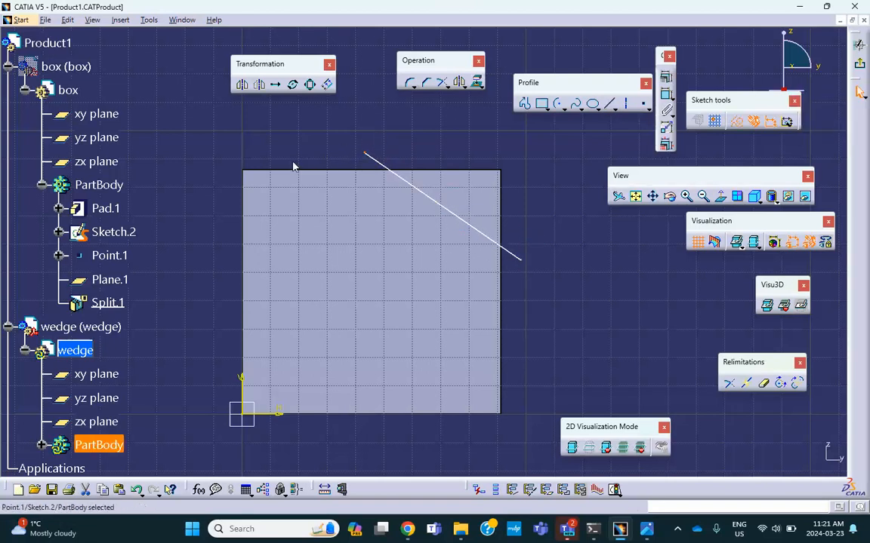
left_click(316, 171, "ctrl")
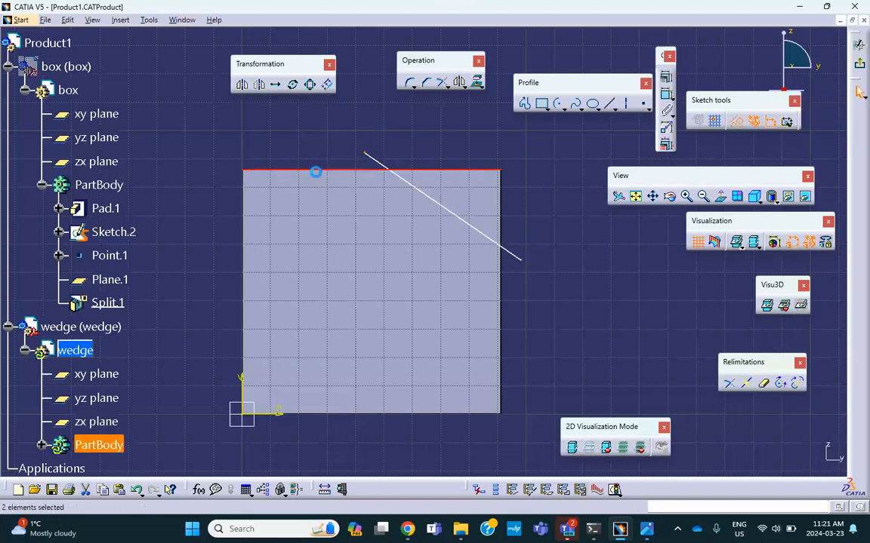
left_click(666, 77)
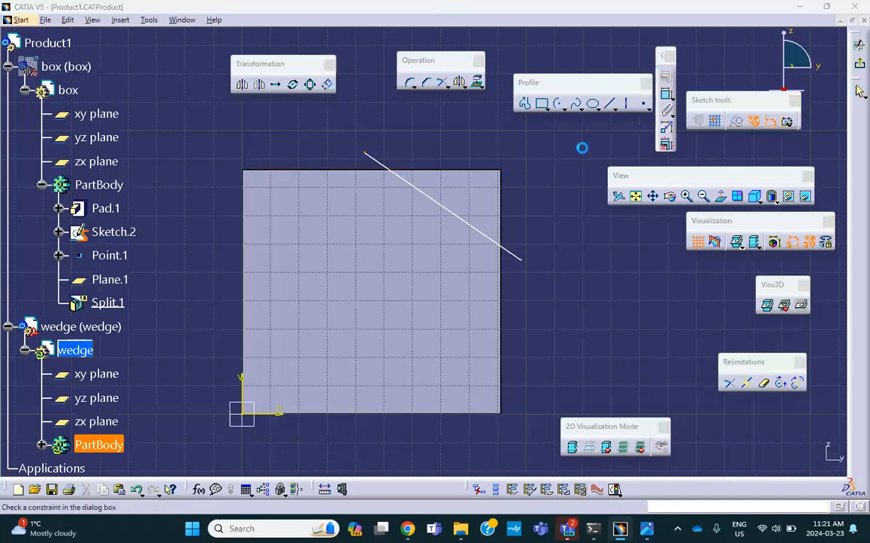
left_click(776, 288)
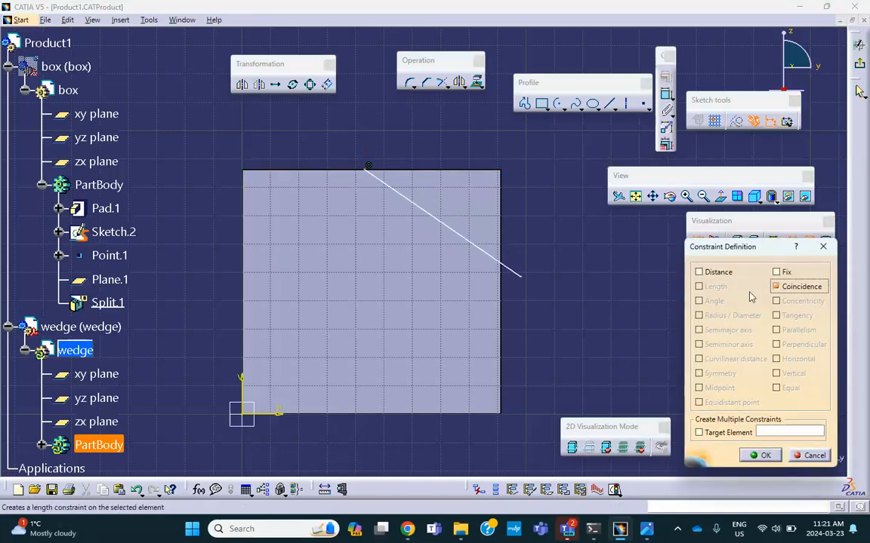
left_click(761, 455)
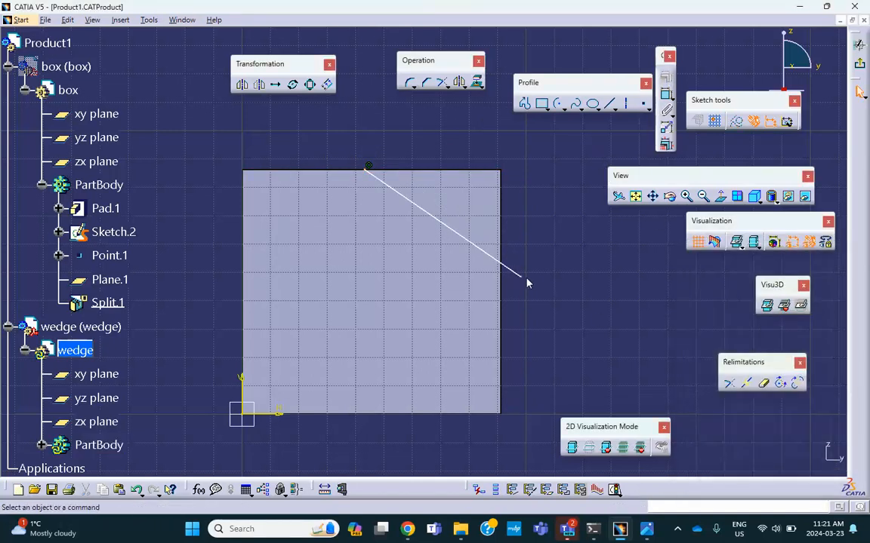
Make the diagonal line's lower endpoint coincident with the right edge of the wedge block's face
left_click(521, 276)
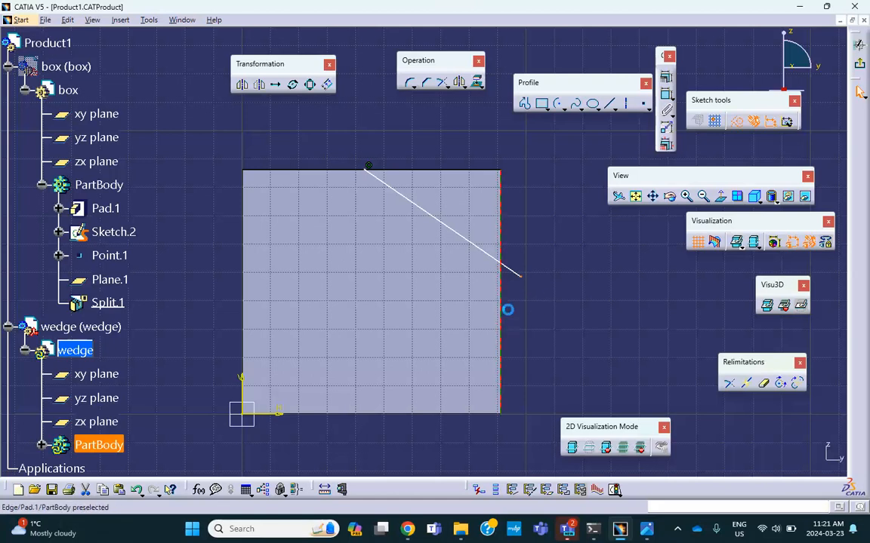
left_click(665, 126)
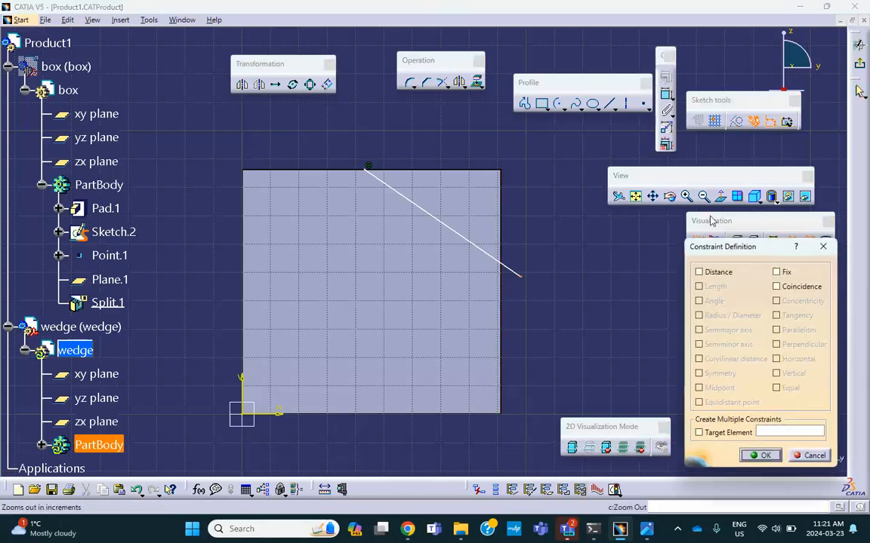
left_click(775, 287)
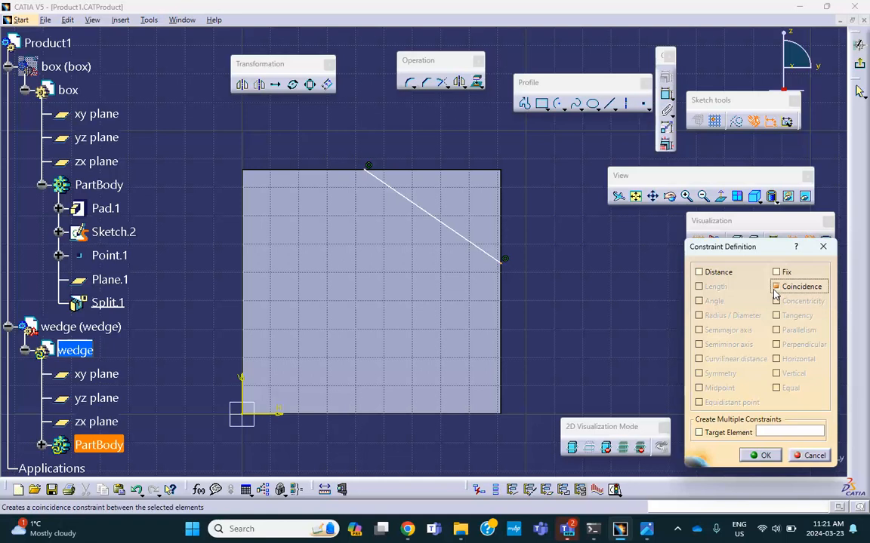
left_click(760, 455)
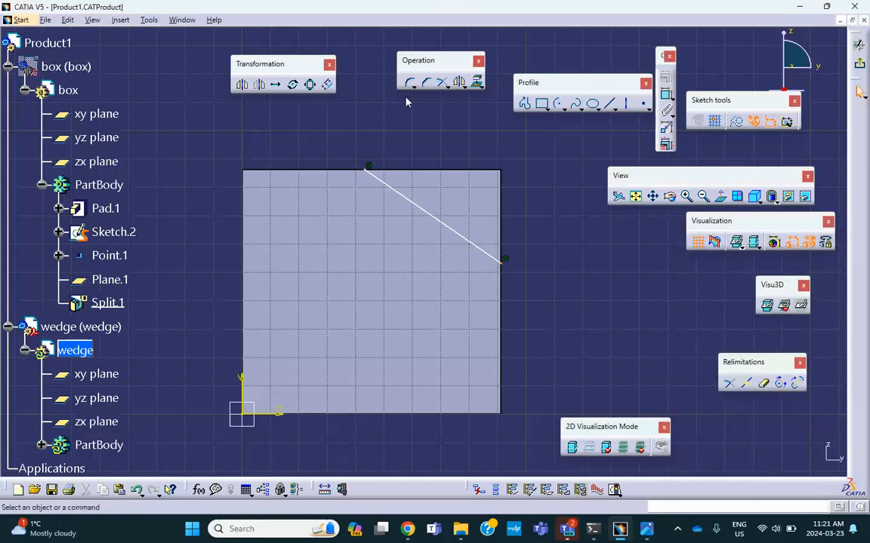
Dimension the angle between the diagonal line and the face's right edge, and exit the sketch
left_click(667, 99)
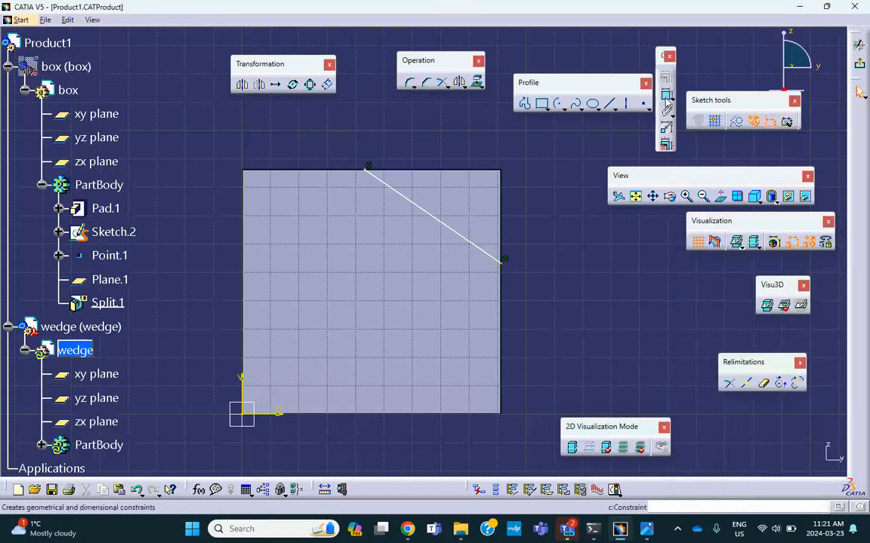
left_click(483, 252)
left_click(472, 222)
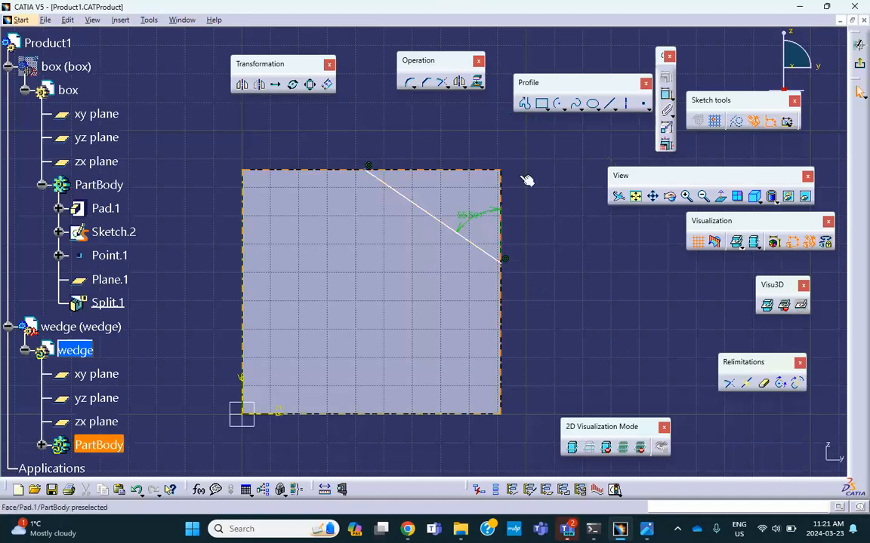
left_click(858, 68)
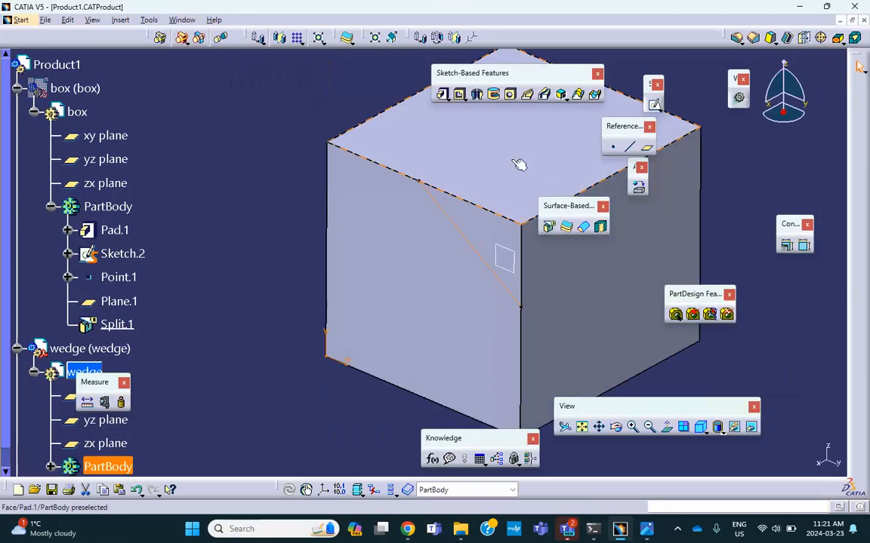
Create an On curve point about midway along the block's top edge running back from the cut-off front corner
middle_click_drag(519, 164, 419, 199)
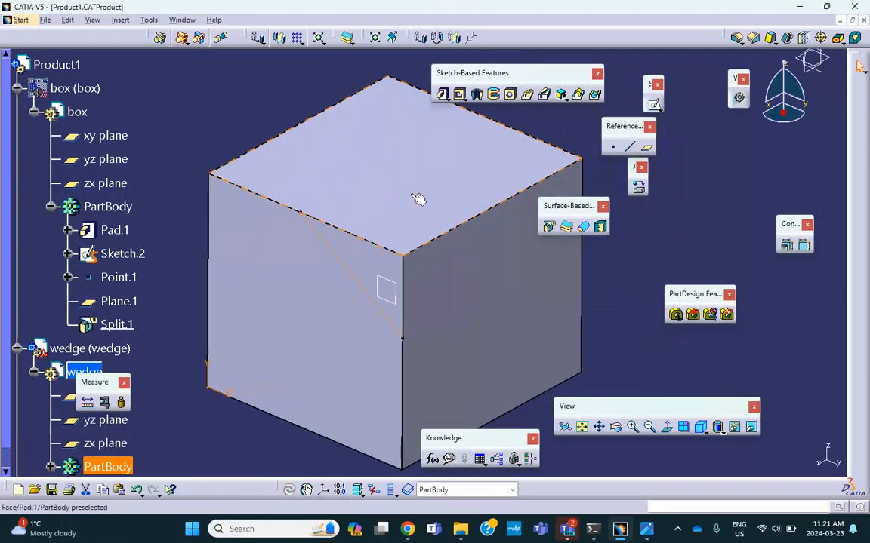
left_click_drag(568, 205, 697, 199)
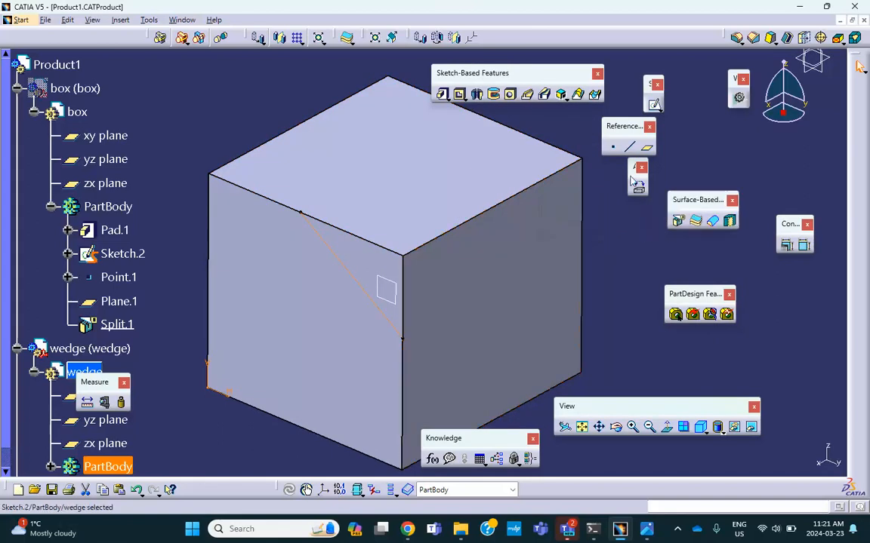
left_click(613, 147)
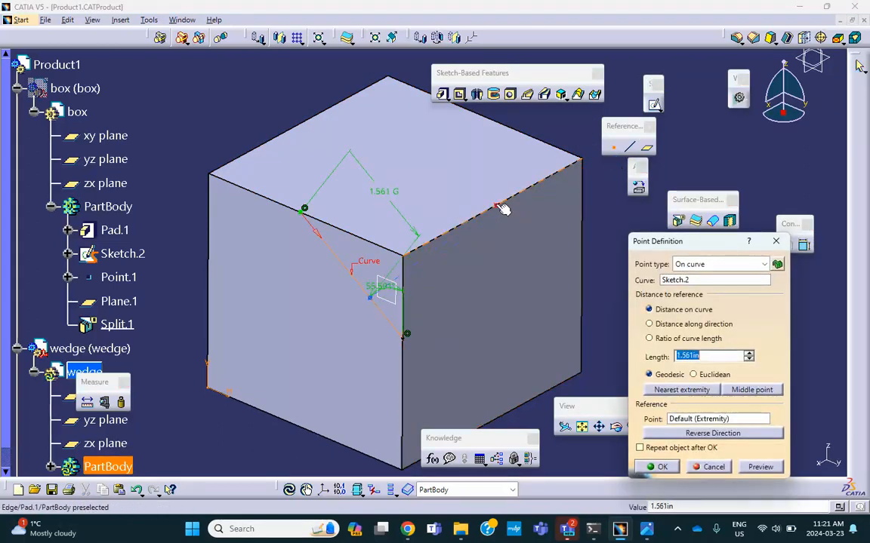
key("Escape")
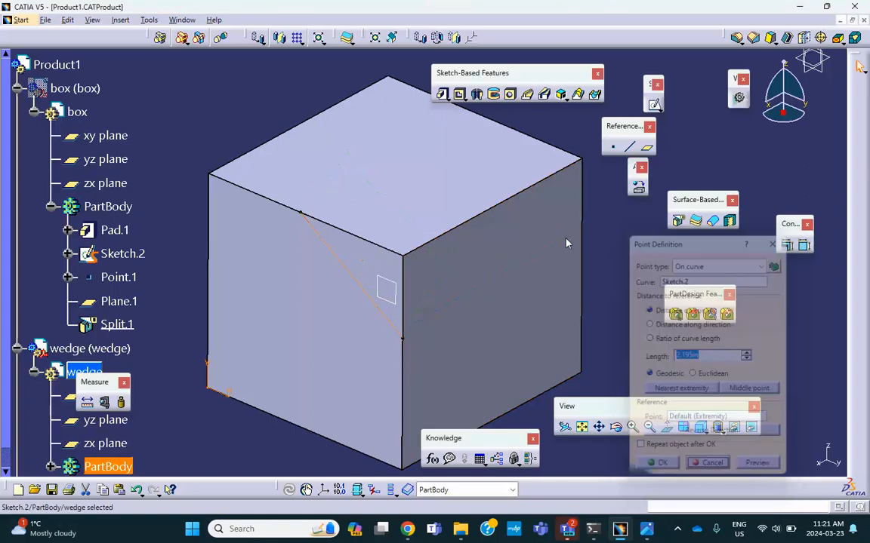
left_click(613, 146)
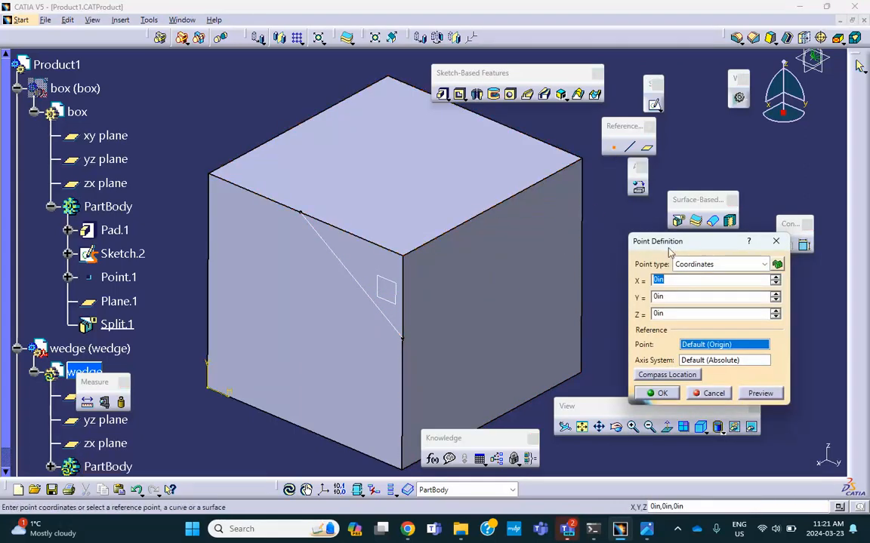
left_click(696, 264)
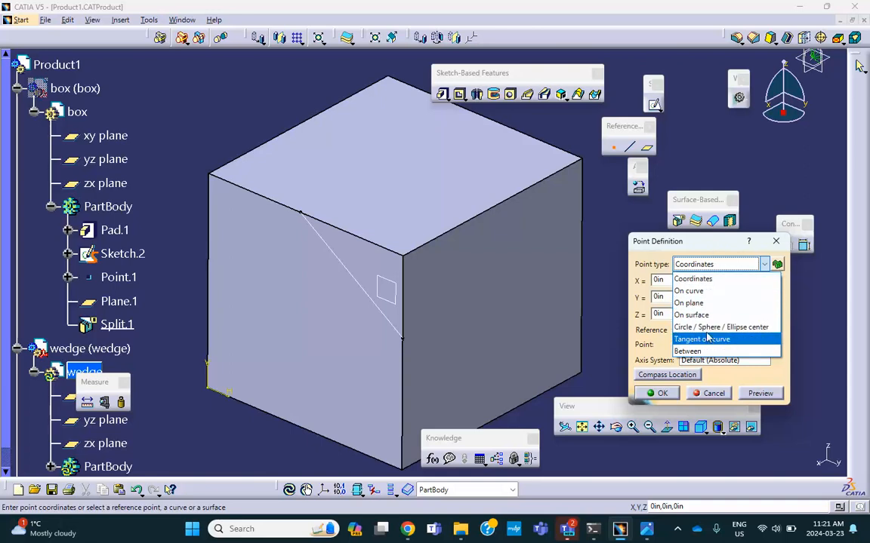
left_click(688, 291)
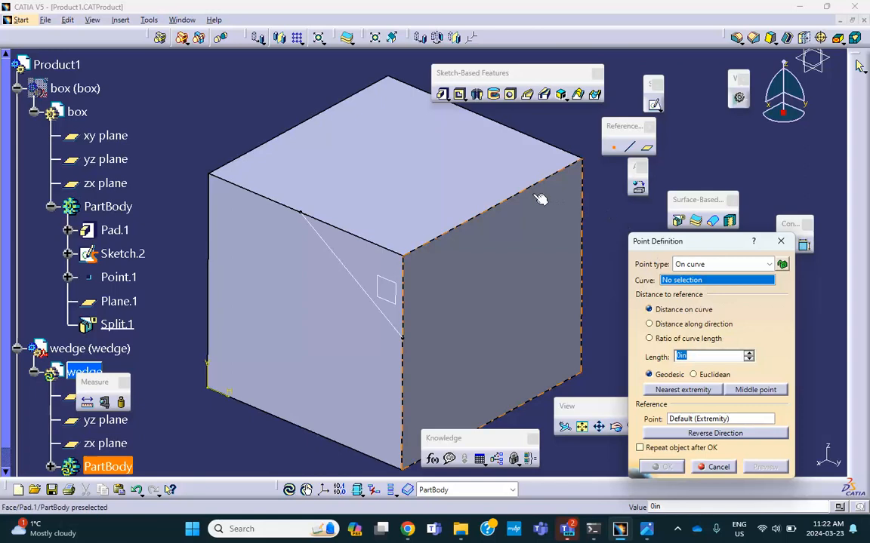
left_click(510, 204)
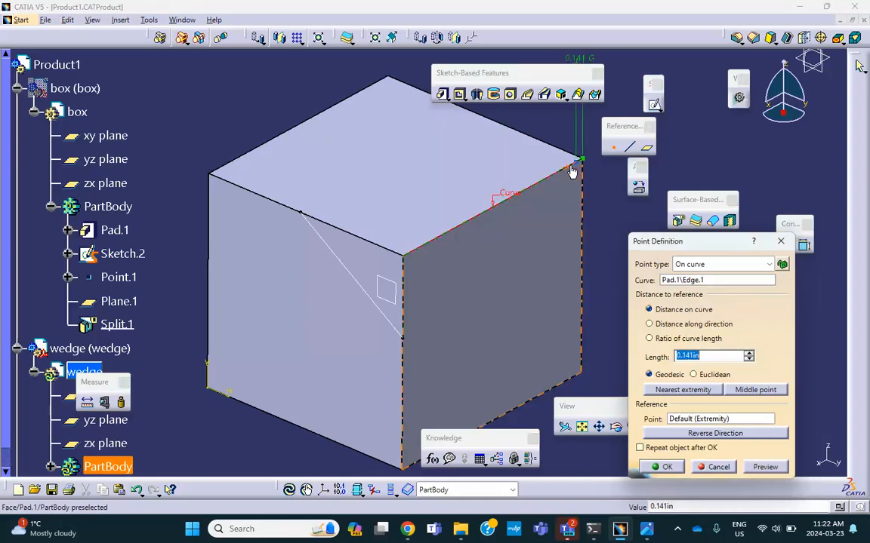
left_click(702, 435)
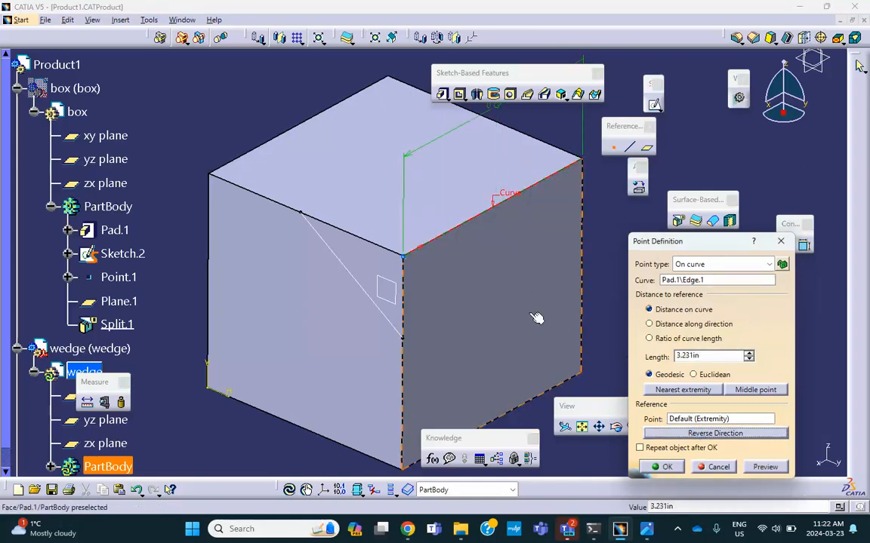
left_click(500, 227)
left_click(675, 468)
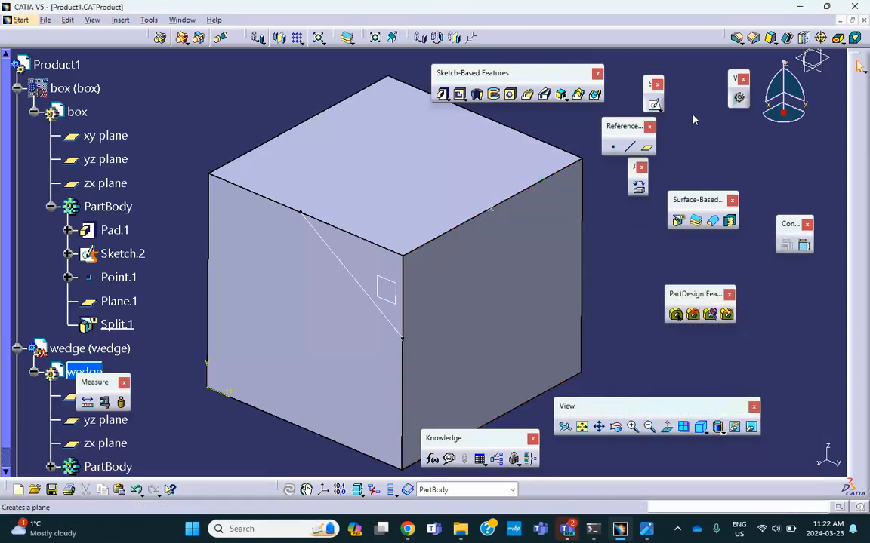
Create a Through point and line plane from the point on the wedge block's receding top edge and the sketched diagonal line
left_click(647, 147)
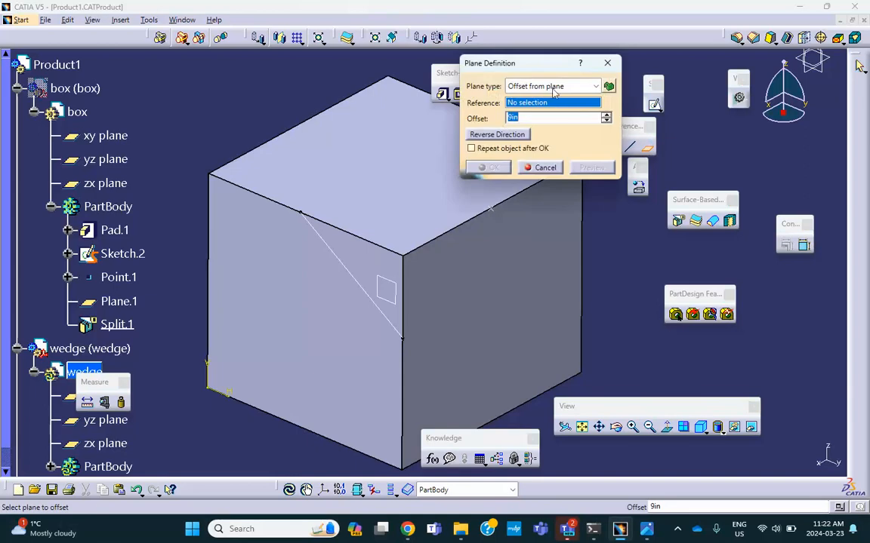
left_click_drag(549, 68, 699, 104)
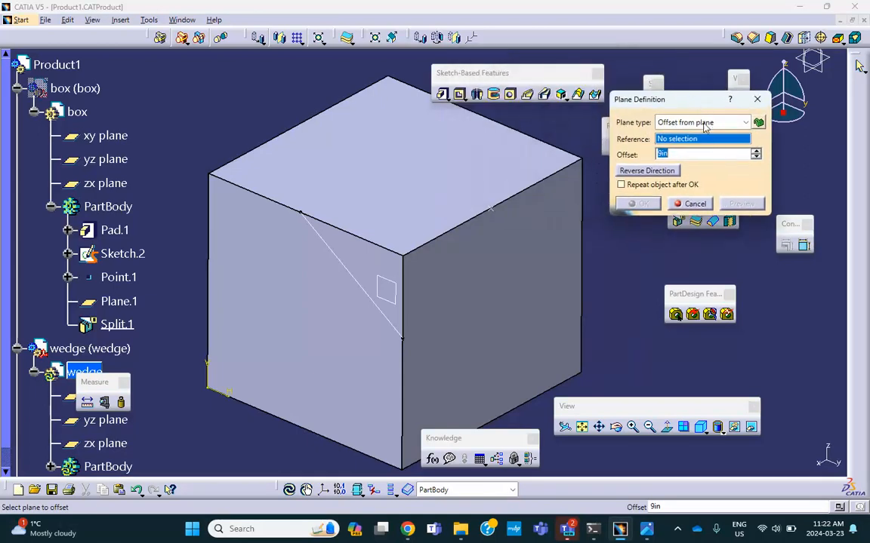
left_click(702, 123)
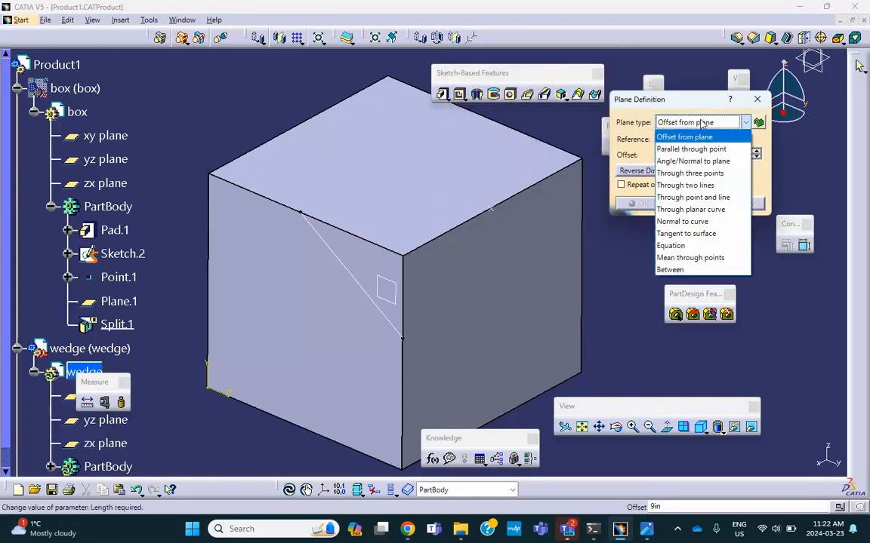
left_click(701, 198)
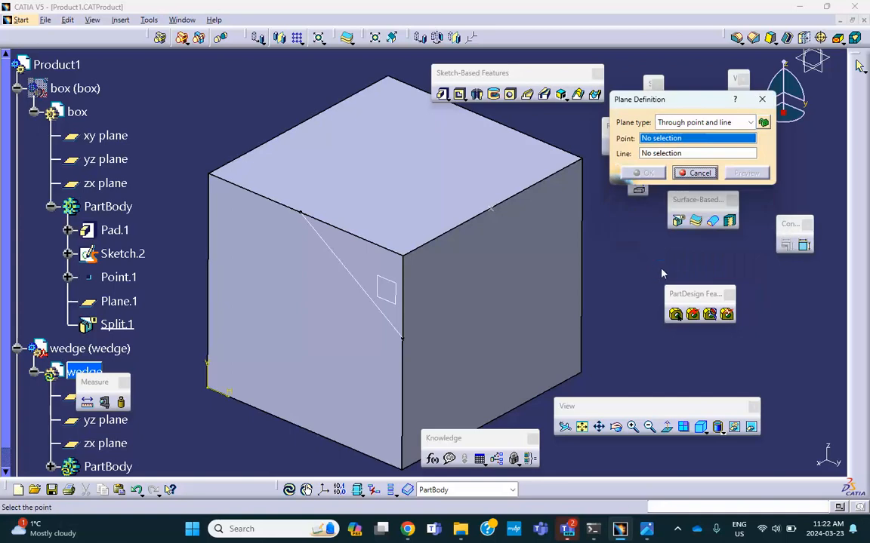
left_click(491, 201)
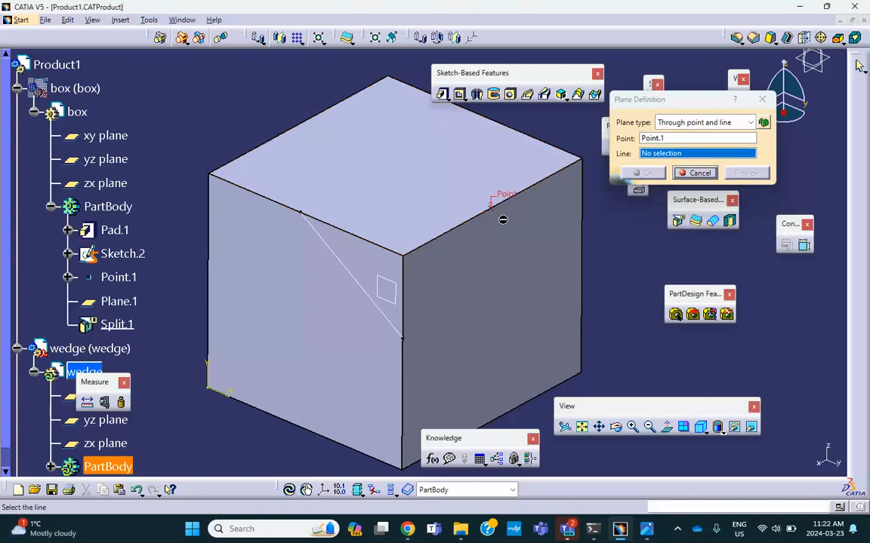
left_click(358, 283)
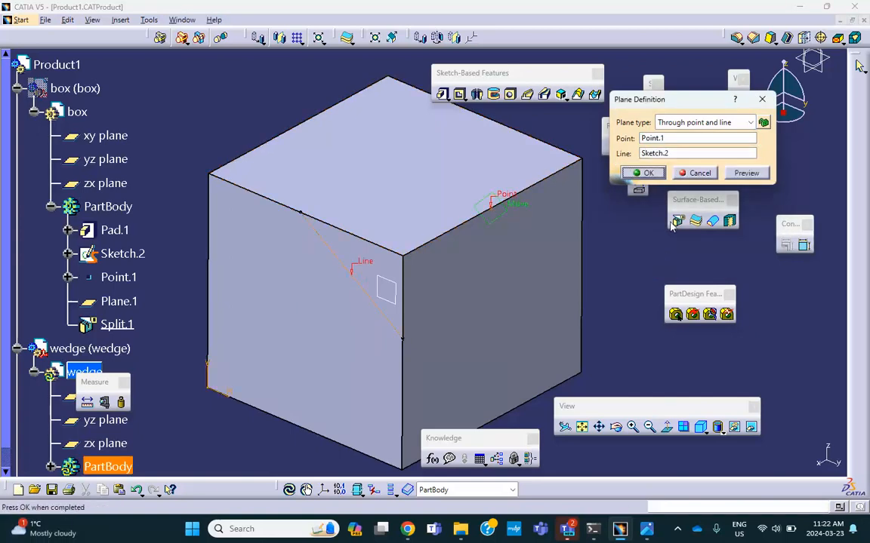
left_click(651, 175)
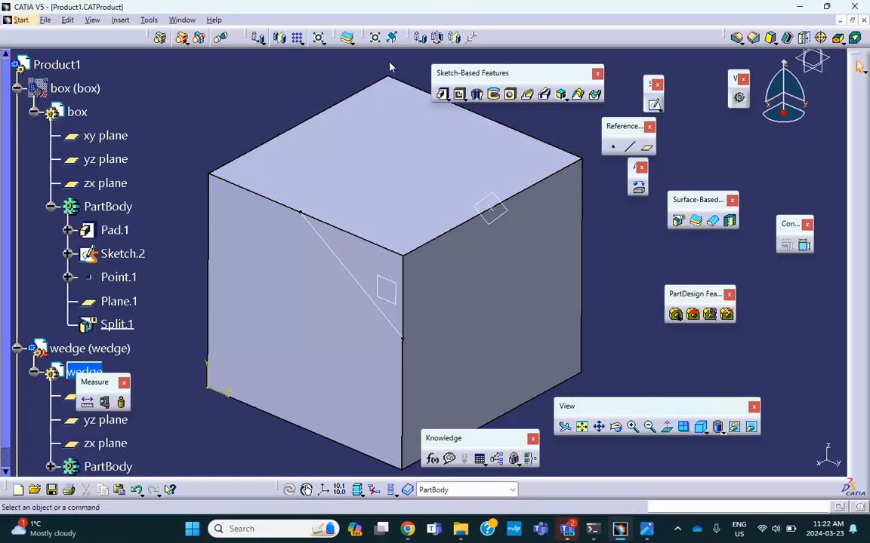
Split the wedge block with the new plane through the diagonal line, keeping only the small corner piece
left_click(678, 220)
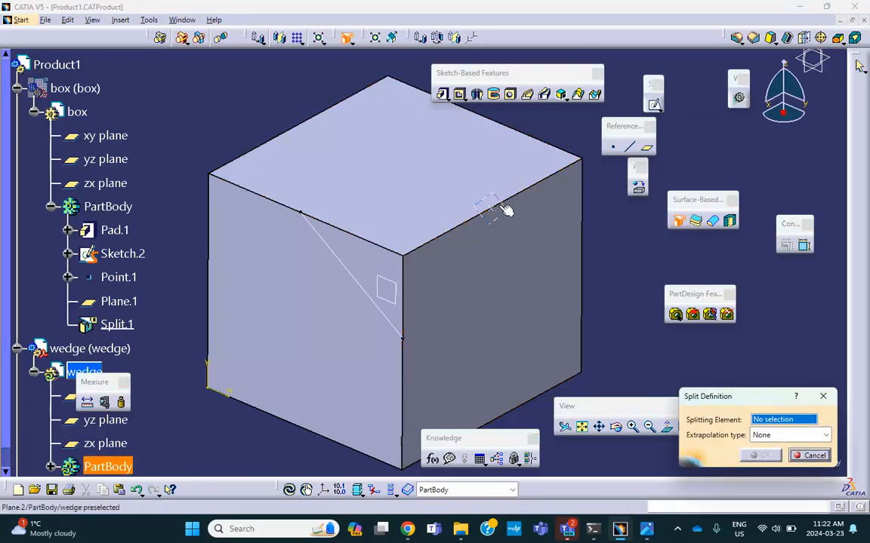
left_click(513, 217)
middle_click_drag(582, 180, 506, 256)
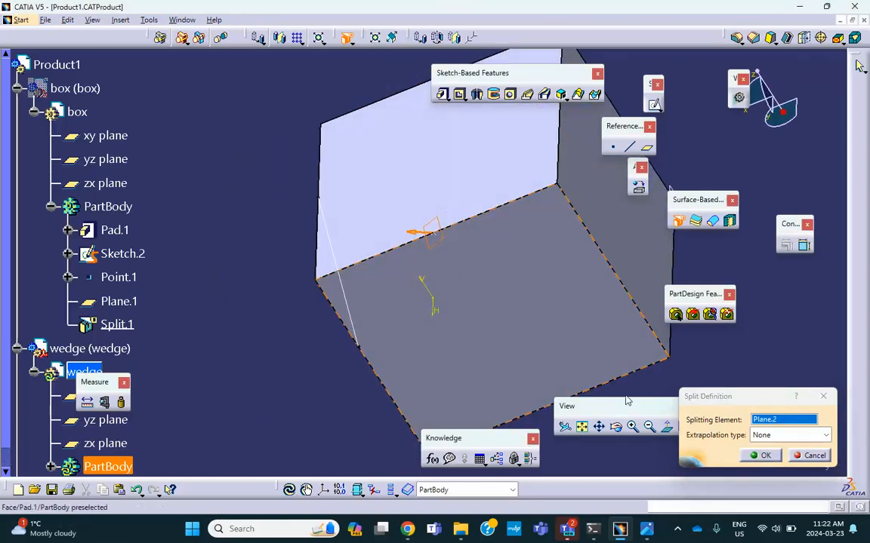
left_click(765, 456)
middle_click_drag(294, 333, 310, 228)
Show the hidden box part beside the wedge
right_click(88, 86)
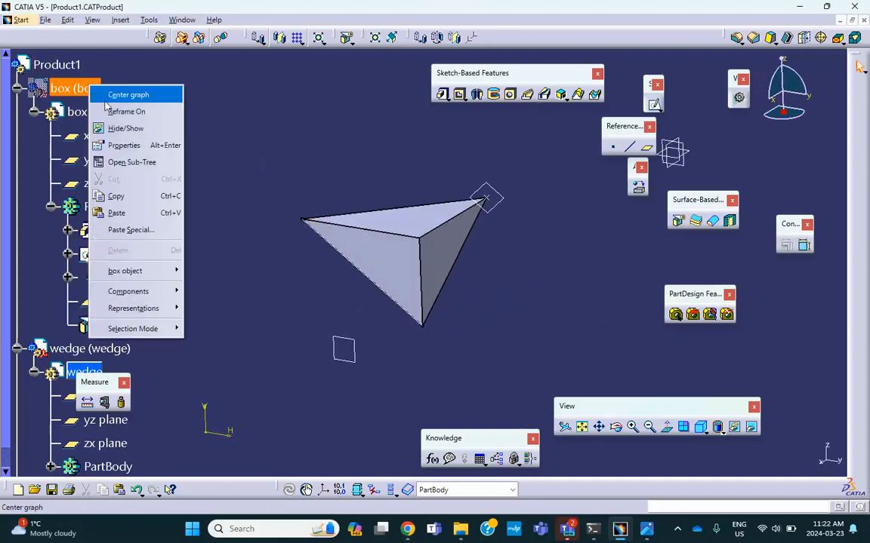
left_click(125, 127)
middle_click_drag(274, 127, 226, 219)
middle_click_drag(459, 275, 415, 264)
middle_click_drag(228, 176, 230, 152)
Activate the top-level Product1 assembly and save it, accepting the save of its related documents
double_click(56, 64)
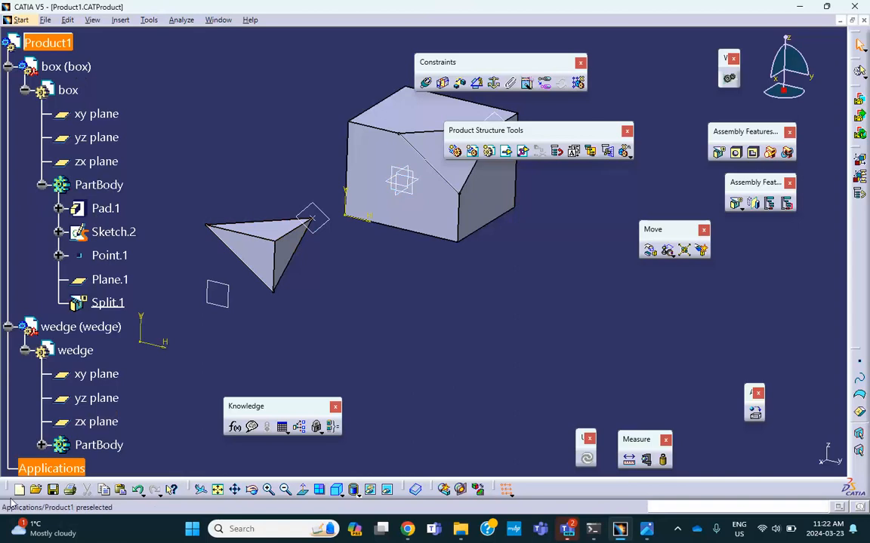
key("ctrl+s")
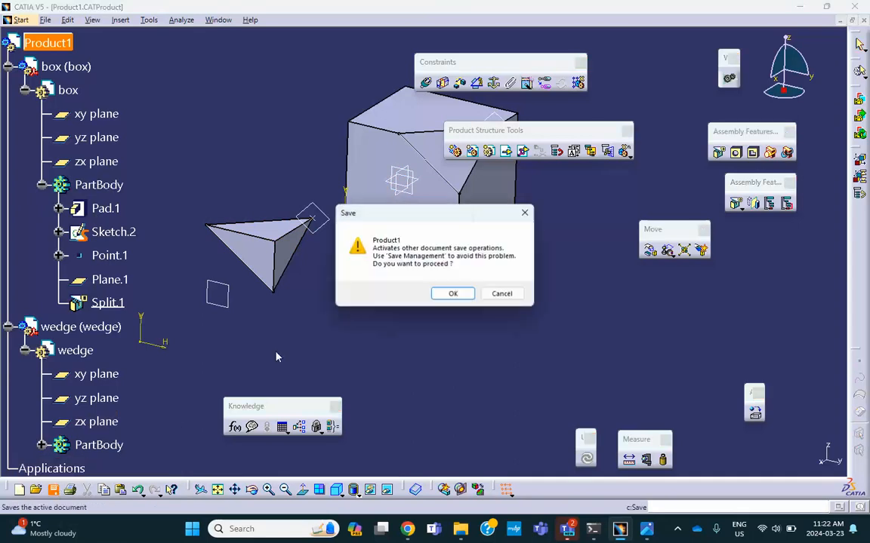
left_click(454, 294)
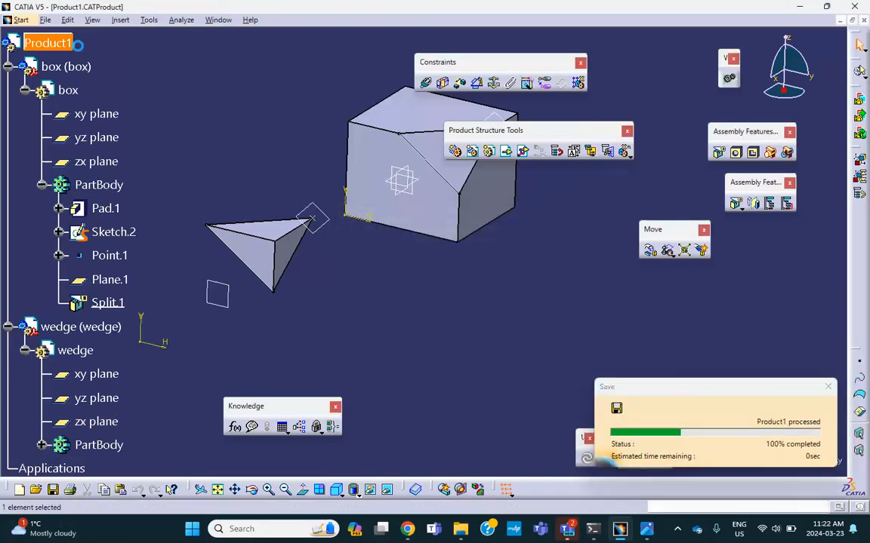
Add a single-value Angle parameter named beta to Product1 through Formulas
left_click(13, 46)
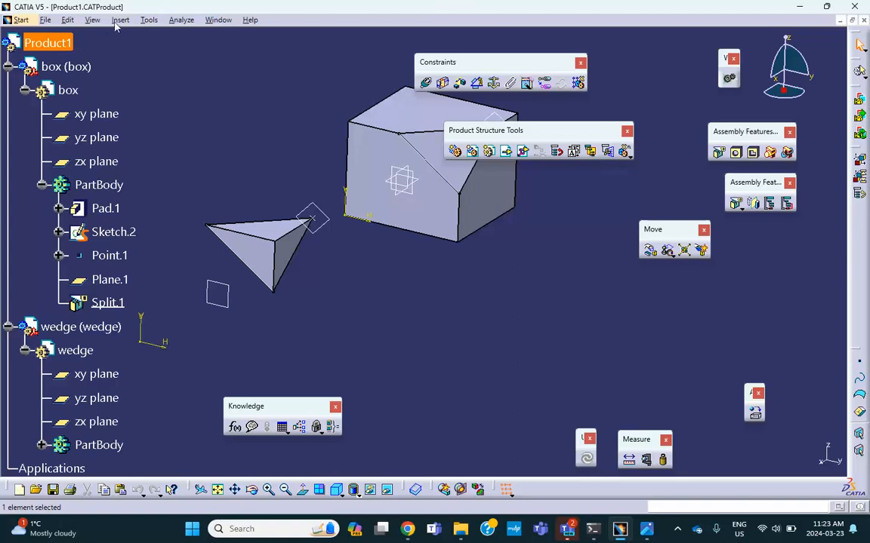
left_click(237, 428)
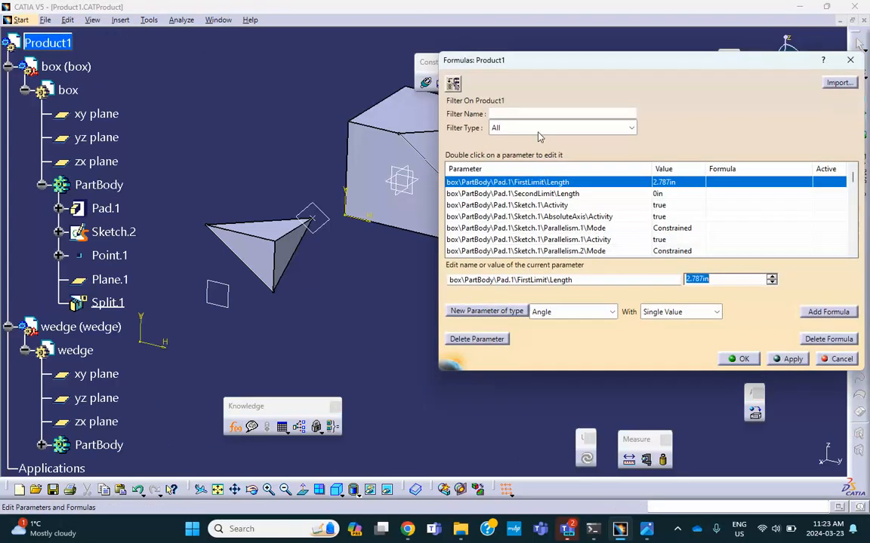
left_click(487, 312)
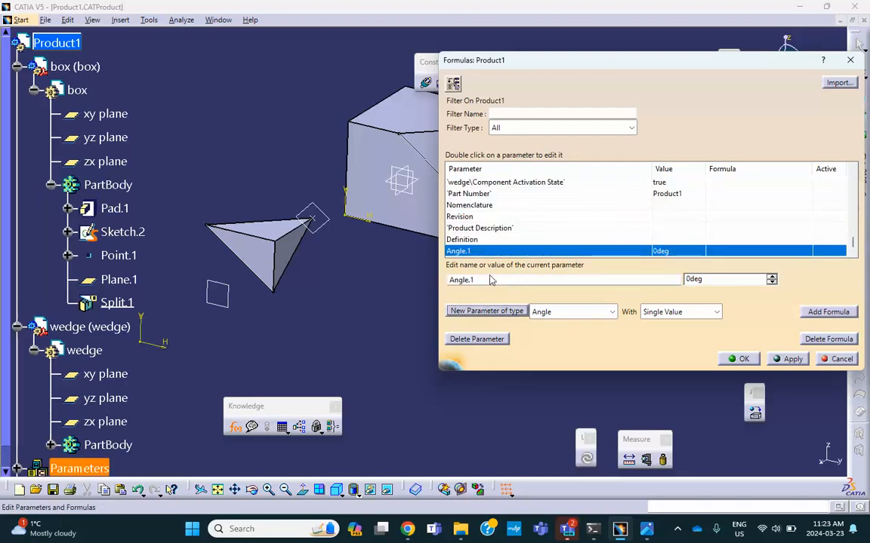
type("beta")
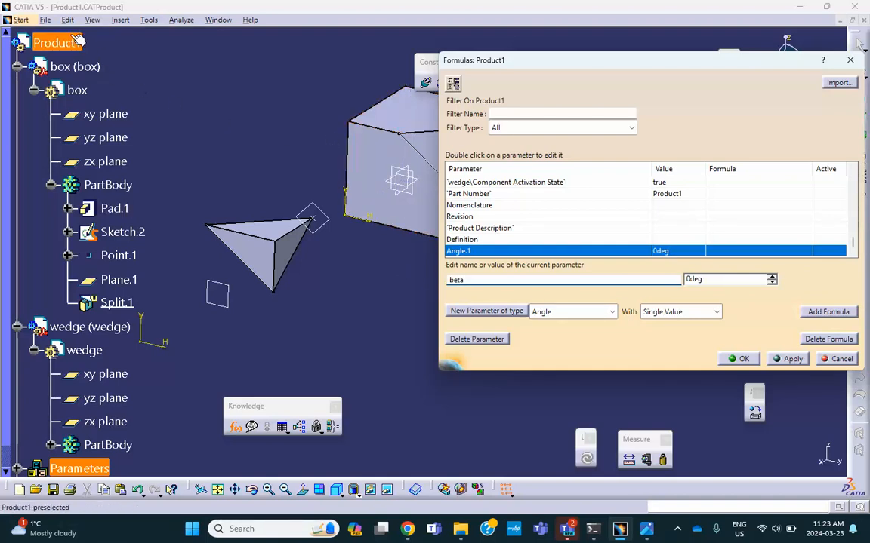
Display the dimensions of the box and wedge for reference, and set beta to 55 deg
left_click(316, 298)
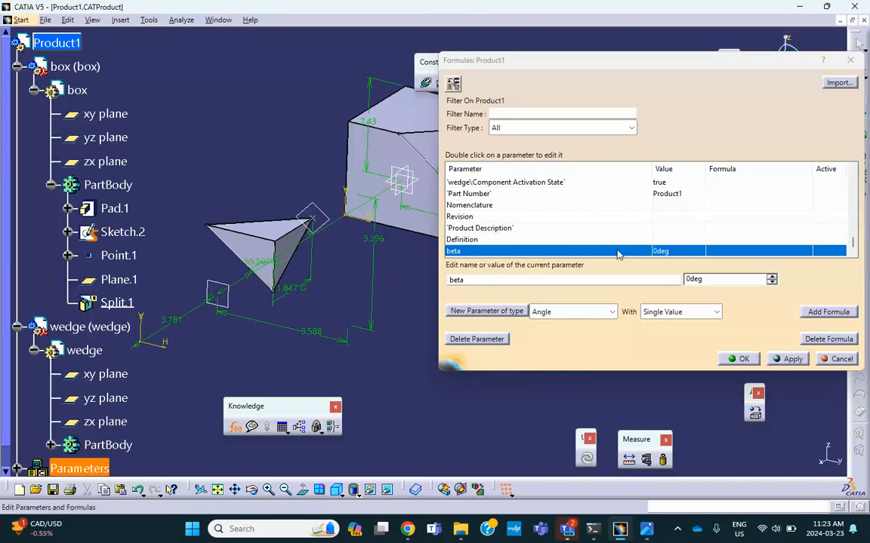
middle_click_drag(407, 189, 327, 160)
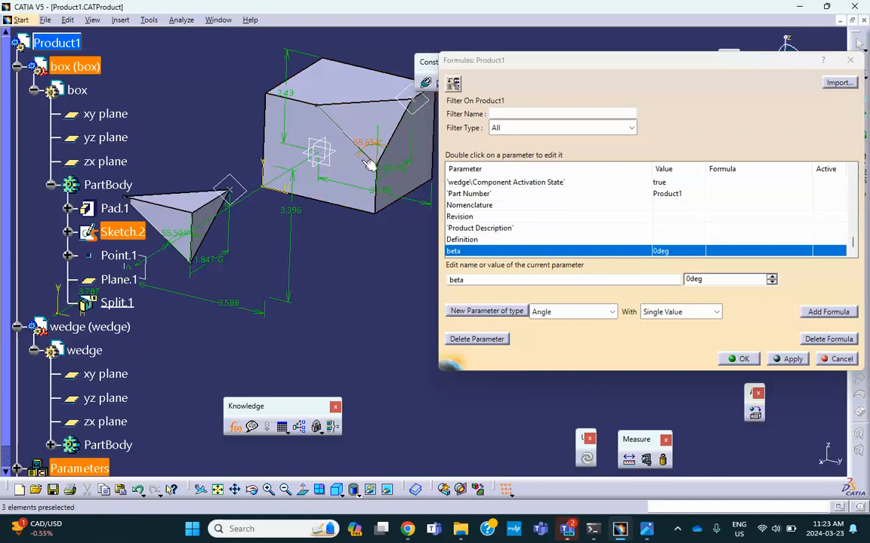
middle_click_drag(351, 209, 348, 246)
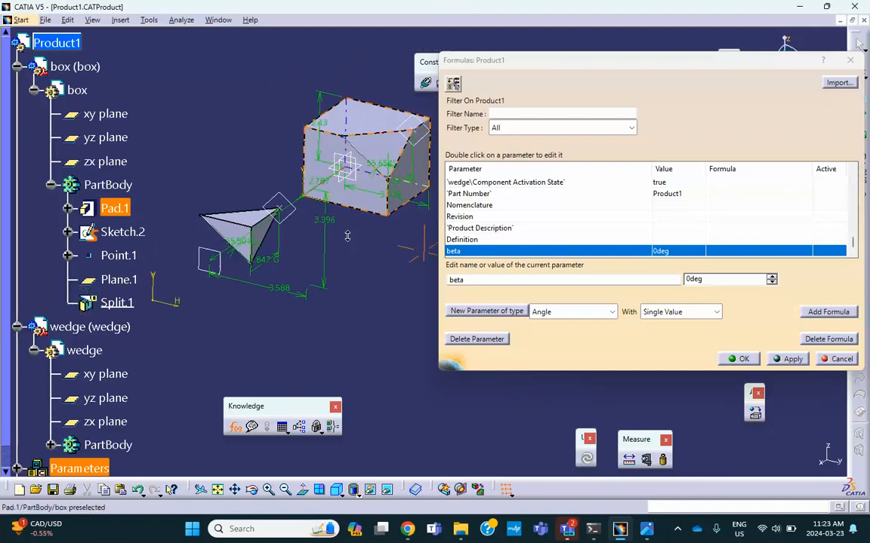
left_click_drag(711, 280, 601, 271)
type("55")
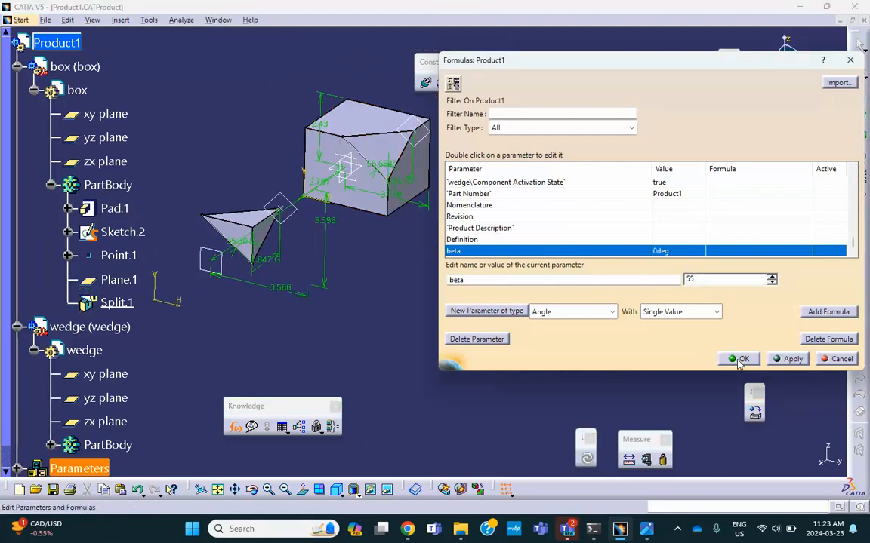
left_click(789, 361)
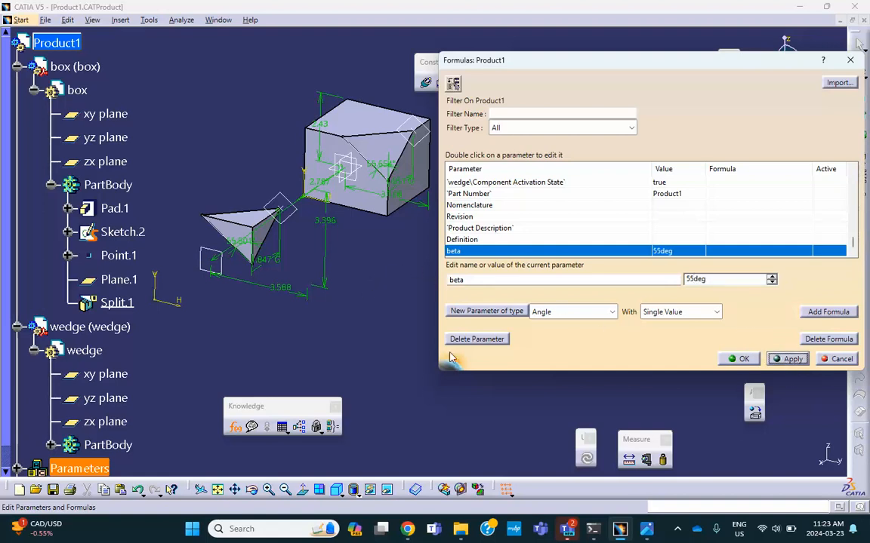
Consult the MT09.png reference image and add a single-value Length parameter named L with the value 3 in
left_click(646, 534)
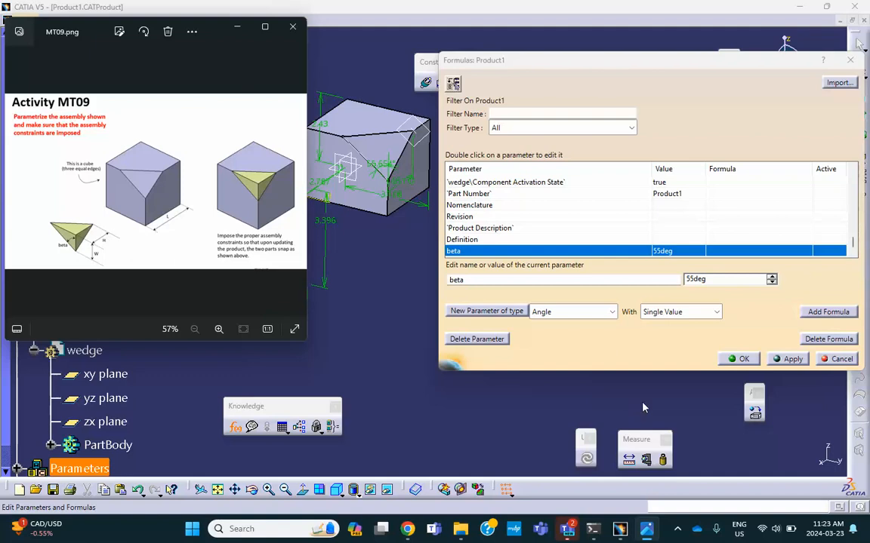
left_click(364, 326)
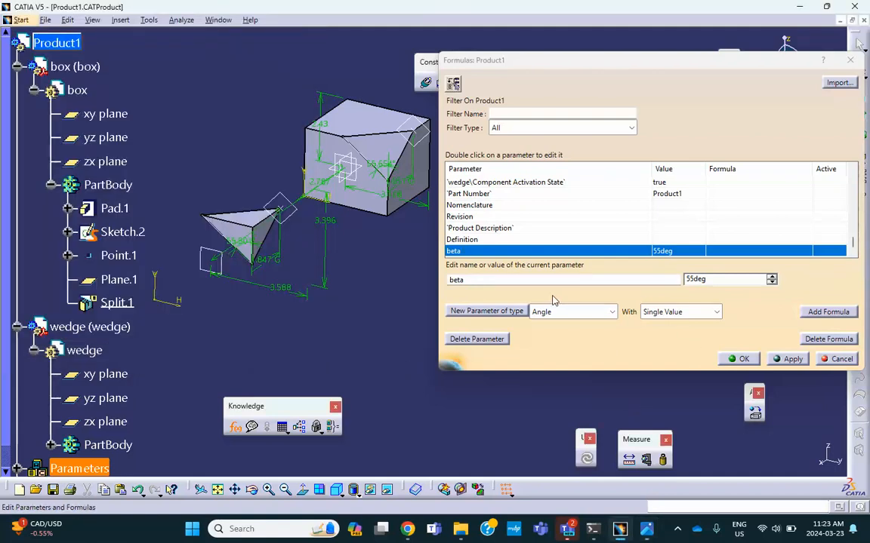
left_click(551, 312)
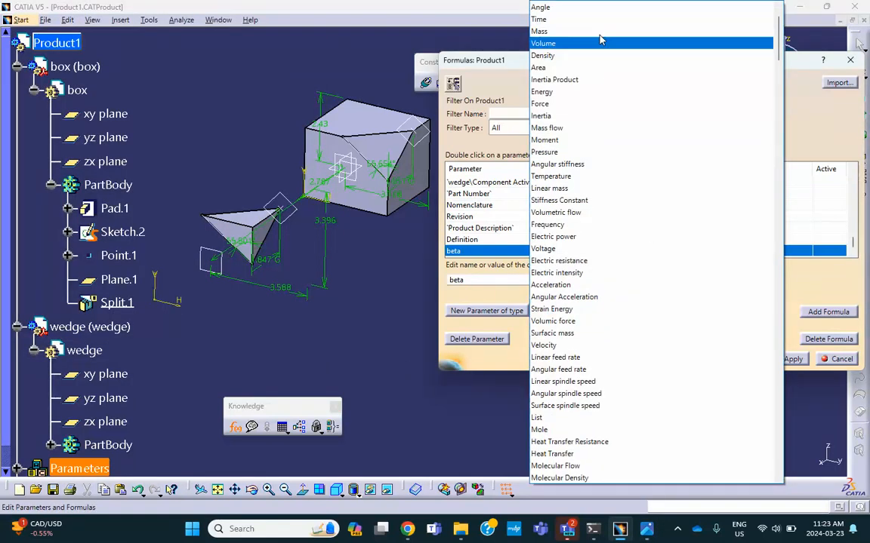
scroll(601, 28, "up", 2)
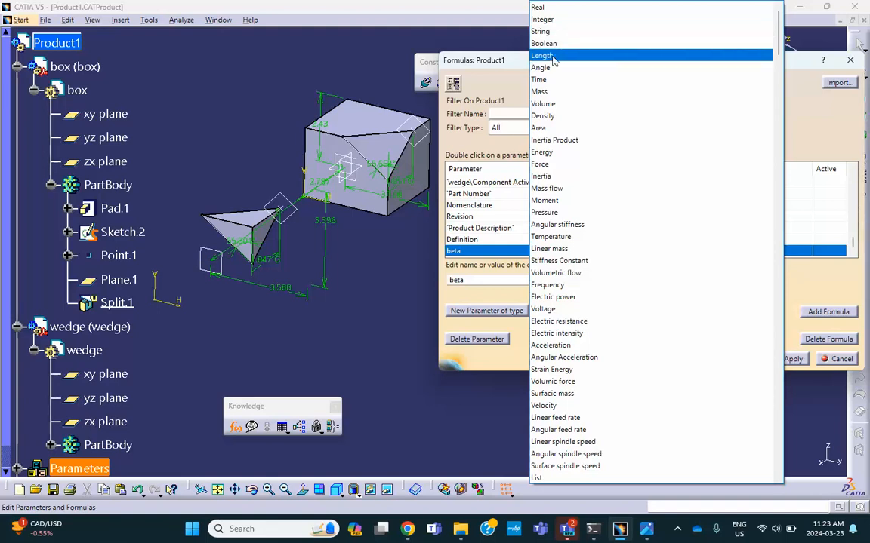
left_click(551, 55)
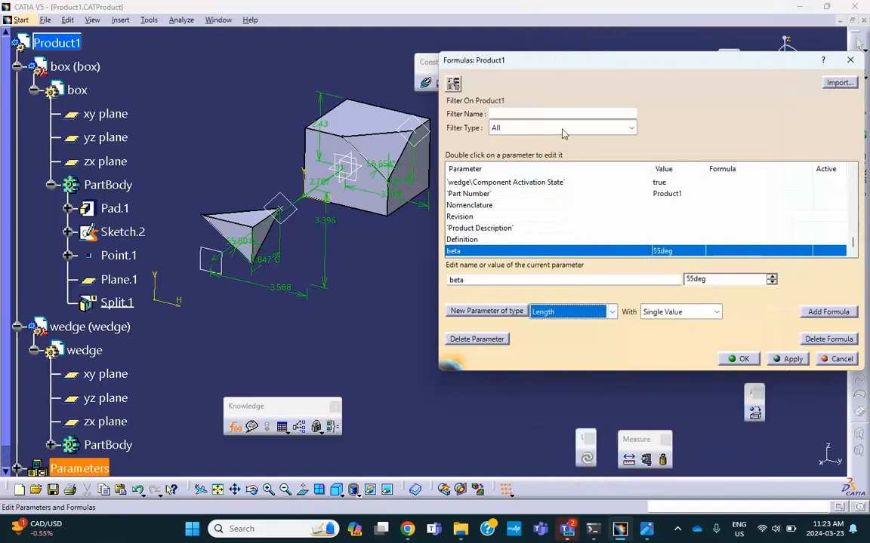
left_click(496, 312)
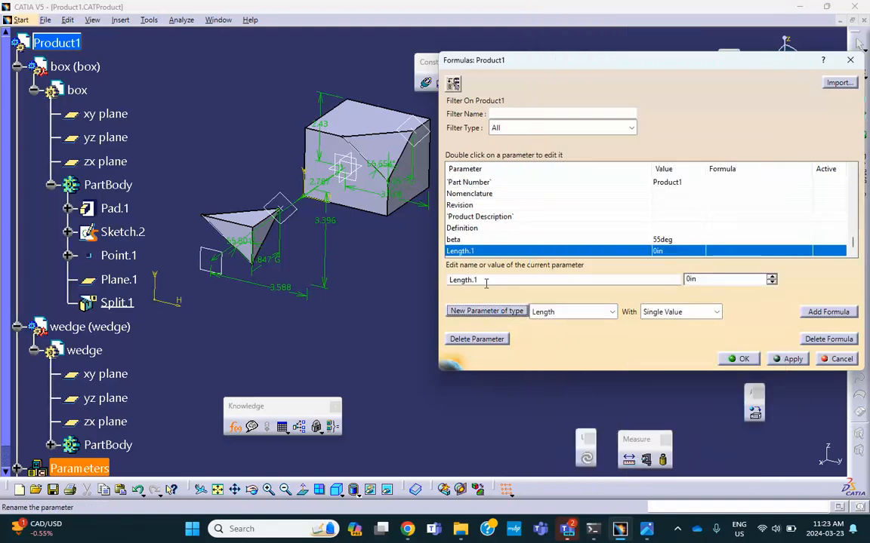
double_click(485, 278)
type("L")
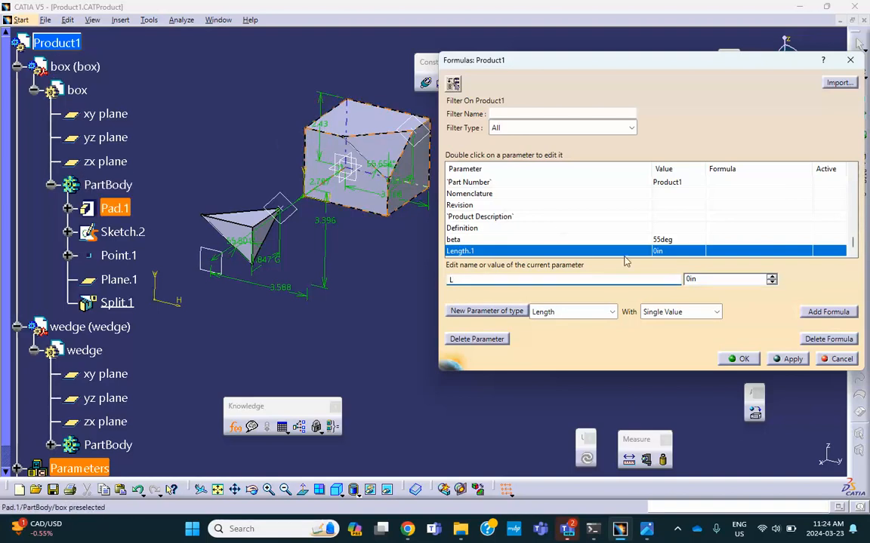
left_click(701, 281)
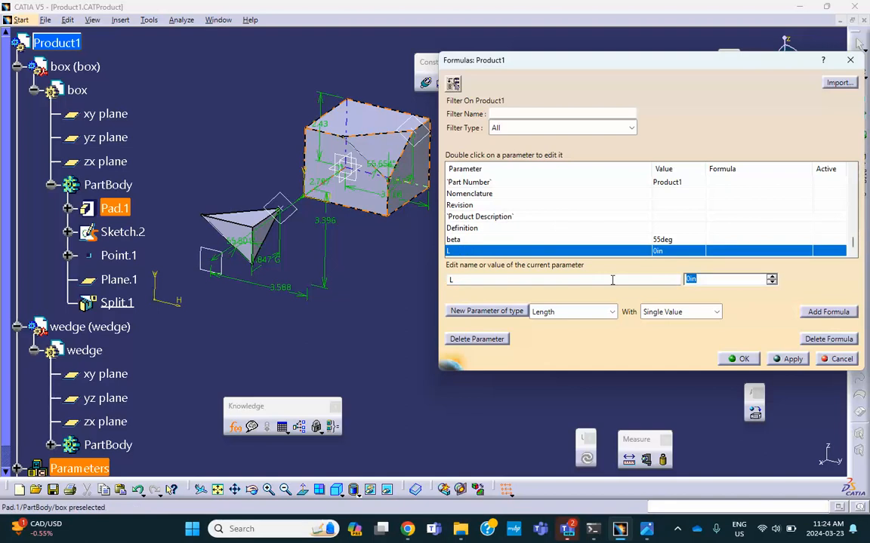
type("3")
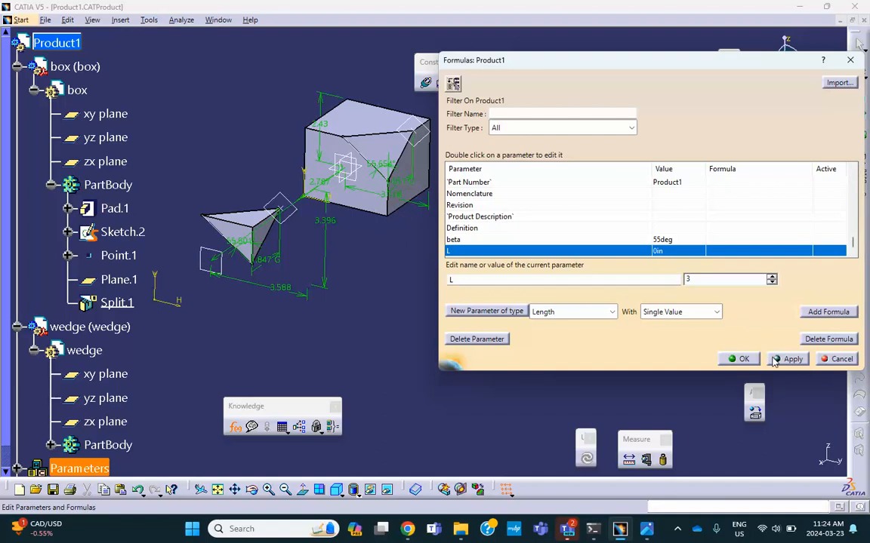
Add a Length parameter named H, check its meaning in the MT09.png image, and set it to .8 in
left_click(486, 311)
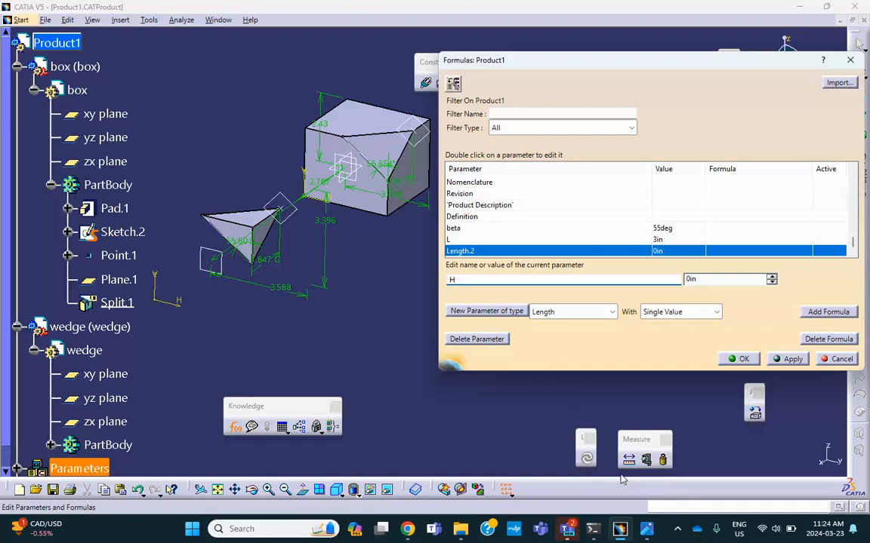
type("H")
left_click(645, 528)
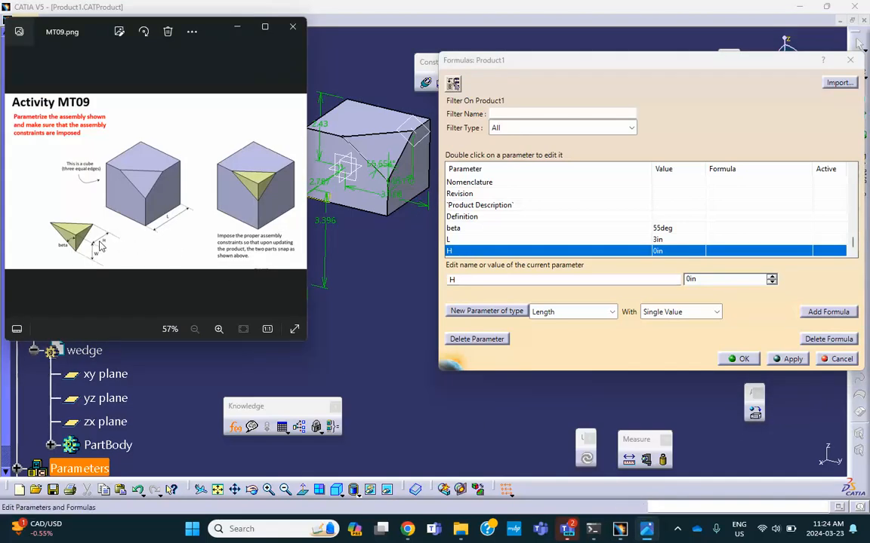
left_click(368, 8)
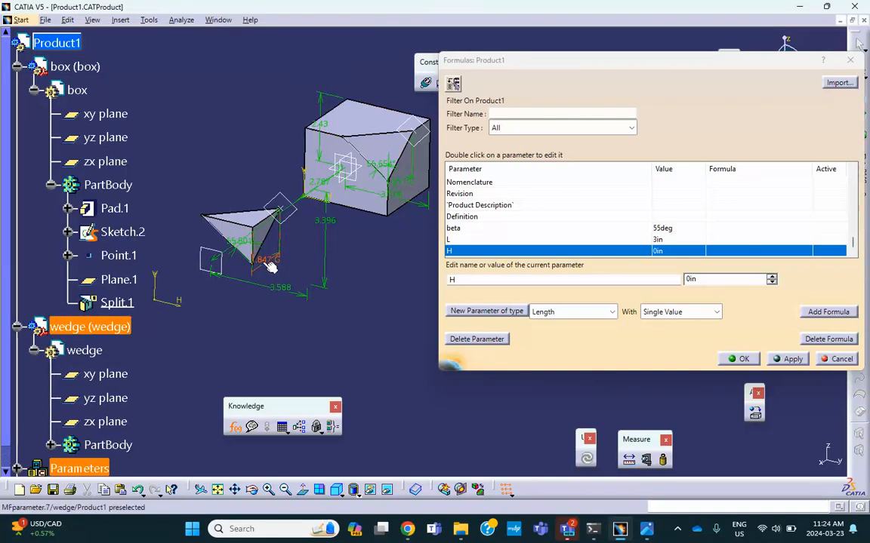
left_click(726, 281)
key("BackSpace")
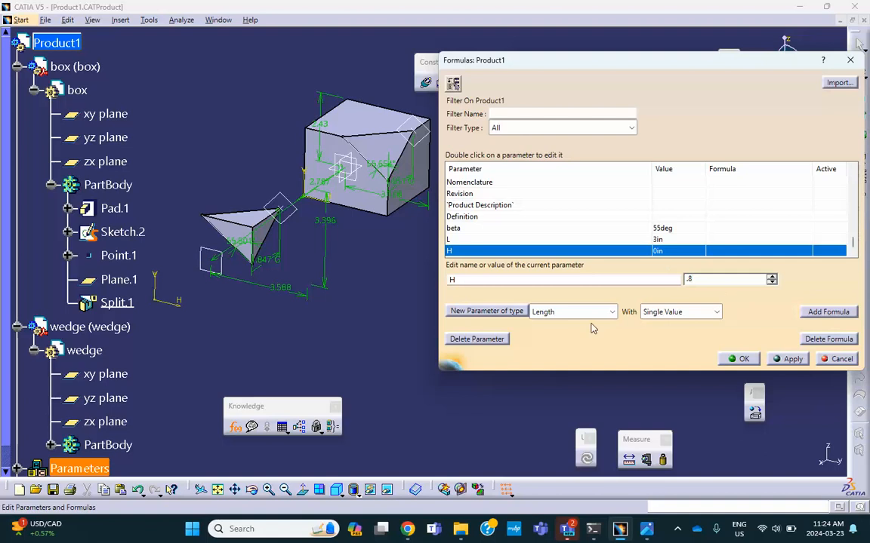
Add a single-value Length parameter named W with the value 0.9 in, and filter the parameter list to renamed parameters
key("Return")
left_click(490, 312)
left_click_drag(490, 279, 403, 286)
type("W")
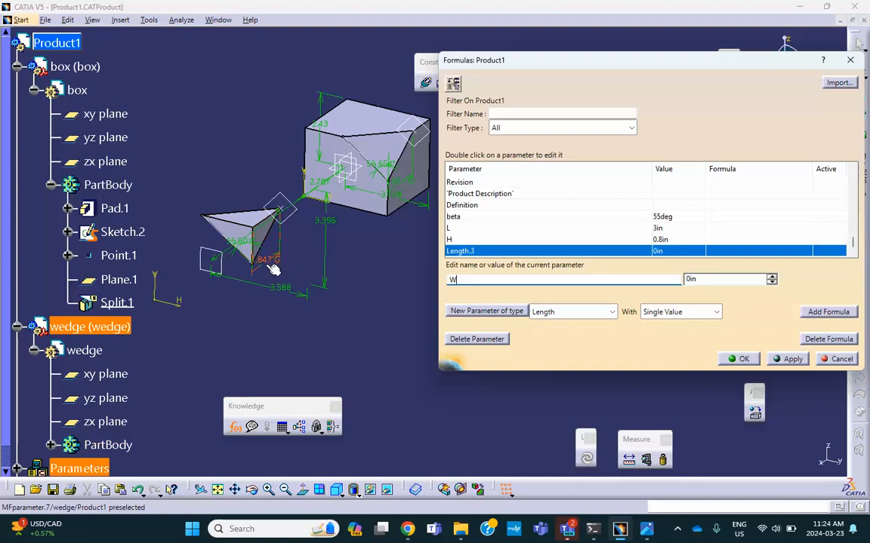
left_click(699, 279)
key("BackSpace")
left_click(785, 359)
left_click(562, 127)
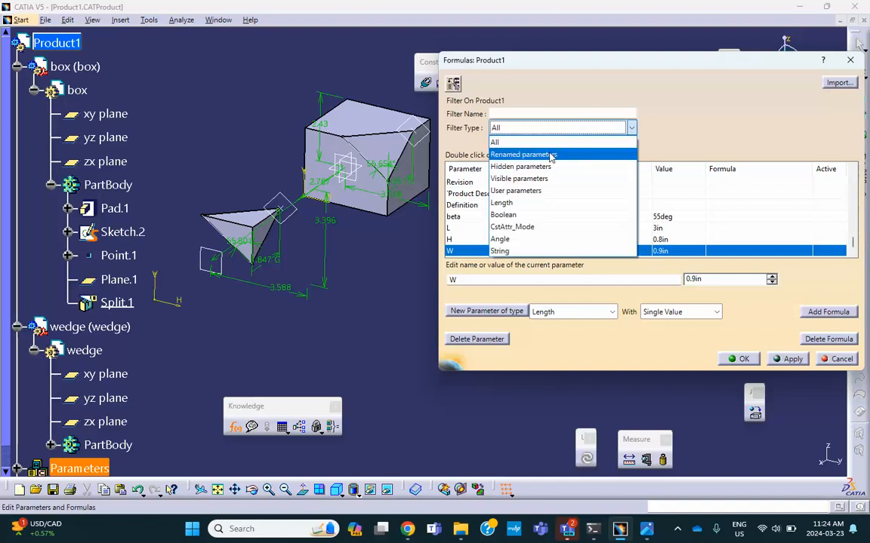
left_click(550, 156)
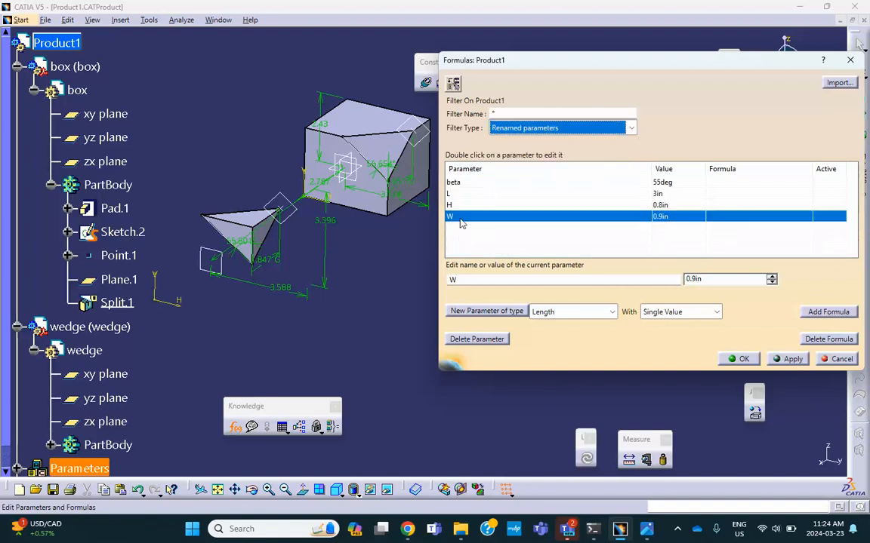
Hide the wedge's solid in the assembly
mouse_move(387, 275)
middle_mouse_down()
mouse_move(373, 264)
mouse_move(406, 268)
mouse_move(370, 242)
mouse_move(312, 227)
mouse_move(400, 280)
middle_mouse_up()
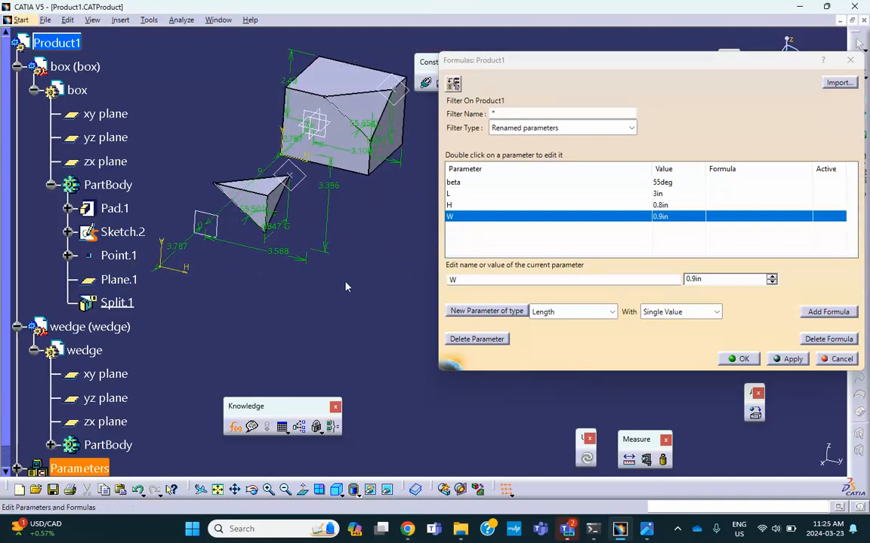
middle_click_drag(316, 281, 233, 294)
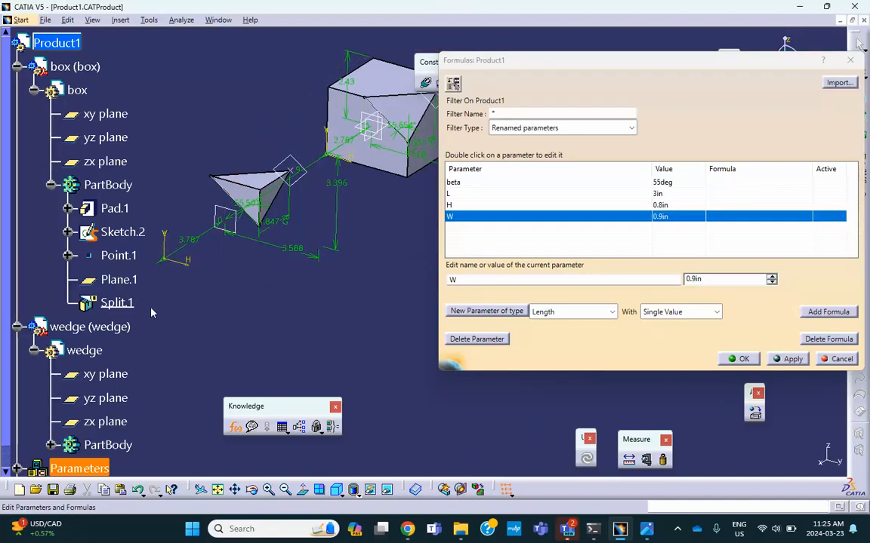
middle_click_drag(260, 242, 259, 190)
right_click(253, 193)
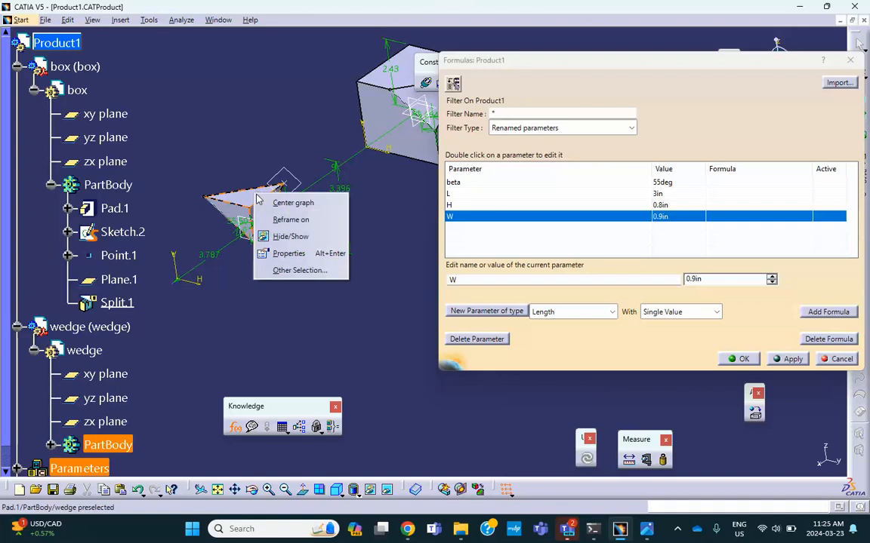
left_click(292, 237)
mouse_move(346, 216)
middle_mouse_down()
mouse_move(330, 248)
mouse_move(310, 237)
mouse_move(317, 222)
mouse_move(307, 275)
mouse_move(297, 266)
mouse_move(347, 243)
mouse_move(354, 280)
mouse_move(349, 273)
middle_mouse_up()
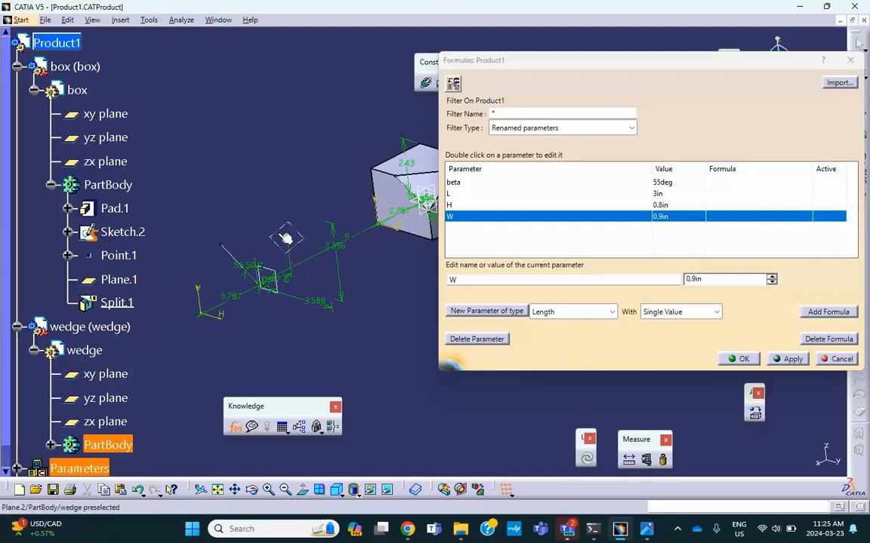
List the box part's parameters and drive its horizontal sketch dimension Length.6 with the formula L
left_click(77, 90)
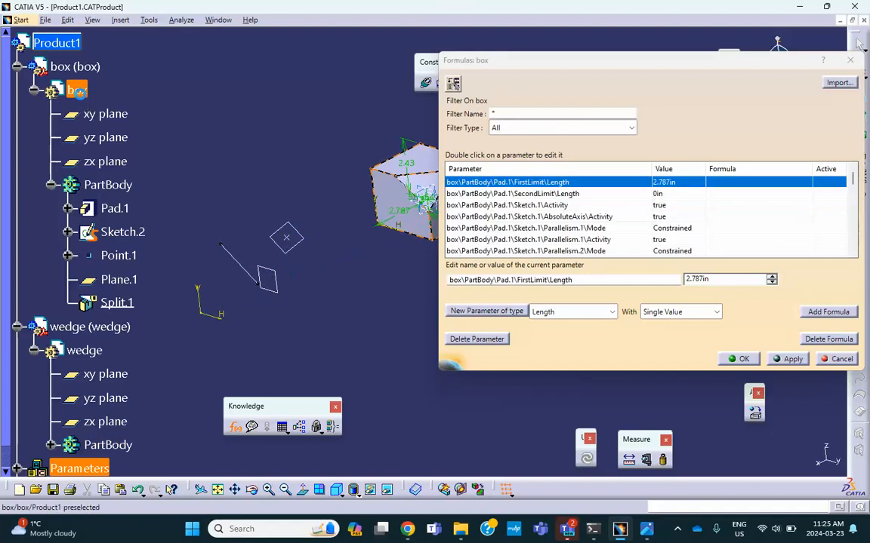
middle_click_drag(252, 120, 370, 257)
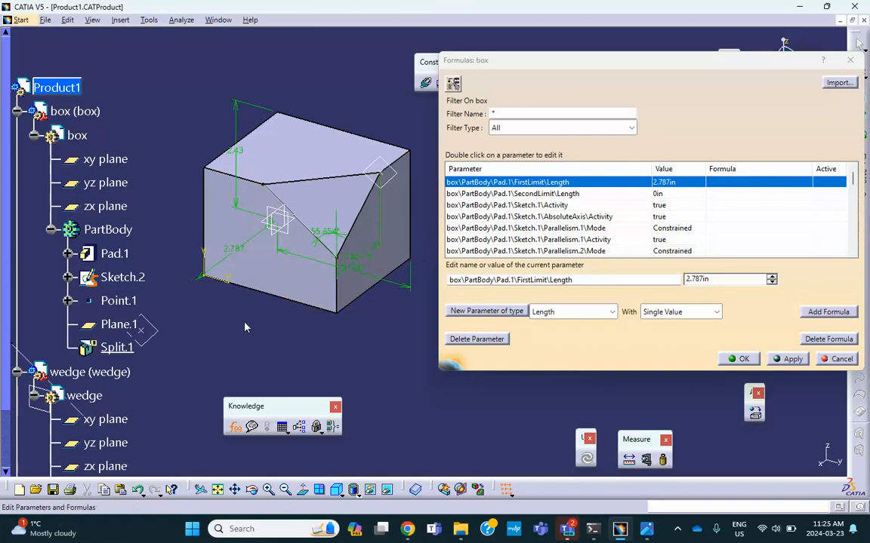
left_click(395, 289)
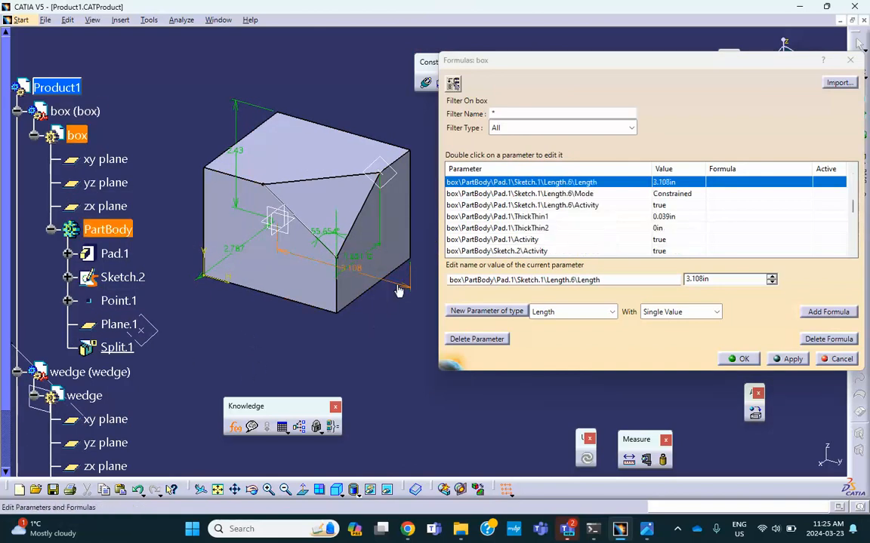
left_click(811, 311)
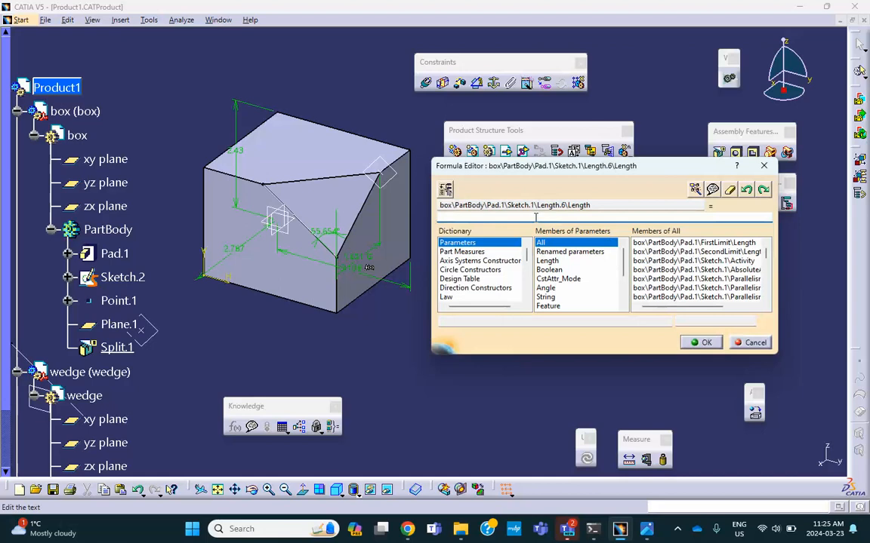
scroll(98, 285, "down", 5)
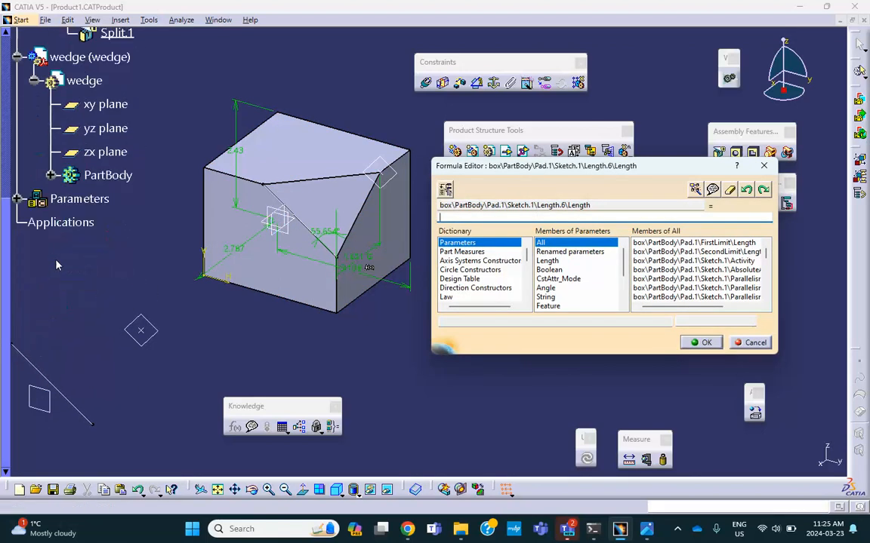
left_click(16, 199)
left_click(81, 246)
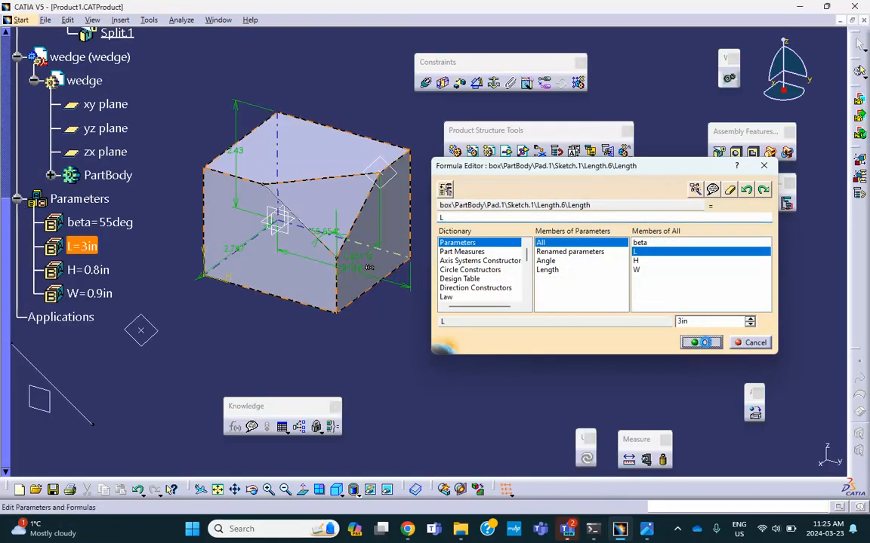
left_click(706, 342)
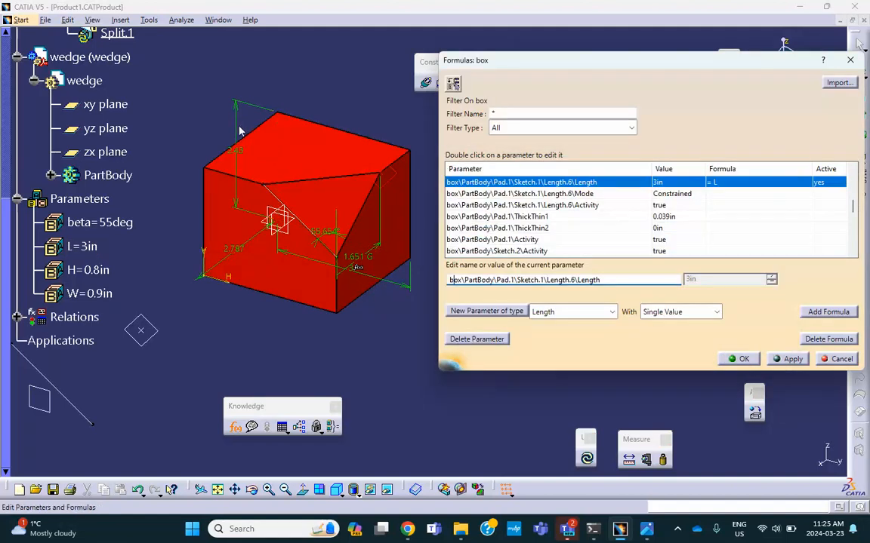
Drive the box's vertical sketch dimension Length.5 and the first limit length of Pad.1 with the formula L
left_click(241, 132)
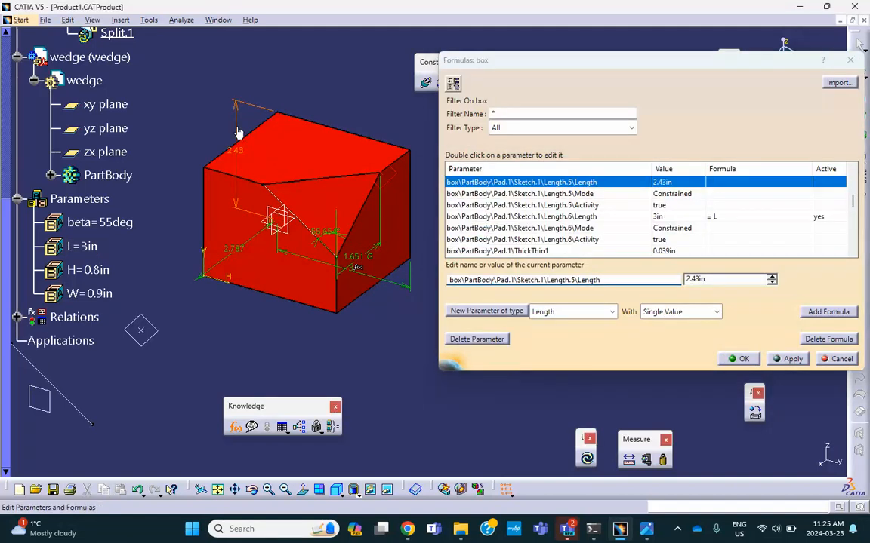
left_click(819, 317)
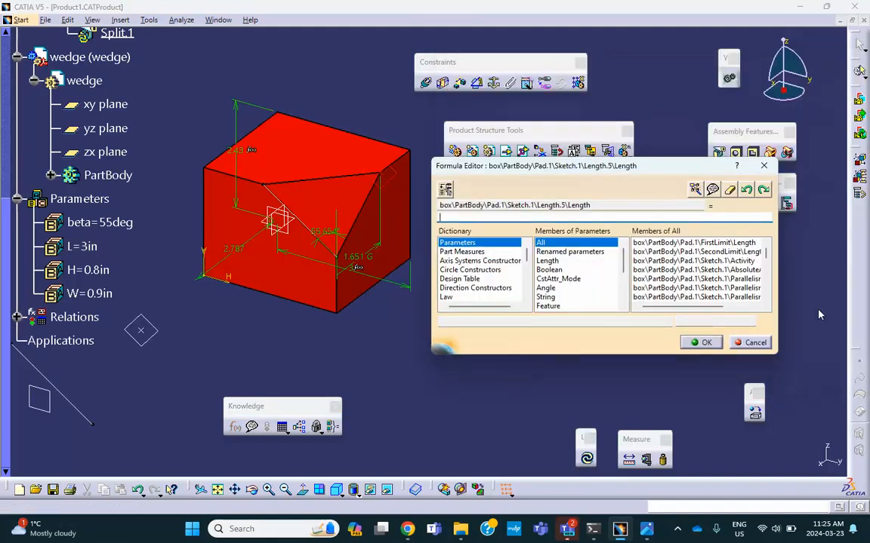
left_click(81, 246)
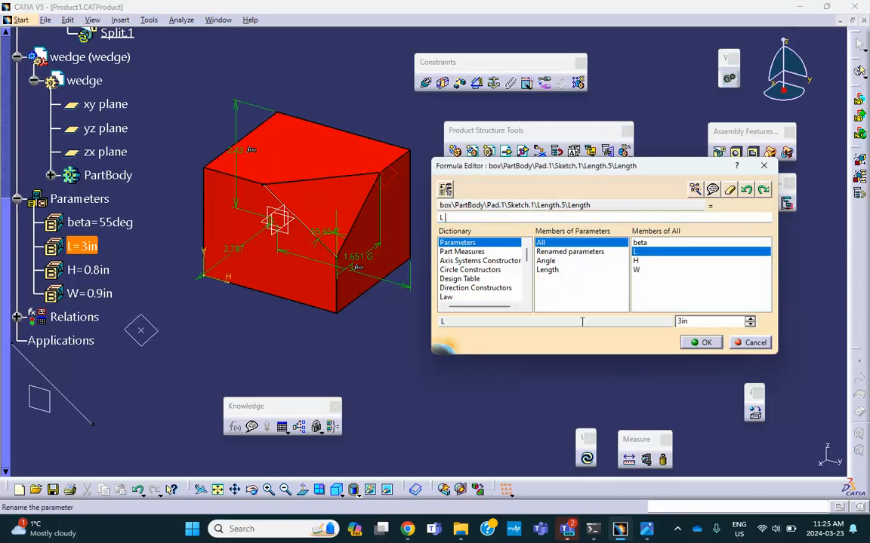
left_click(696, 348)
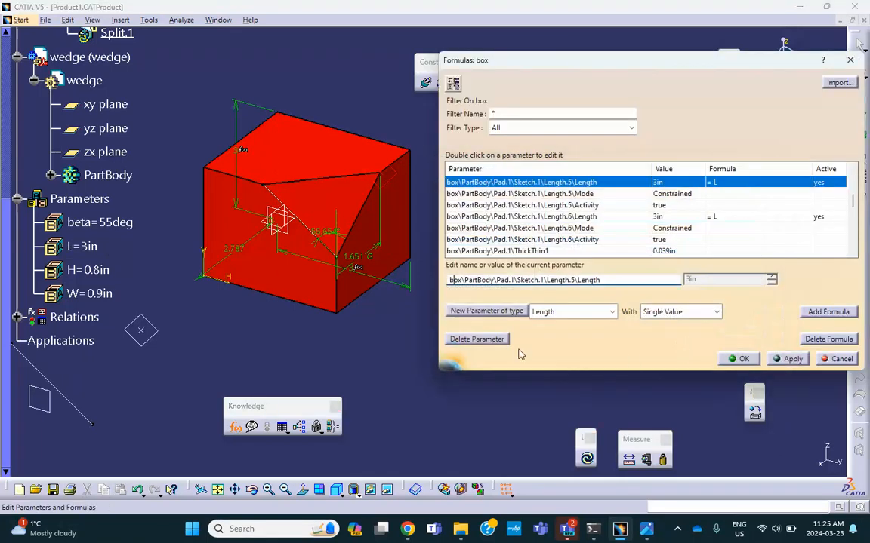
left_click(240, 252)
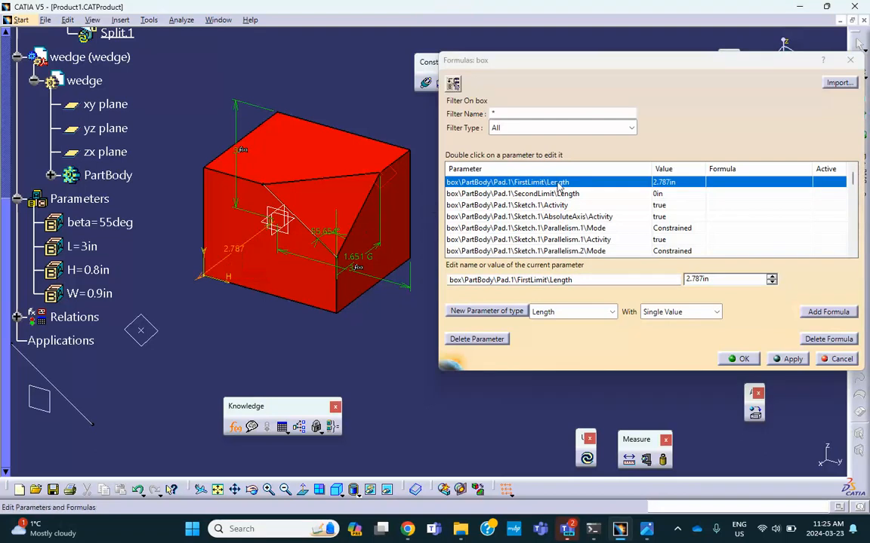
left_click(828, 311)
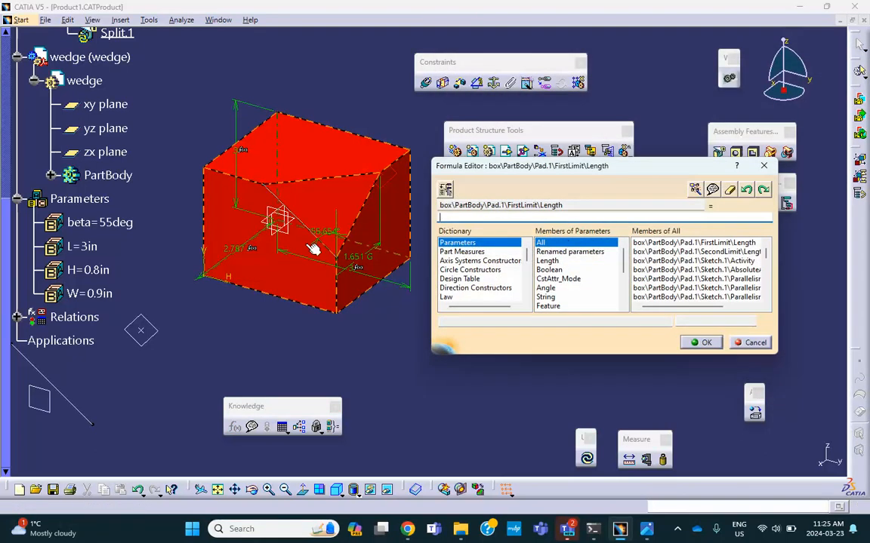
left_click(82, 246)
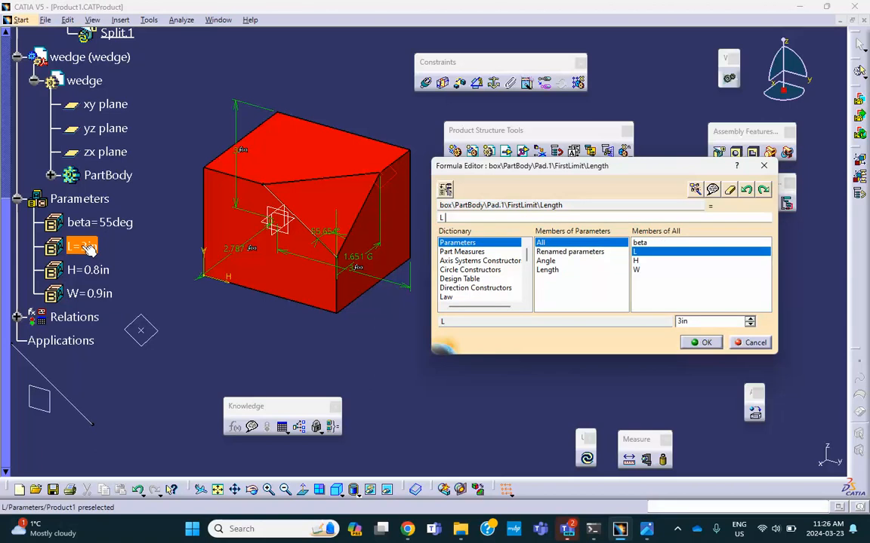
left_click(700, 343)
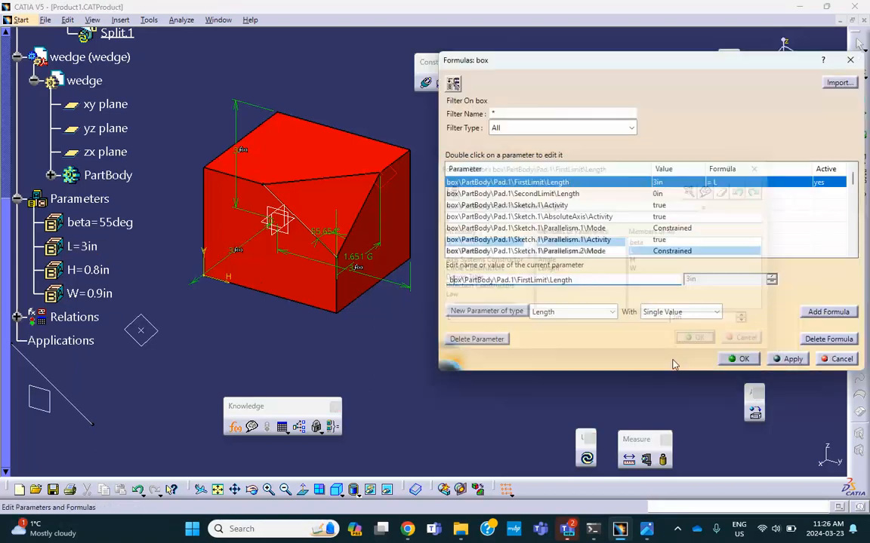
Consult the MT09.png reference image and drive the length of the box's Point.1 with the formula H
left_click(368, 259)
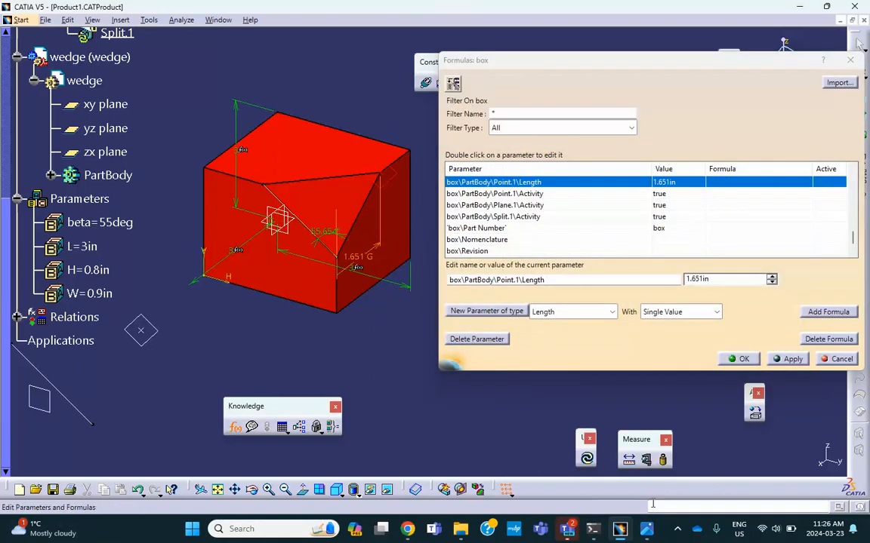
left_click(646, 528)
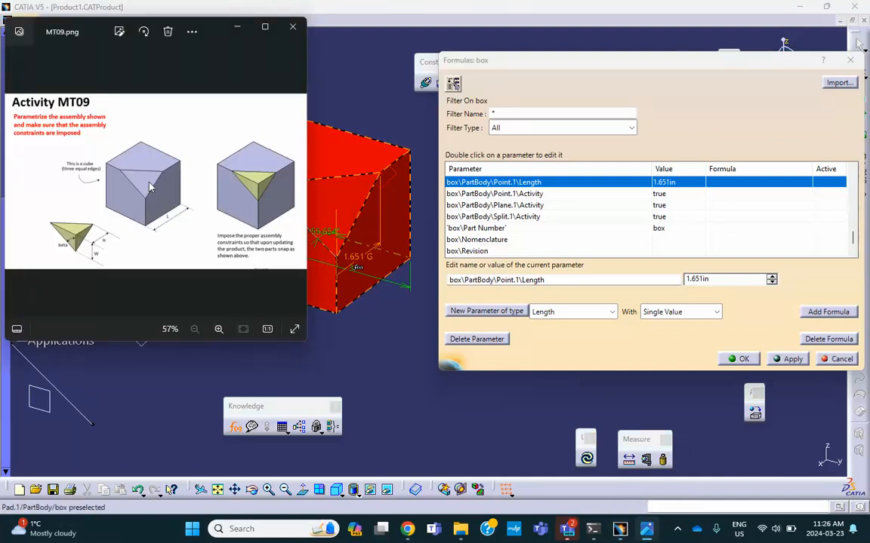
left_click(329, 31)
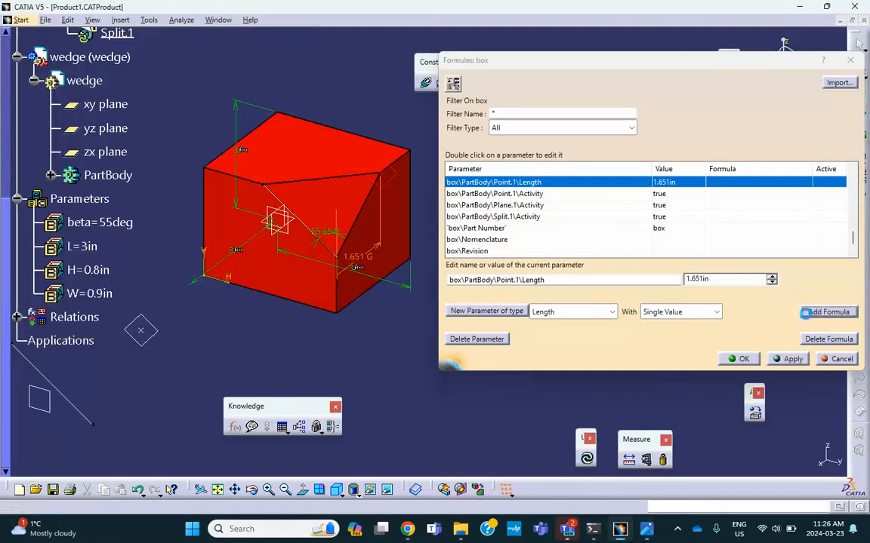
left_click(823, 311)
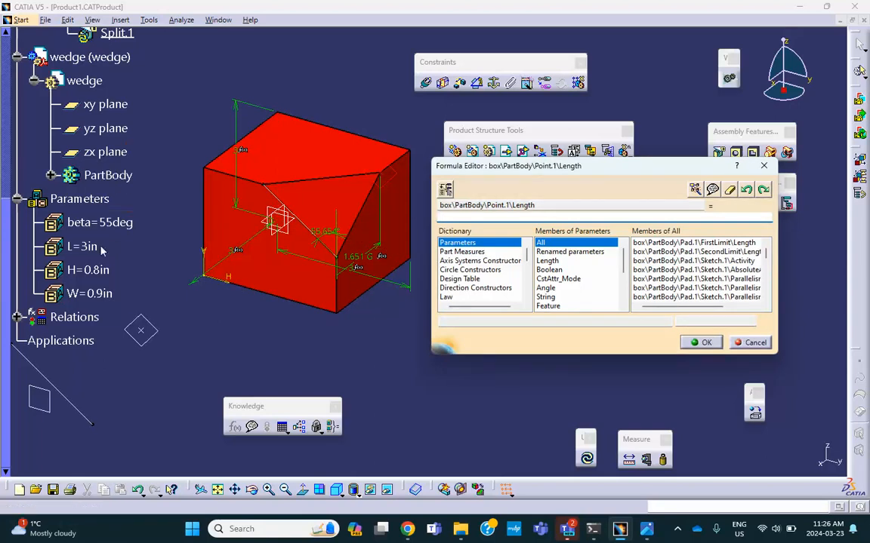
left_click(89, 269)
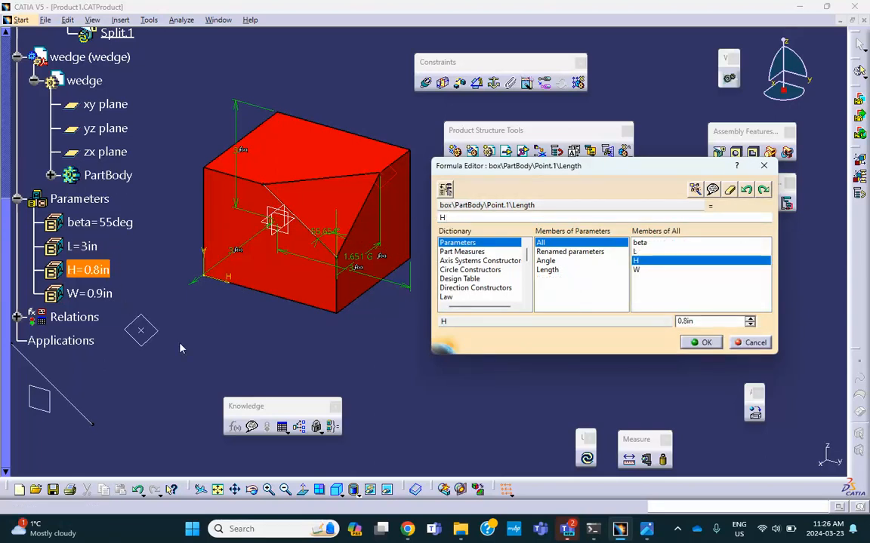
left_click(702, 343)
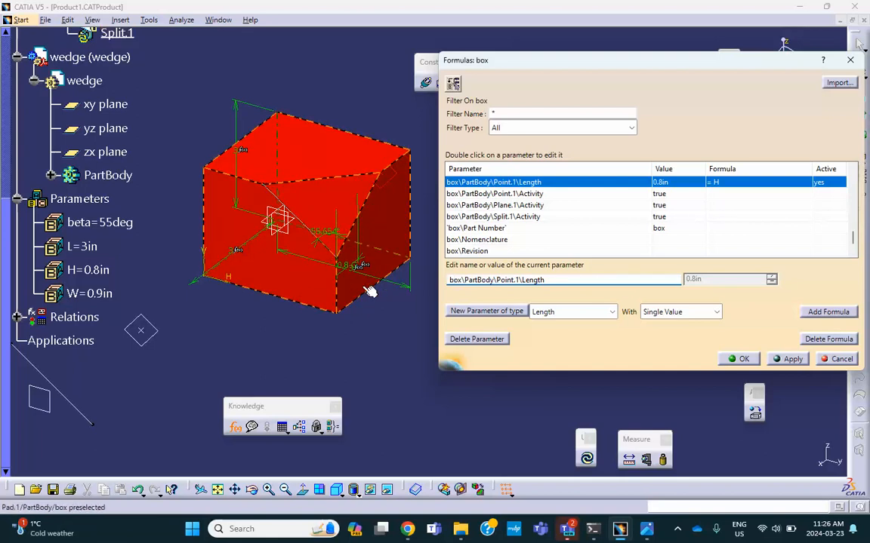
Drive the angle dimension in the box's Sketch.2 with the formula beta
mouse_move(359, 345)
middle_mouse_down()
mouse_move(332, 341)
mouse_move(326, 329)
mouse_move(333, 348)
mouse_move(343, 344)
middle_mouse_up()
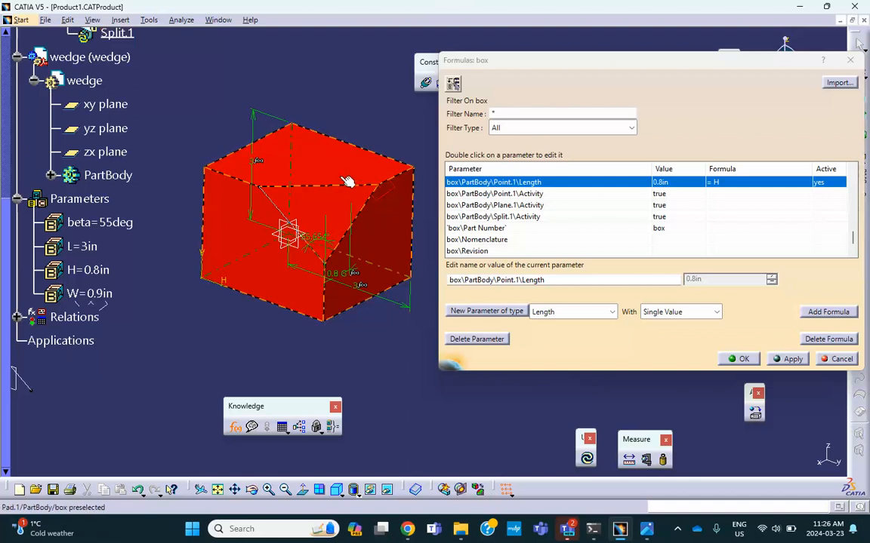
left_click(319, 243)
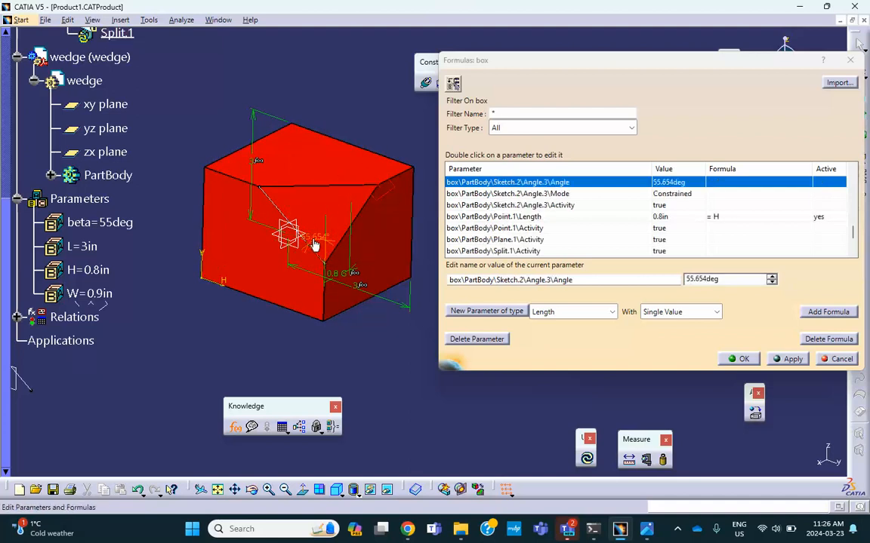
left_click(828, 312)
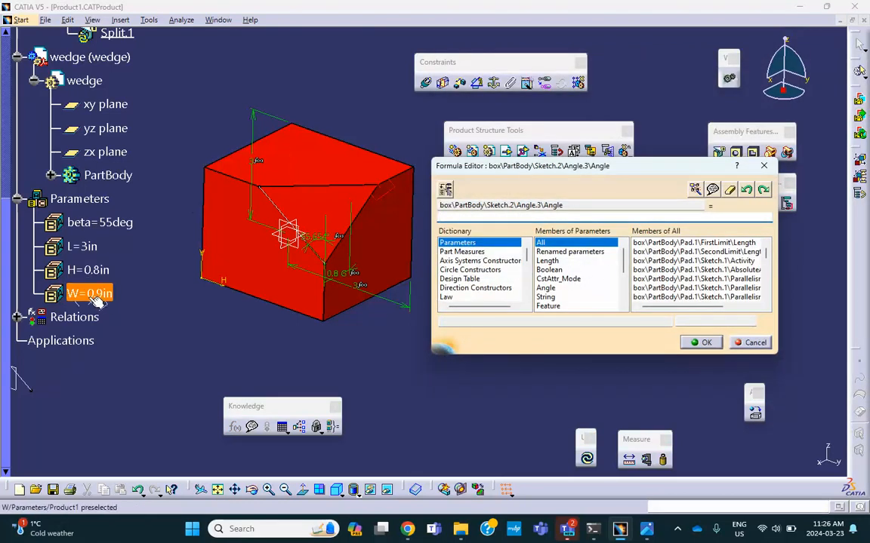
left_click(98, 222)
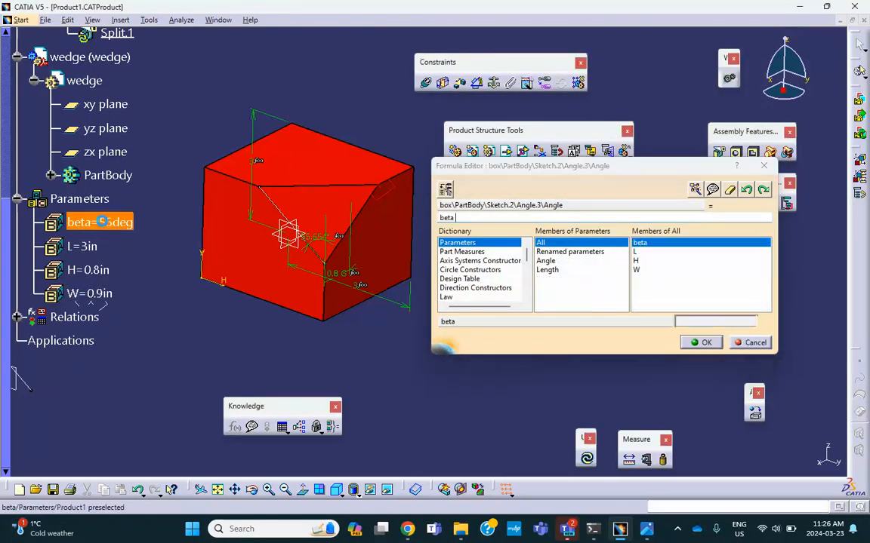
left_click(714, 344)
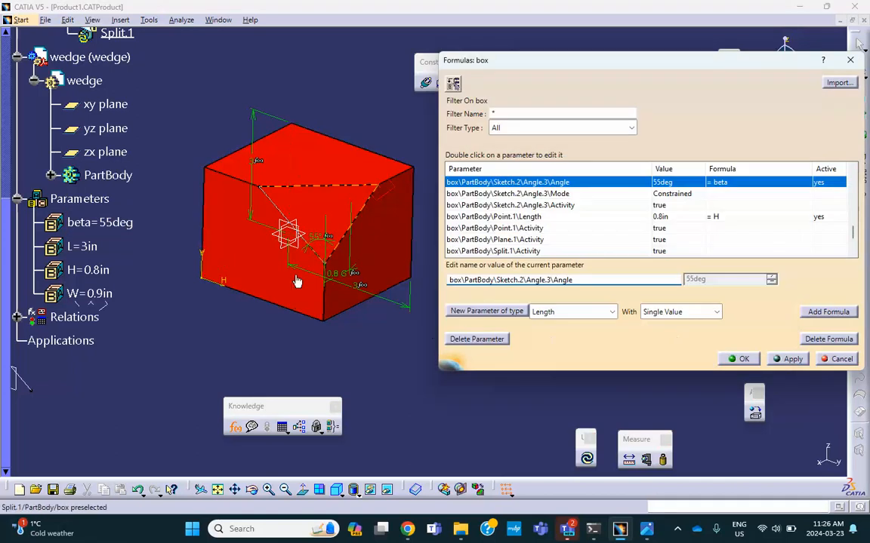
Expand the wedge's PartBody and show its hidden Split.1 body in the assembly
left_click(288, 204)
middle_click_drag(261, 270, 336, 214)
scroll(153, 197, "up", 3)
scroll(107, 167, "up", 2)
scroll(110, 189, "down", 5)
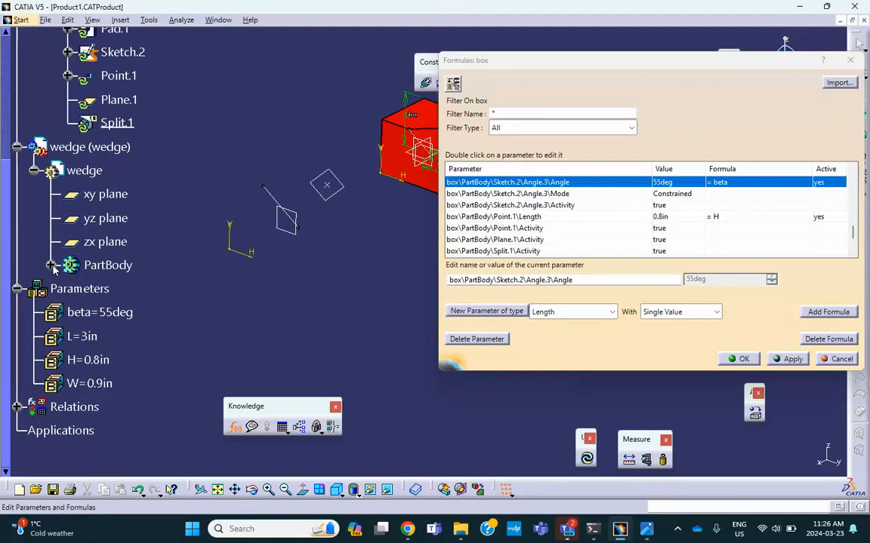
left_click(51, 265)
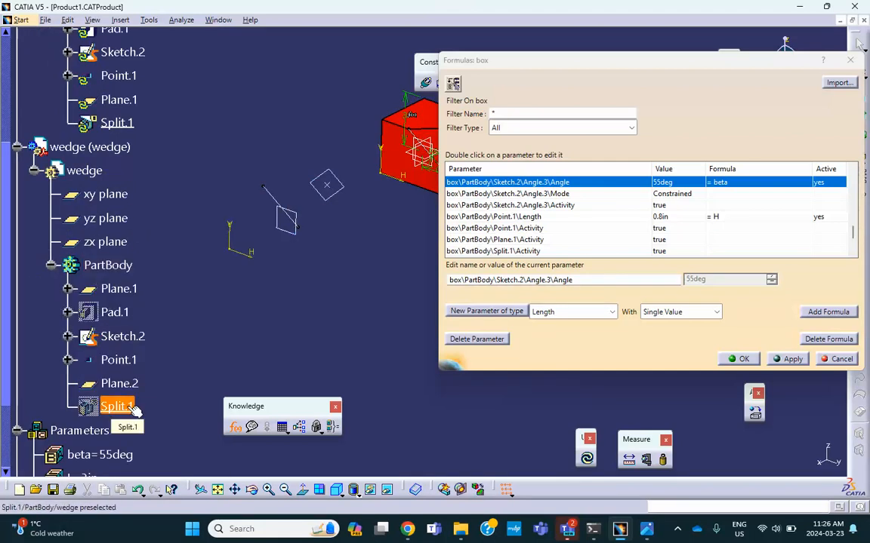
right_click(134, 409)
left_click(172, 449)
middle_click_drag(317, 293, 313, 320)
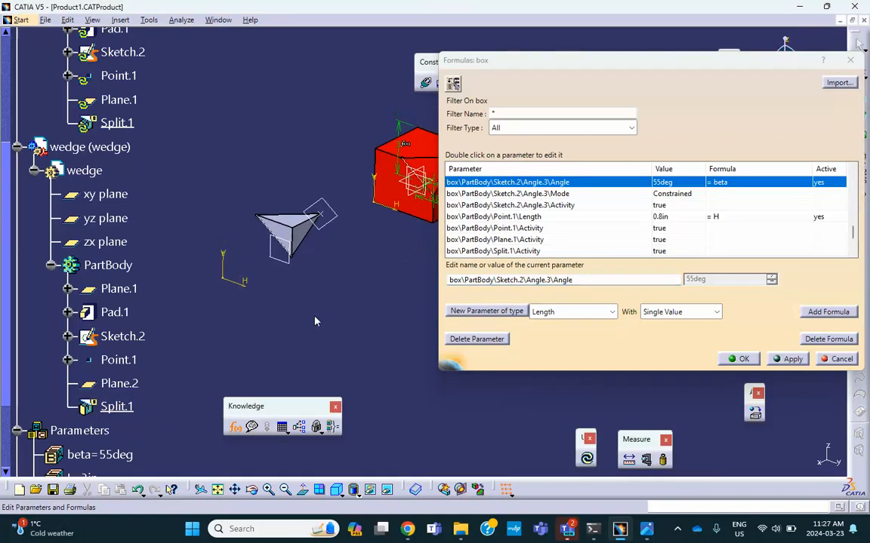
List the wedge part's parameters, consult the reference image and drive the length of the wedge's Point.1 with the formula H
left_click(114, 148)
middle_click_drag(222, 177, 366, 160)
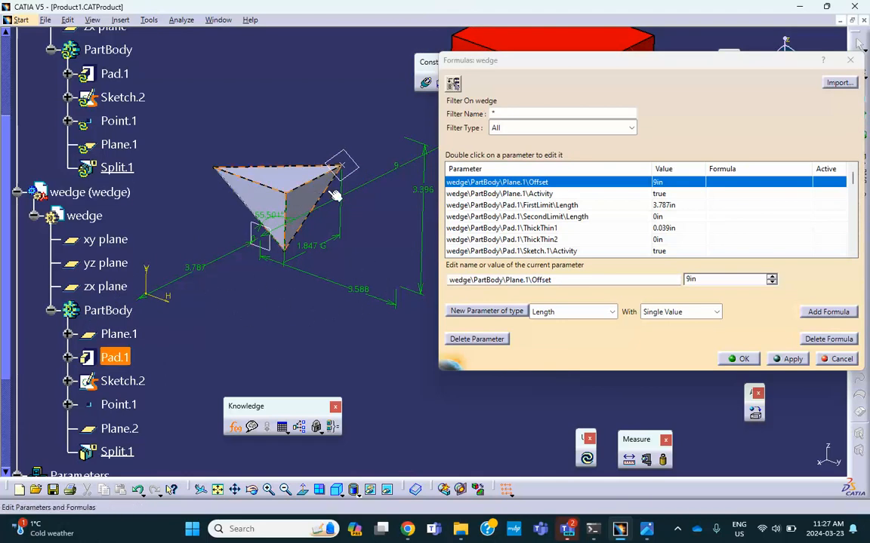
left_click(321, 250)
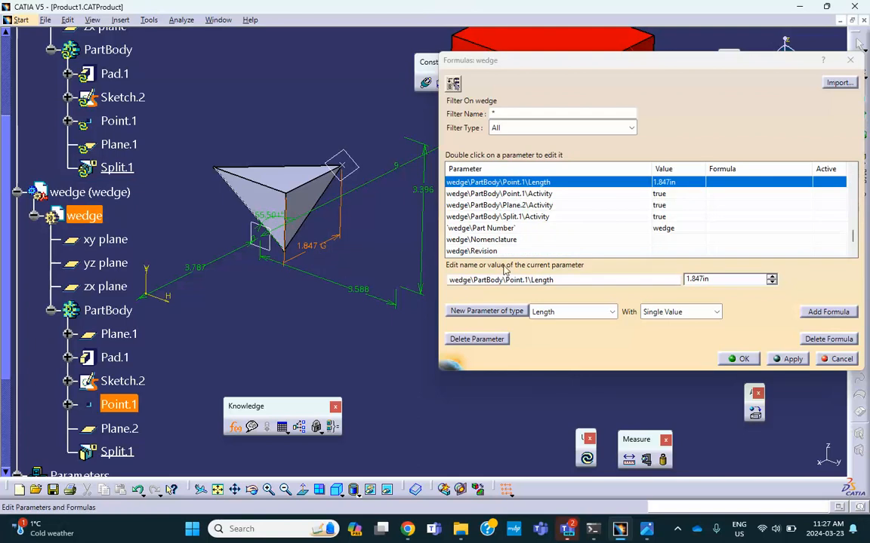
left_click(828, 312)
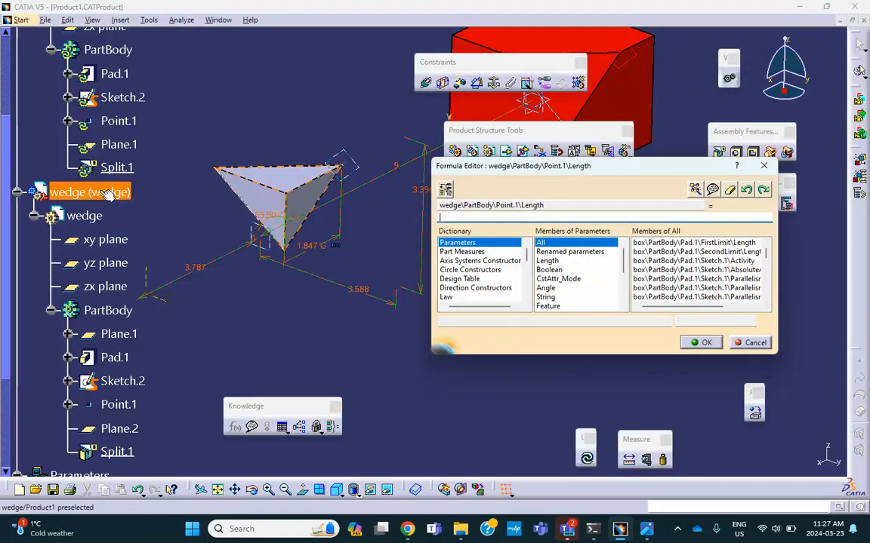
left_click(645, 531)
left_click(645, 530)
scroll(100, 362, "down", 2)
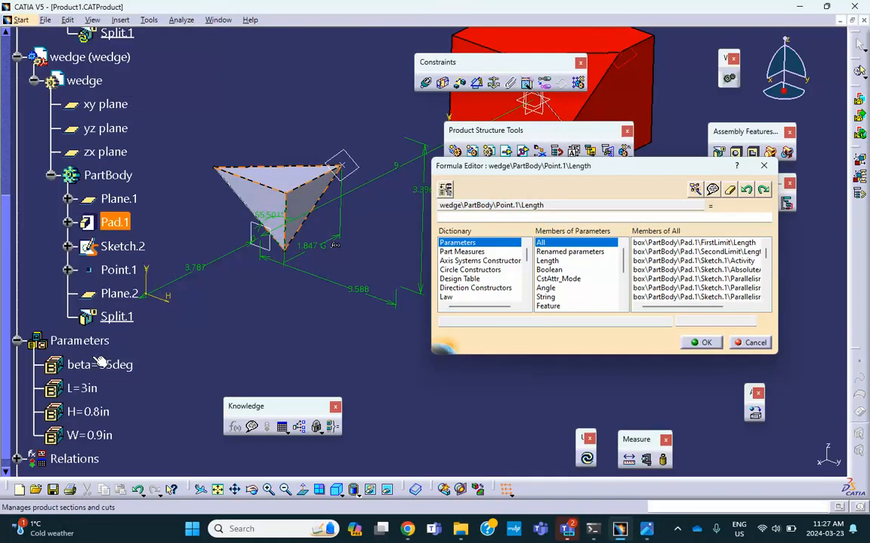
scroll(100, 362, "down", 2)
left_click(94, 366)
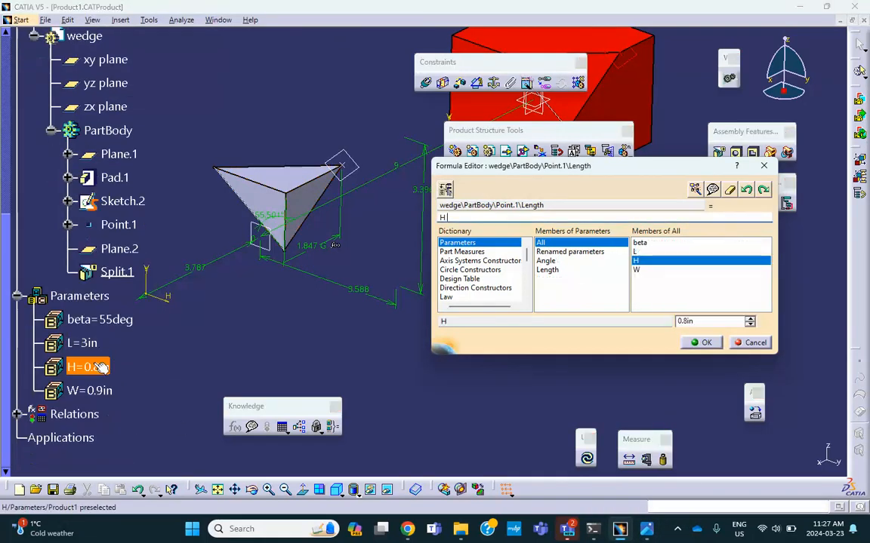
left_click(705, 344)
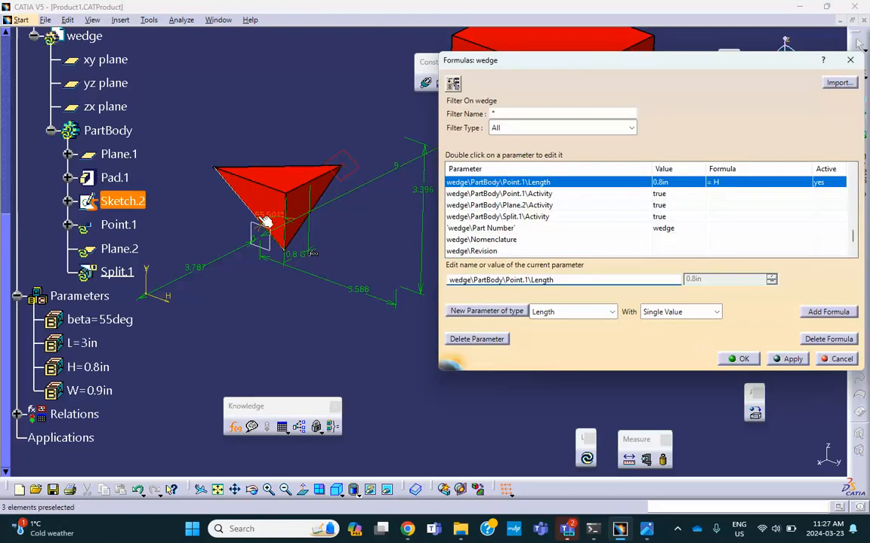
Drive the angle dimension Angle.3 in the wedge's Sketch.2 with the formula beta
left_click(278, 220)
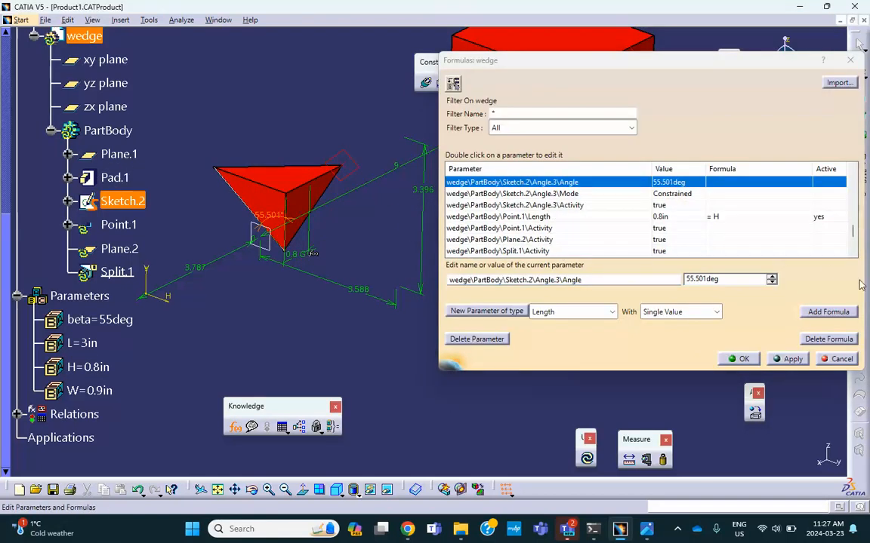
left_click(827, 311)
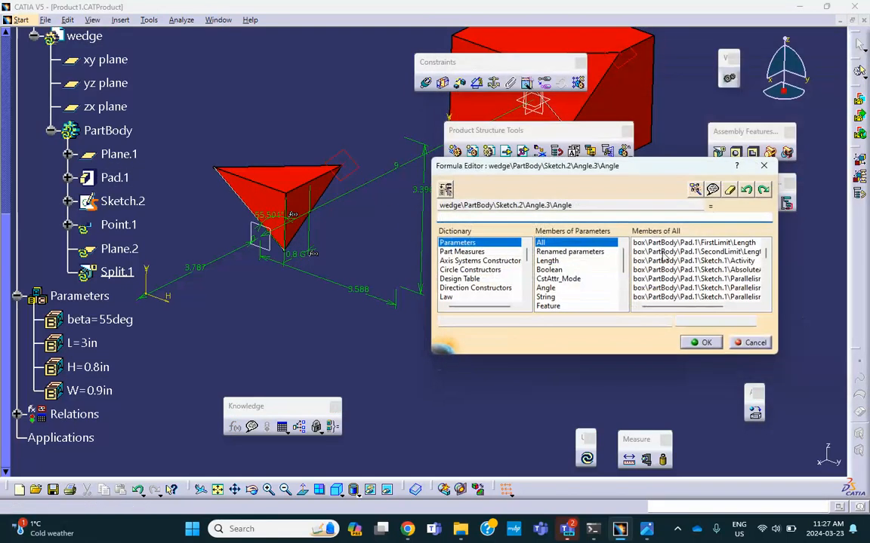
left_click(100, 319)
left_click(715, 343)
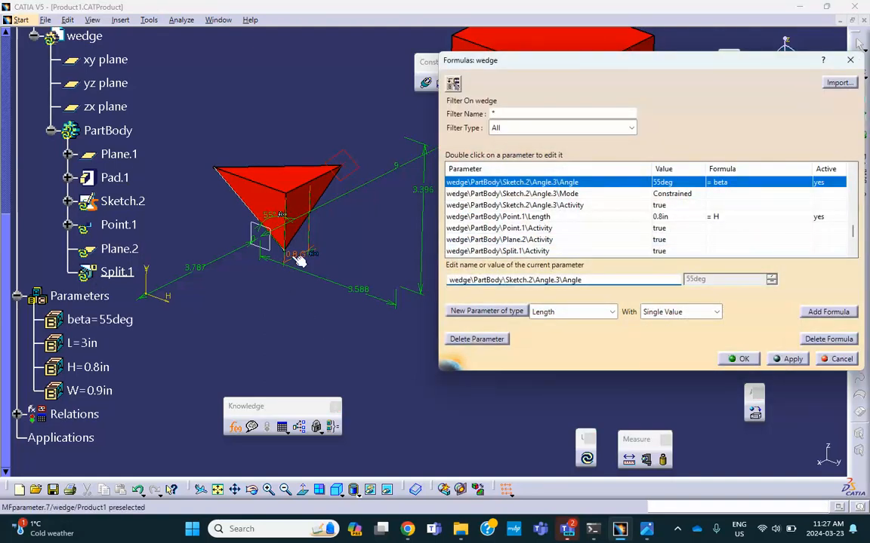
Accept the wedge's parameter formulas and update the whole assembly
mouse_move(355, 250)
middle_mouse_down()
mouse_move(334, 189)
mouse_move(300, 243)
mouse_move(262, 222)
mouse_move(244, 196)
mouse_move(282, 223)
middle_mouse_up()
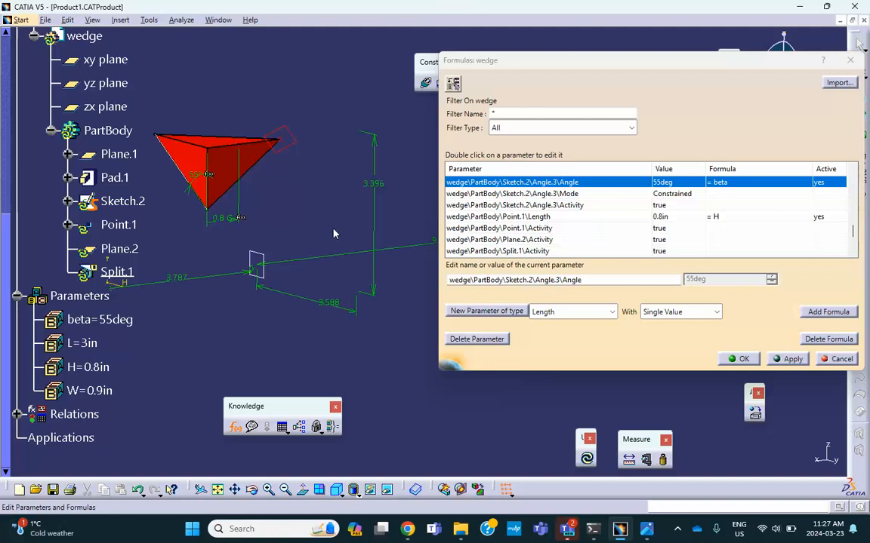
scroll(318, 207, "up", 1)
middle_click_drag(318, 207, 351, 215)
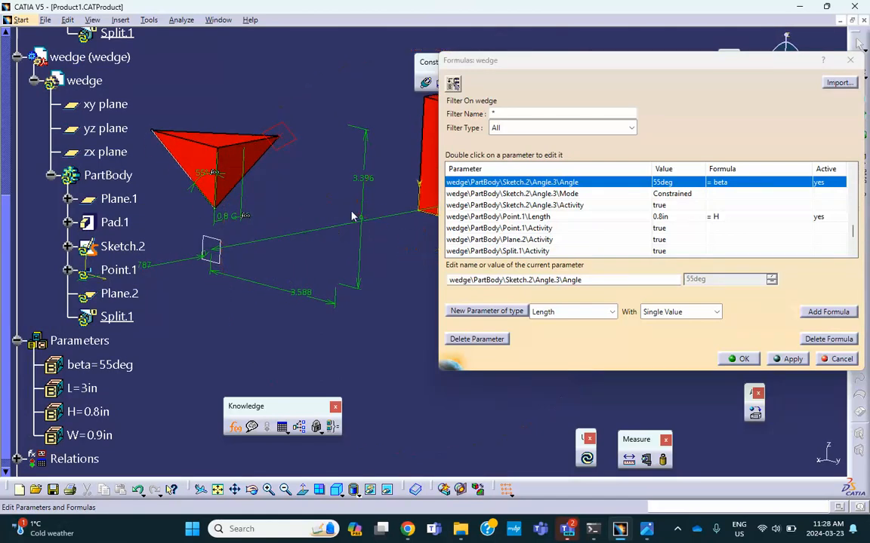
scroll(319, 202, "down", 1)
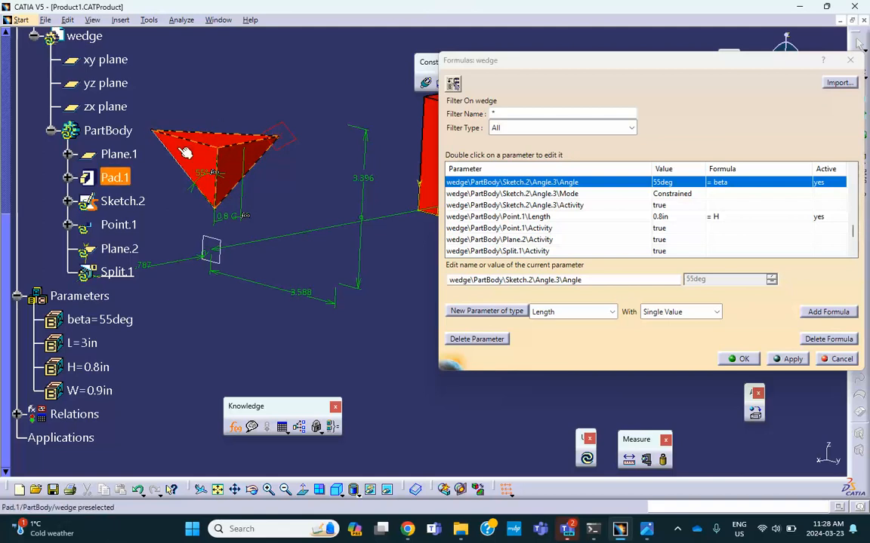
left_click(736, 359)
middle_click_drag(335, 285, 335, 295)
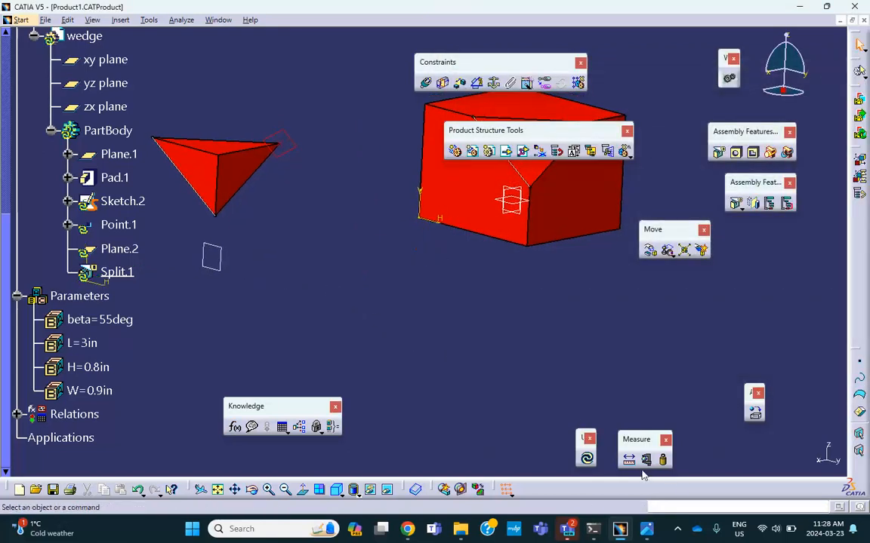
left_click(587, 459)
middle_click_drag(372, 287, 458, 411)
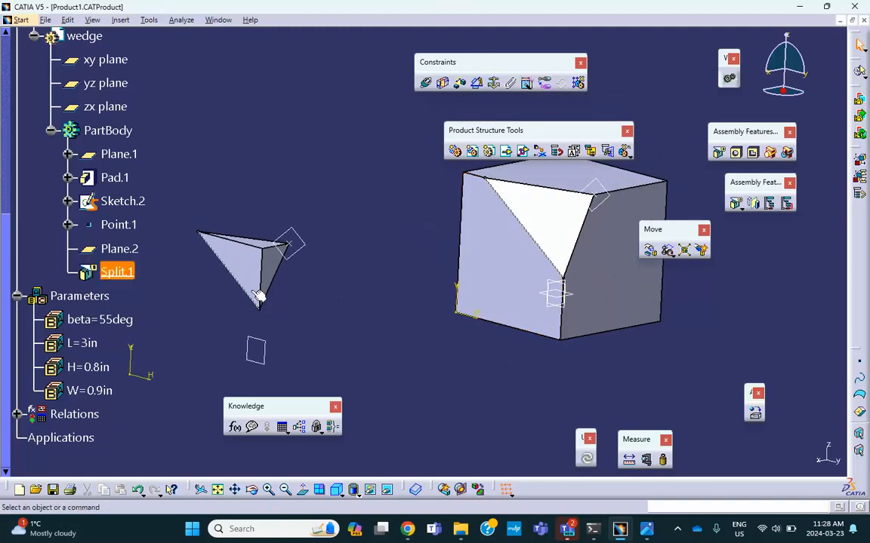
Edit the wedge's Sketch.2, dimension the vertical distance from the slanted line's lower endpoint to the block's top edge, and exit the sketch
mouse_move(393, 234)
middle_mouse_down()
mouse_move(400, 226)
mouse_move(385, 233)
middle_mouse_up()
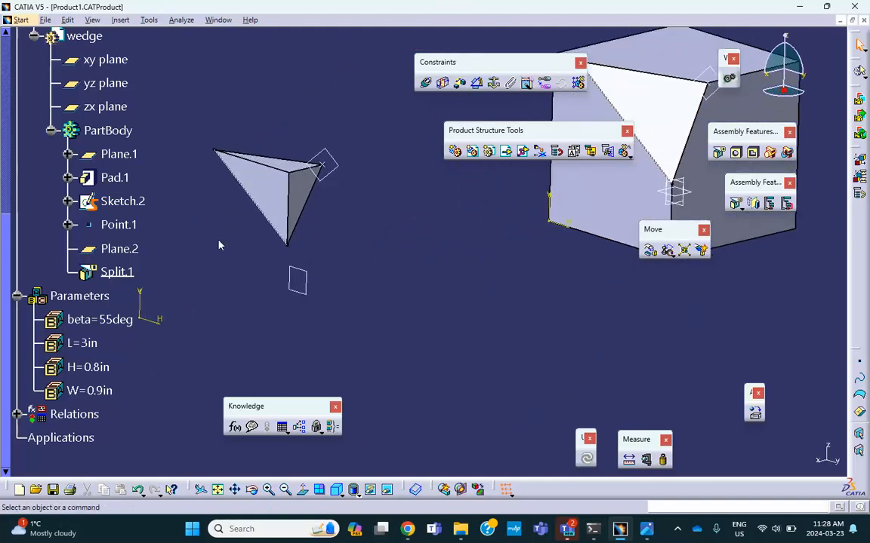
scroll(220, 243, "up", 3)
scroll(210, 260, "down", 3)
scroll(149, 271, "down", 3)
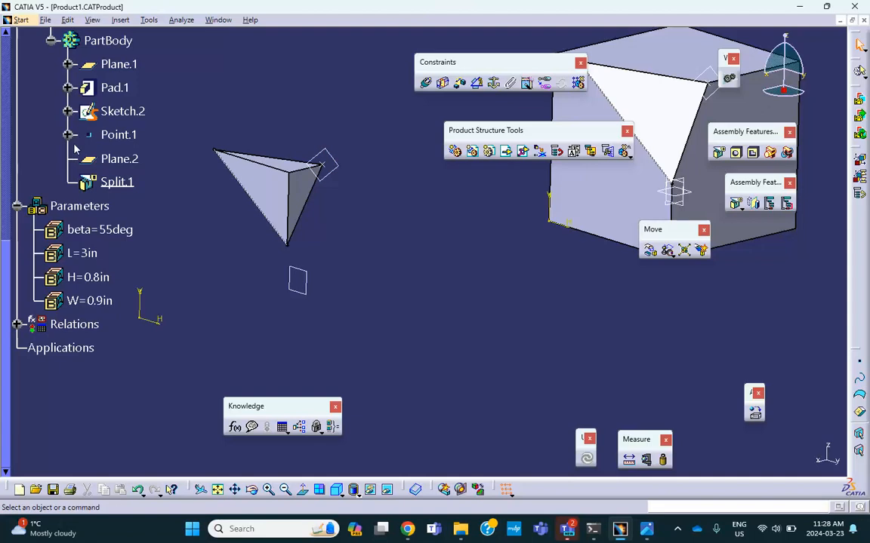
double_click(97, 115)
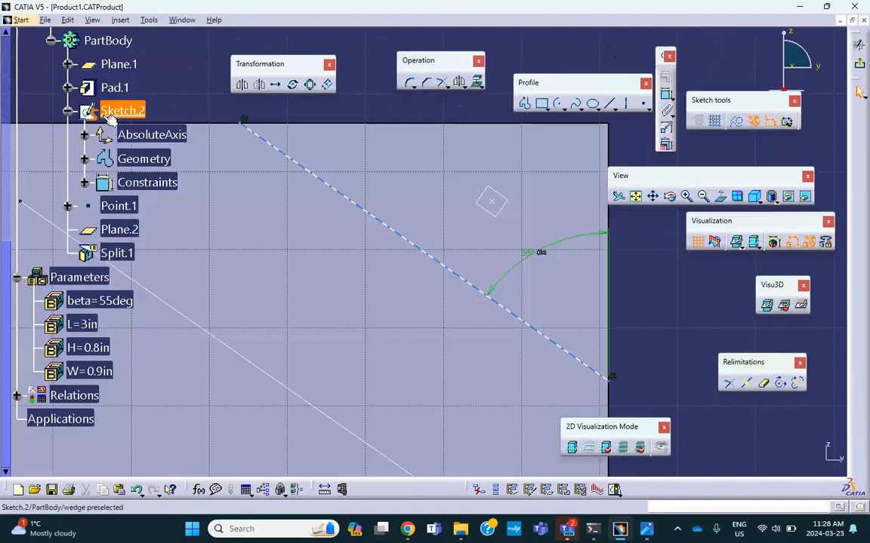
mouse_move(278, 215)
middle_mouse_down()
mouse_move(148, 243)
mouse_move(254, 222)
middle_mouse_up()
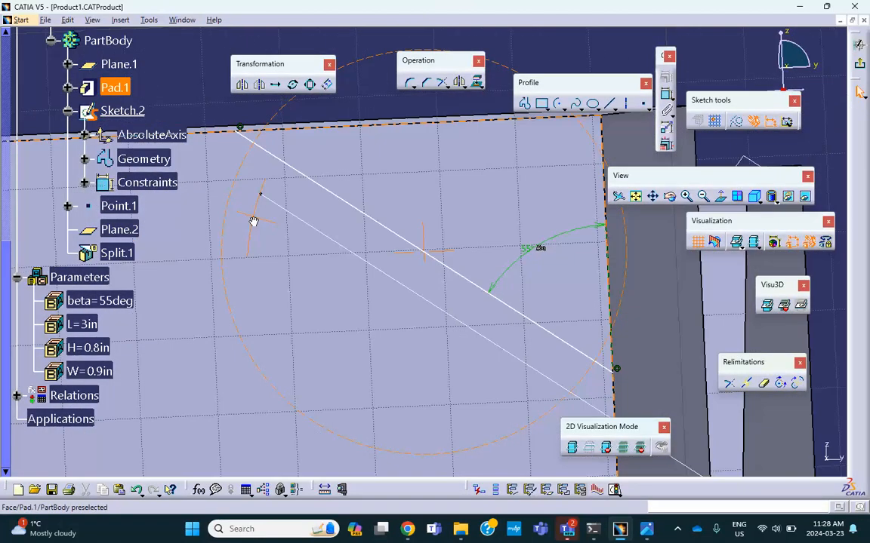
middle_click_drag(319, 226, 218, 254)
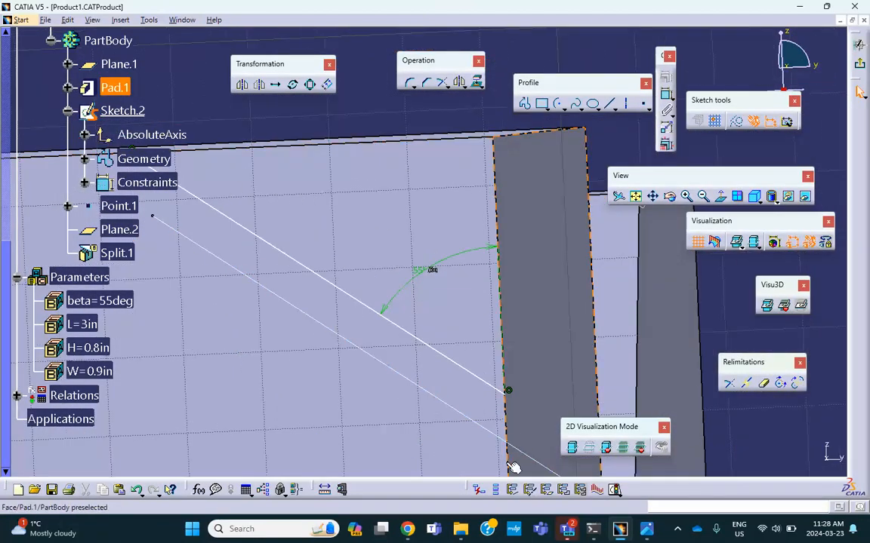
left_click(722, 197)
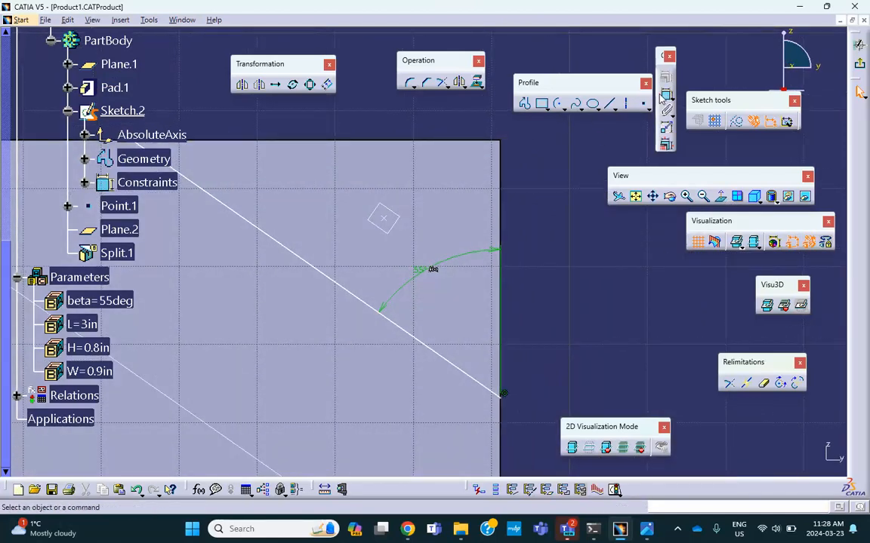
left_click(504, 396)
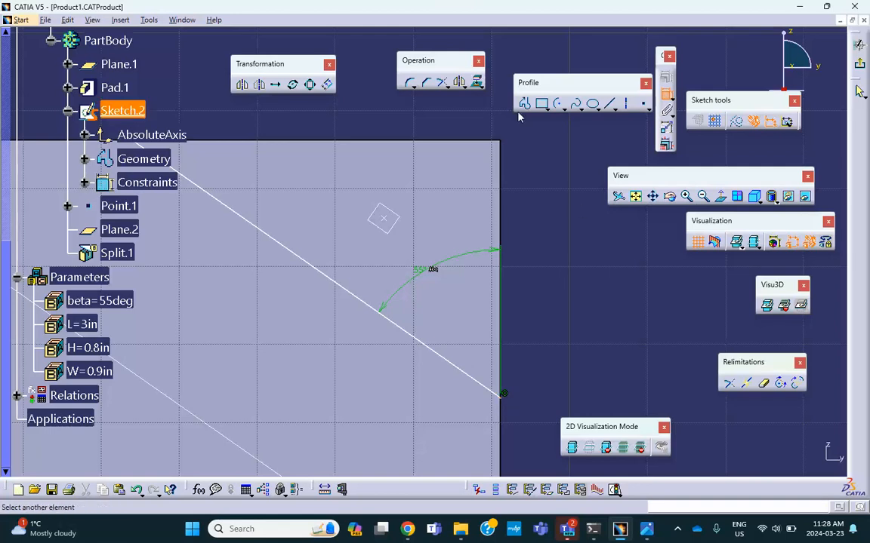
left_click(473, 142)
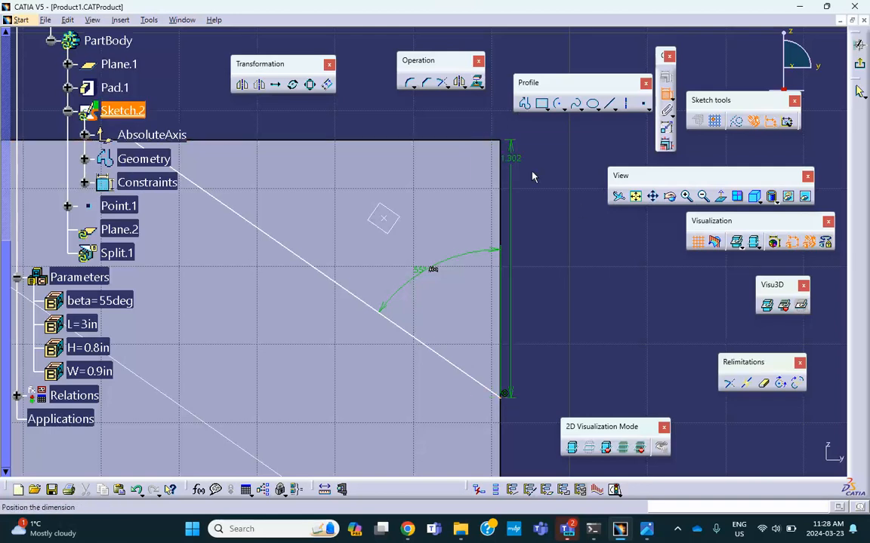
left_click(553, 217)
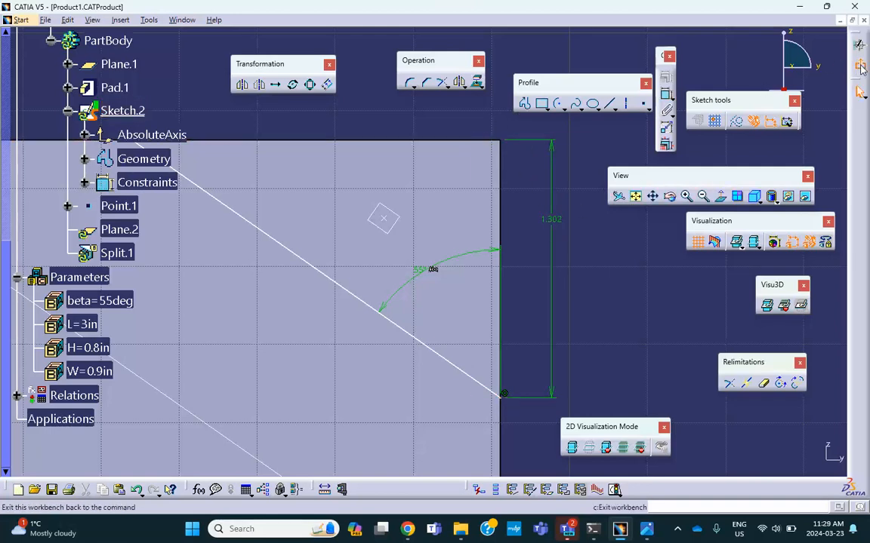
left_click(861, 67)
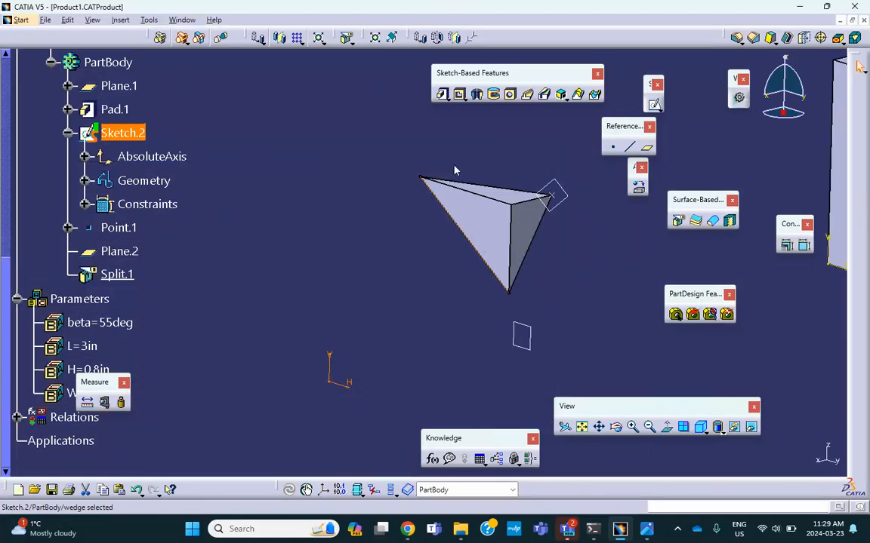
Open the formulas editor and list all parameters of the wedge part
middle_click_drag(453, 170, 303, 183)
scroll(325, 196, "up", 1)
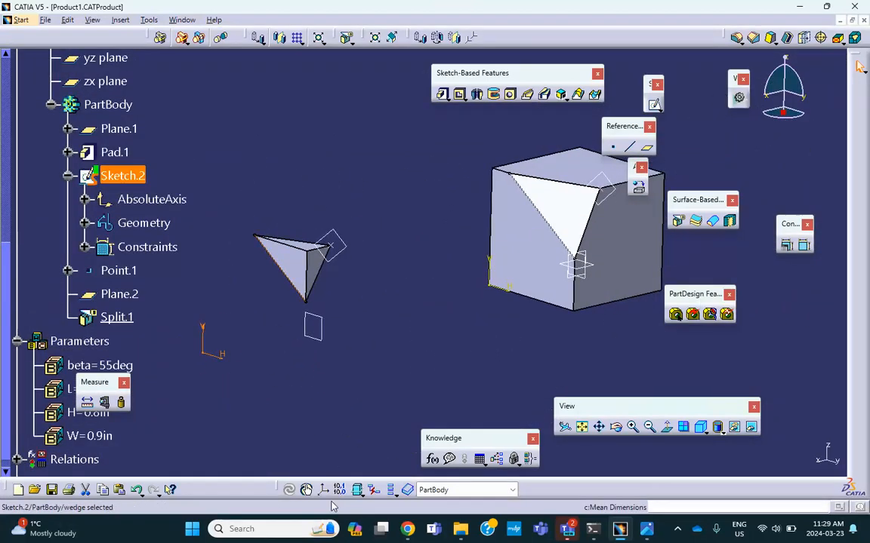
left_click(430, 458)
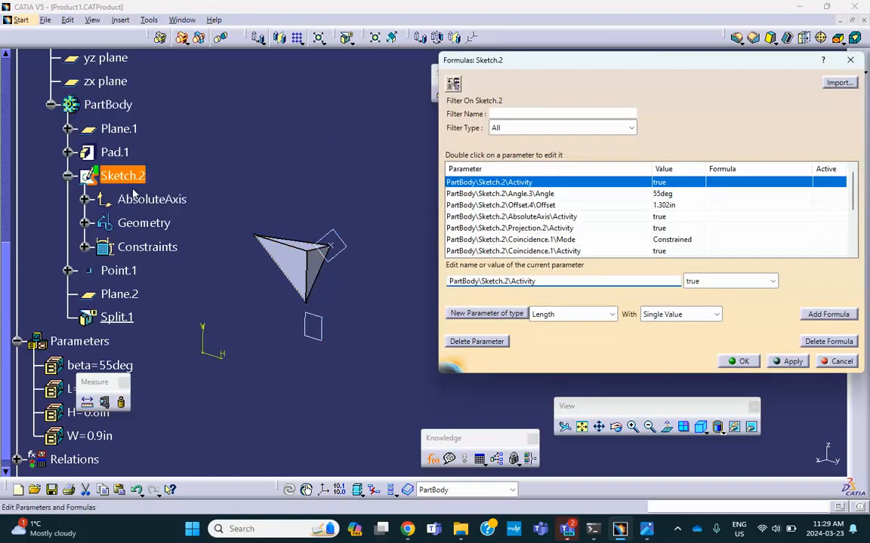
scroll(144, 174, "up", 3)
left_click(101, 113)
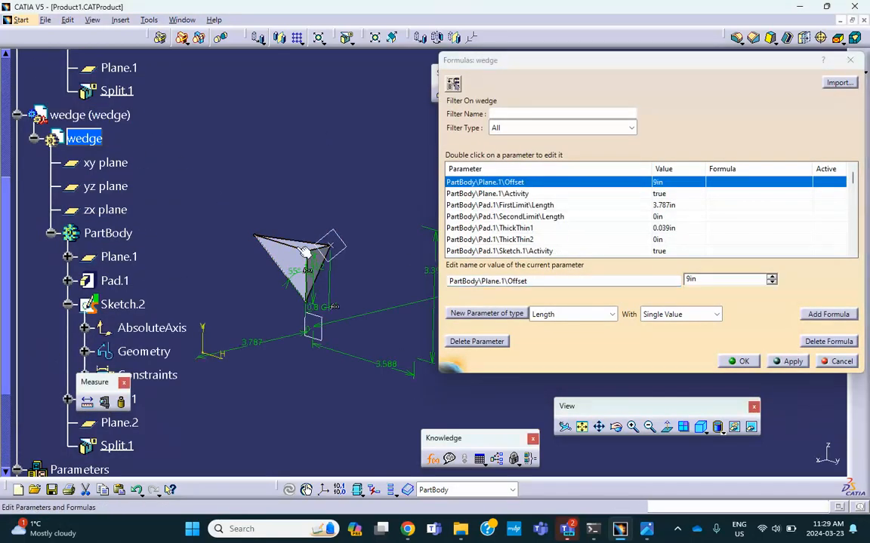
Add a formula to the wedge's Sketch.2 Offset.4 dimension using parameter W's value of 0.9in, and accept the wedge's formulas
middle_click_drag(358, 280, 345, 205)
scroll(347, 242, "up", 1)
scroll(307, 240, "up", 1)
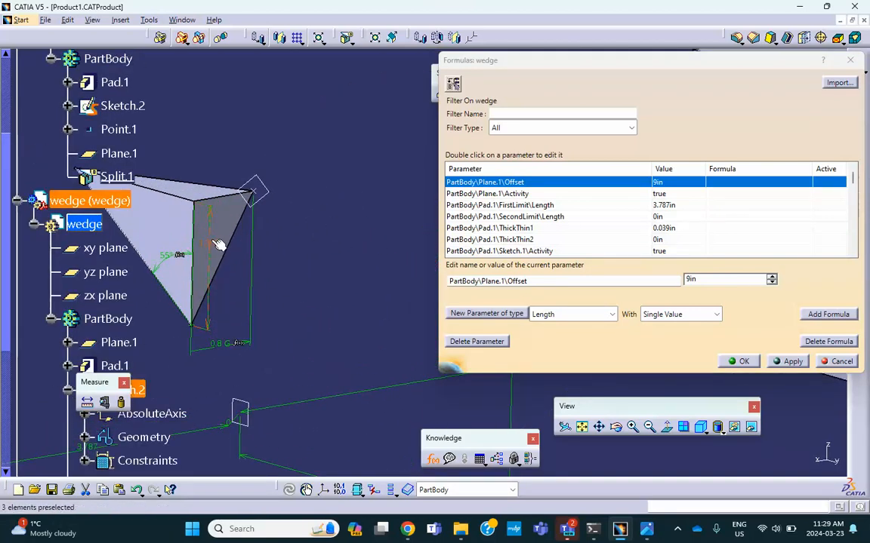
left_click(212, 244)
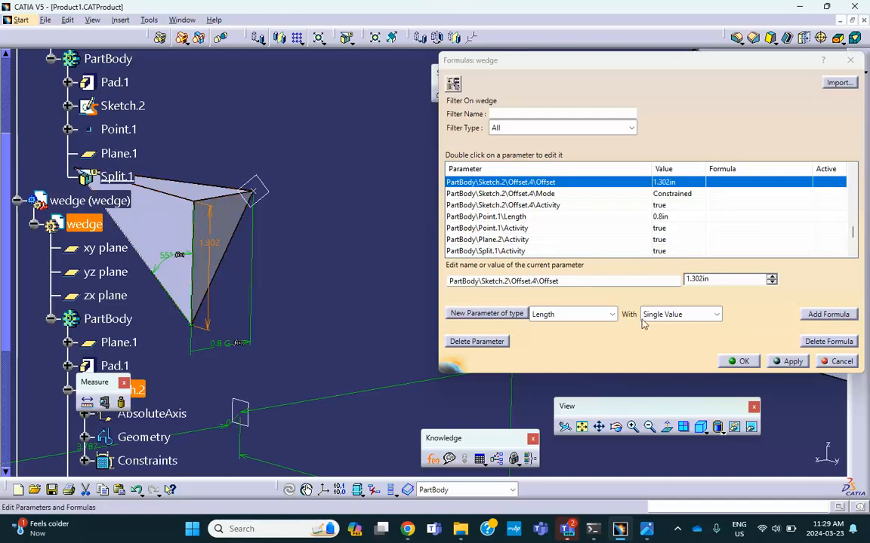
left_click(828, 314)
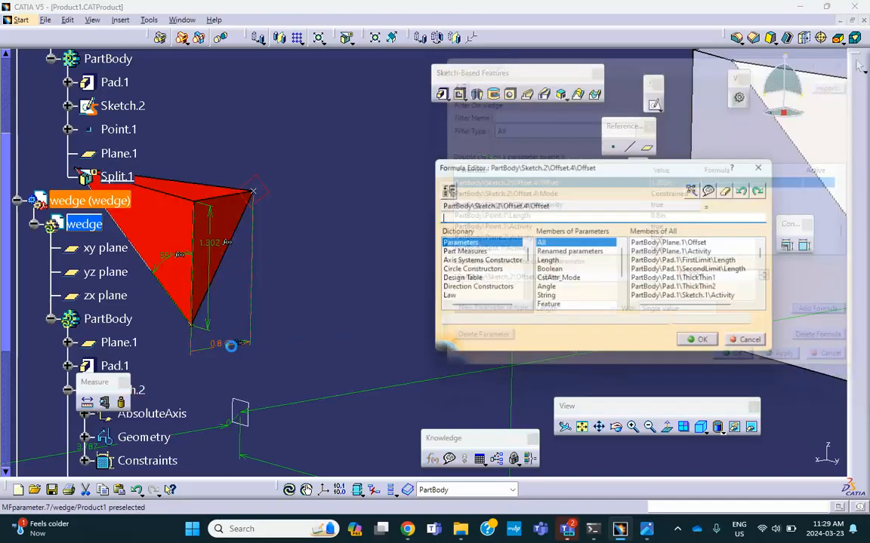
scroll(114, 360, "down", 5)
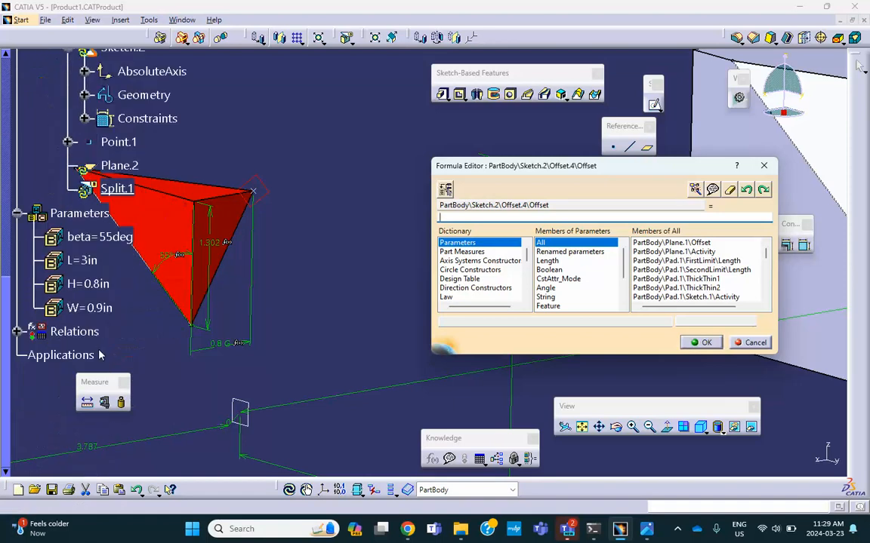
left_click(92, 310)
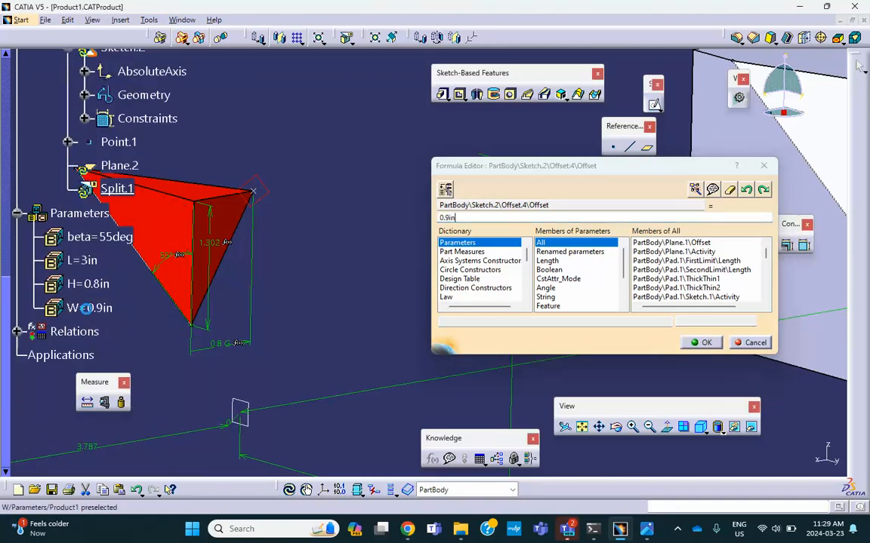
left_click(702, 342)
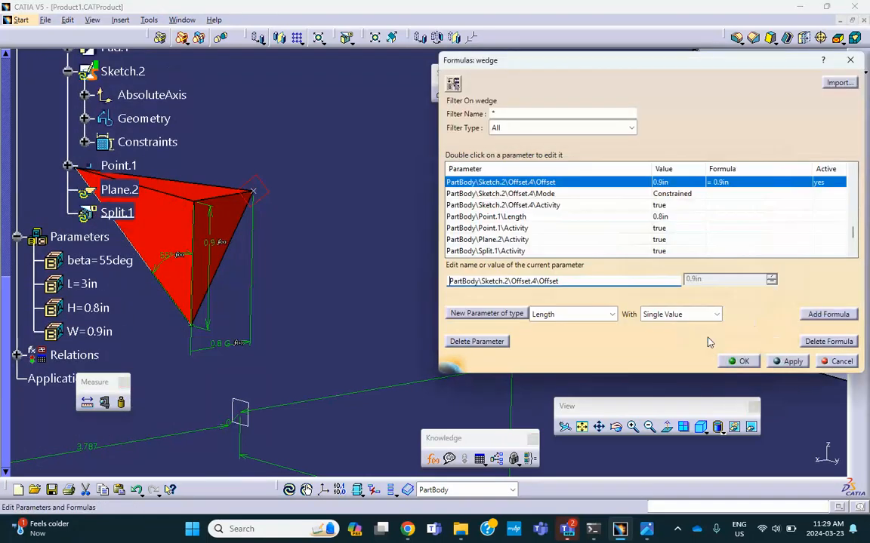
left_click(747, 362)
Make the top-level assembly Product1 the active object
middle_click_drag(570, 311, 475, 354)
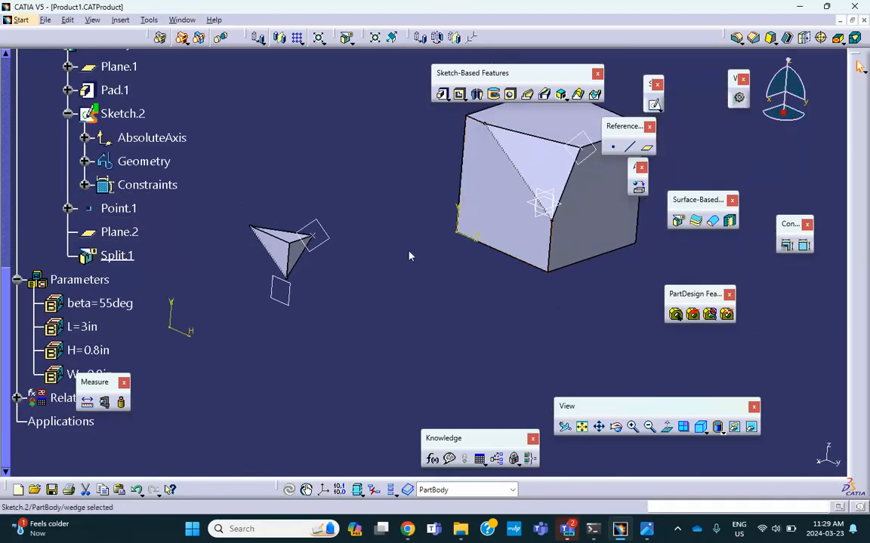
scroll(111, 170, "up", 10)
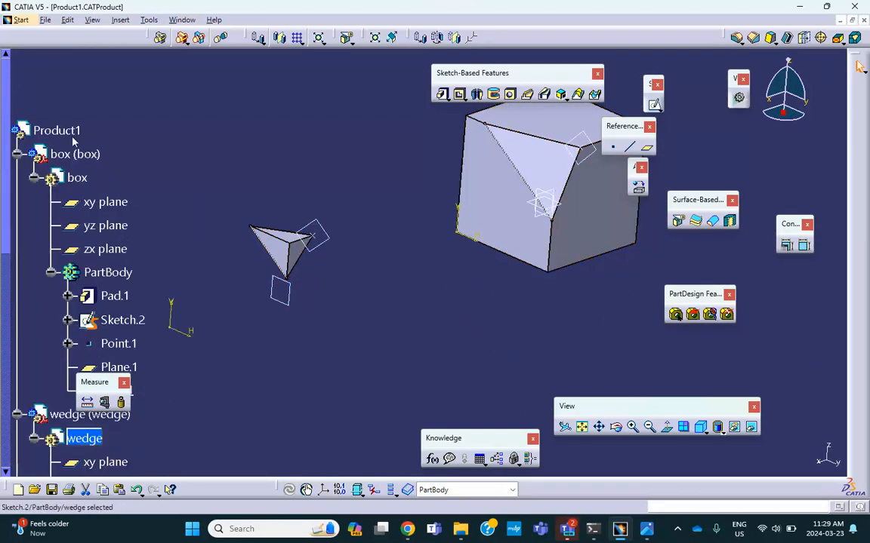
left_click(62, 129)
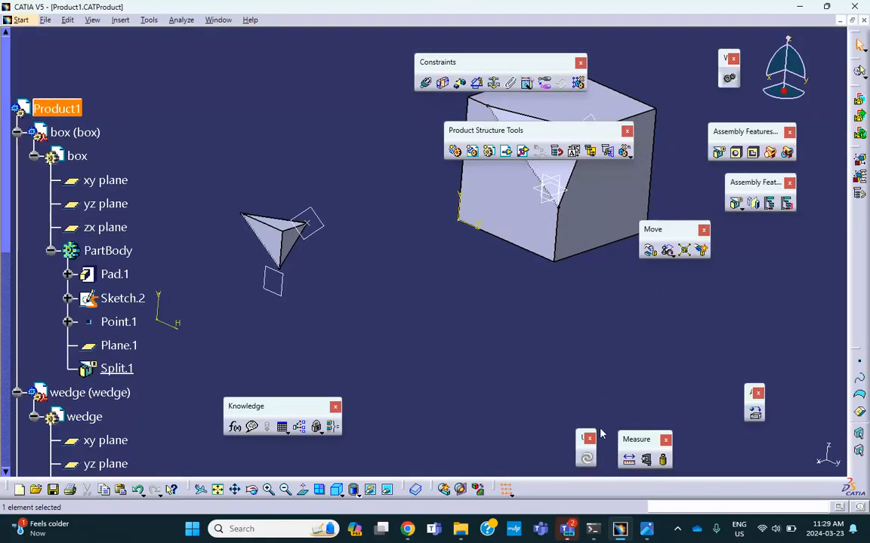
middle_click_drag(490, 308, 411, 293)
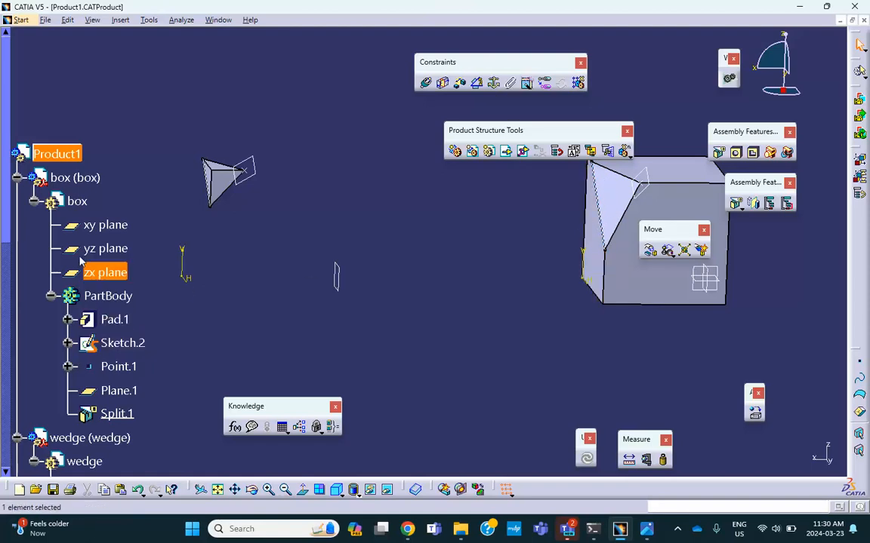
Edit the box's Sketch.2, dimension the vertical distance from the slanted line's lower endpoint to the cube's top edge, and exit the sketch
scroll(103, 265, "down", 2)
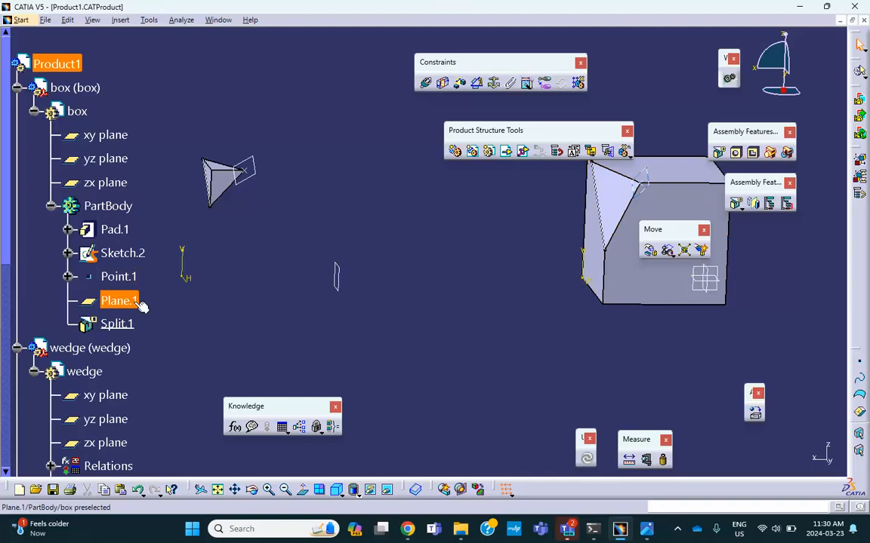
left_click(117, 252)
double_click(117, 253)
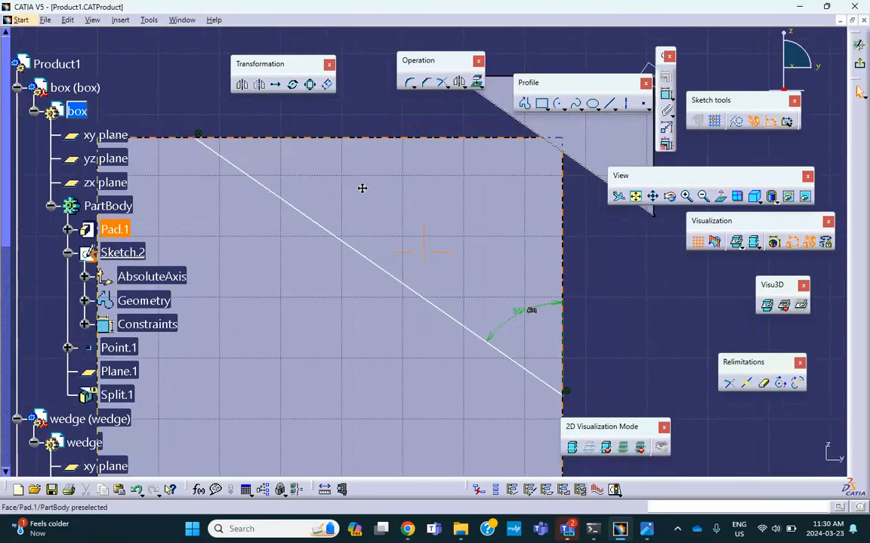
left_click(665, 95)
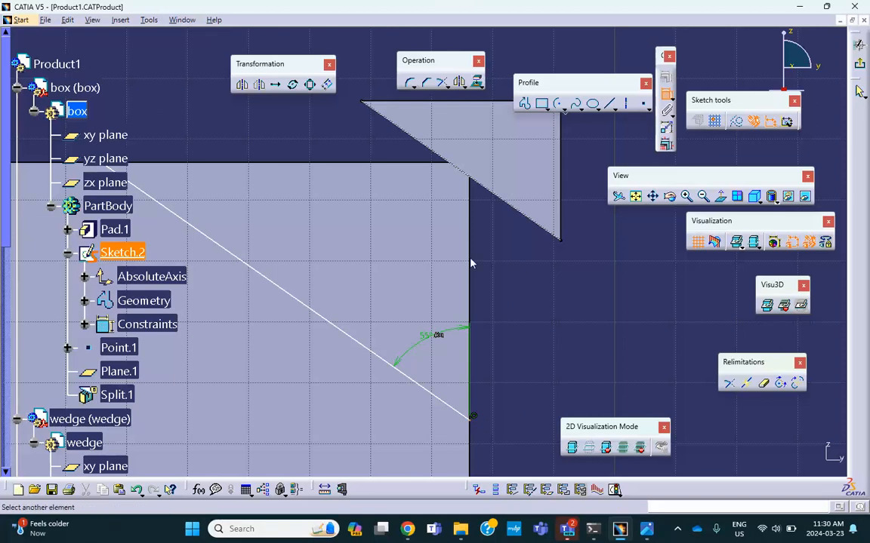
left_click(391, 166)
left_click(592, 280)
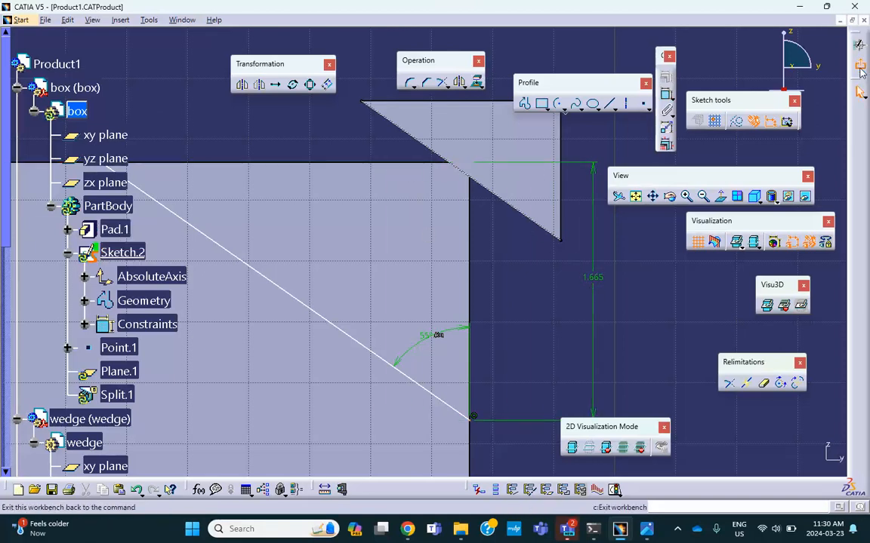
left_click(860, 70)
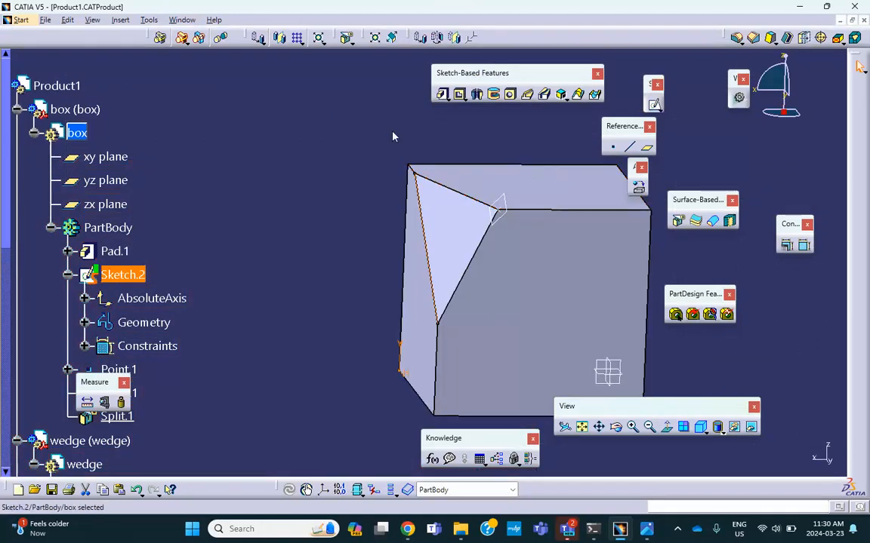
Reactivate Product1, open the formulas editor, and list the box's parameters with its dimensions displayed on the model
mouse_move(393, 136)
middle_mouse_down()
mouse_move(370, 128)
mouse_move(374, 149)
mouse_move(378, 143)
middle_mouse_up()
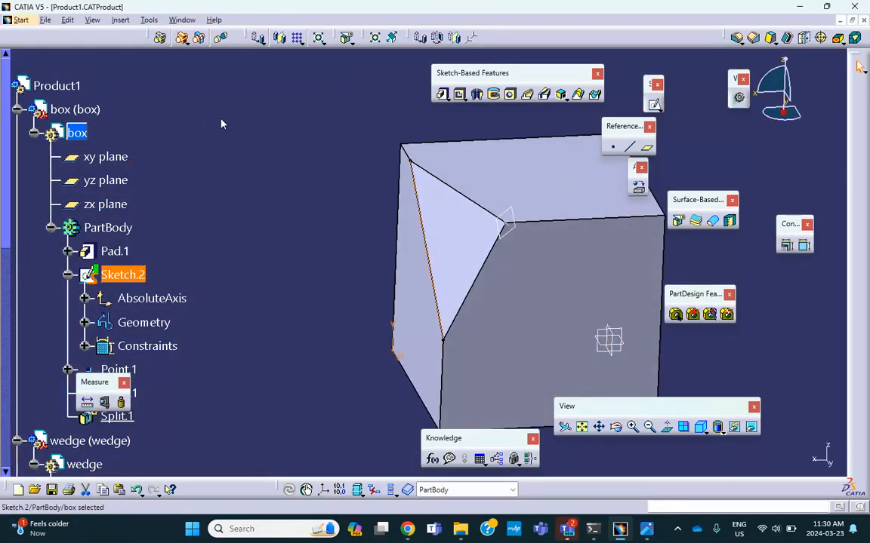
middle_click_drag(314, 136, 325, 154)
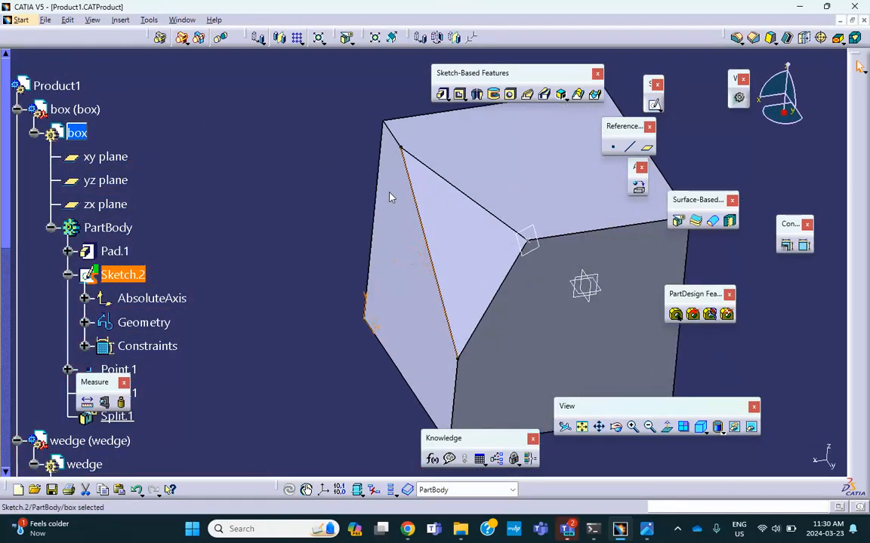
middle_click_drag(508, 211, 520, 181)
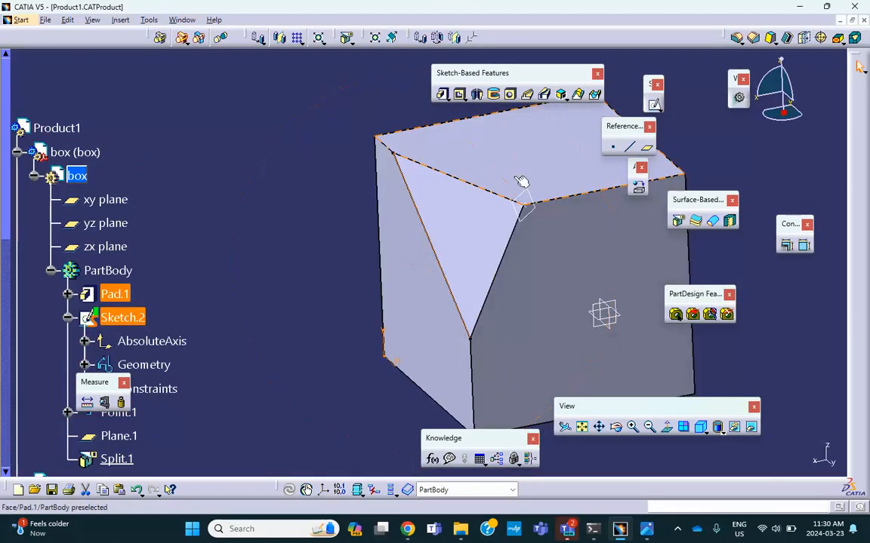
double_click(47, 129)
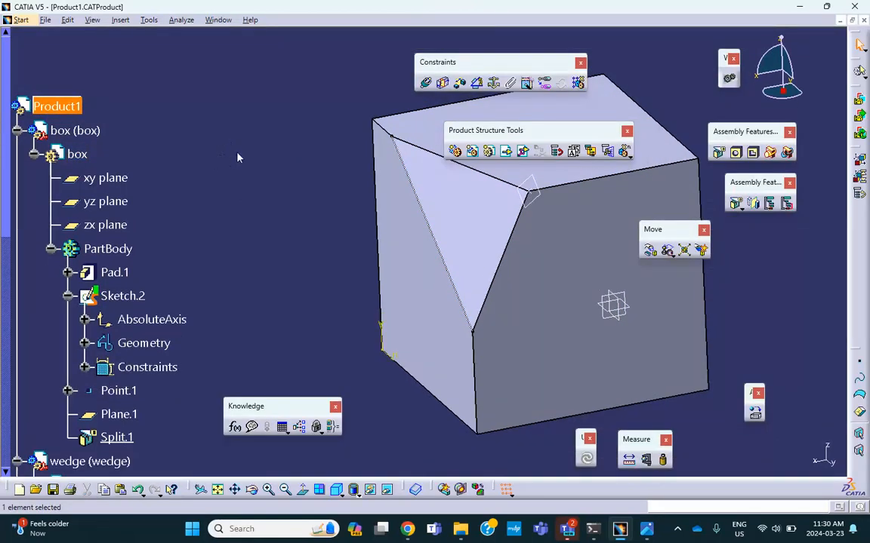
scroll(234, 160, "down", 2)
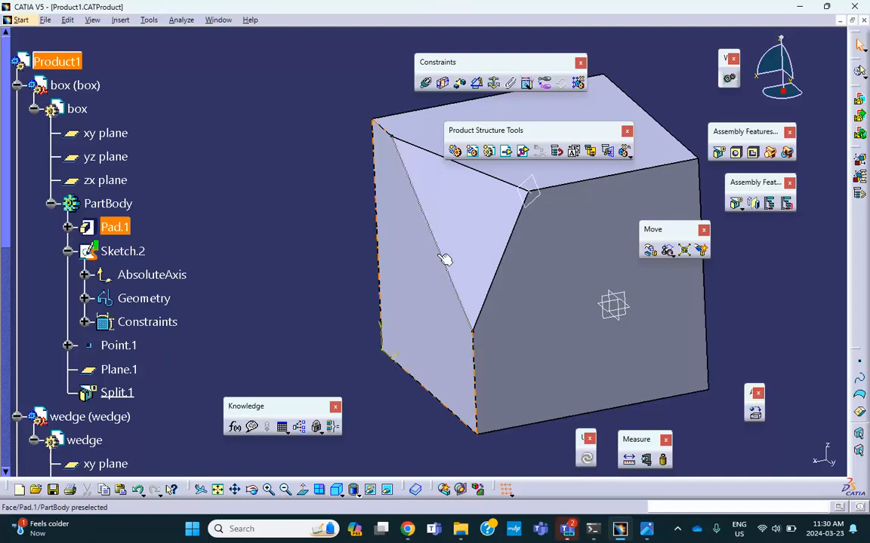
left_click(235, 427)
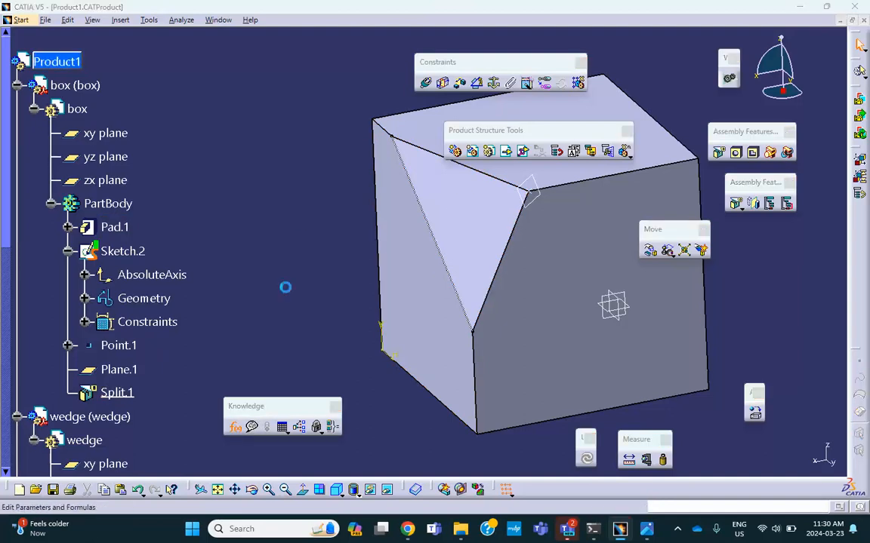
middle_click_drag(328, 222, 153, 204)
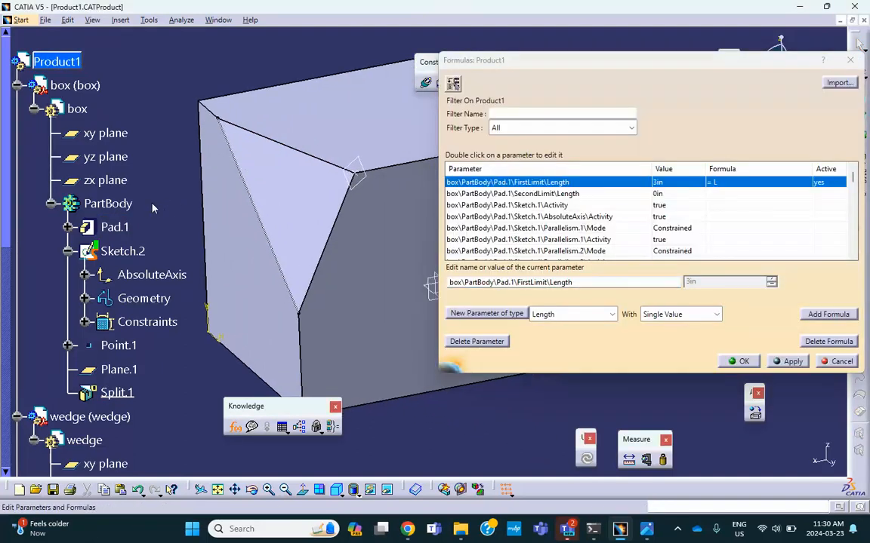
left_click(75, 84)
mouse_move(296, 250)
middle_mouse_down()
mouse_move(197, 259)
mouse_move(365, 281)
middle_mouse_up()
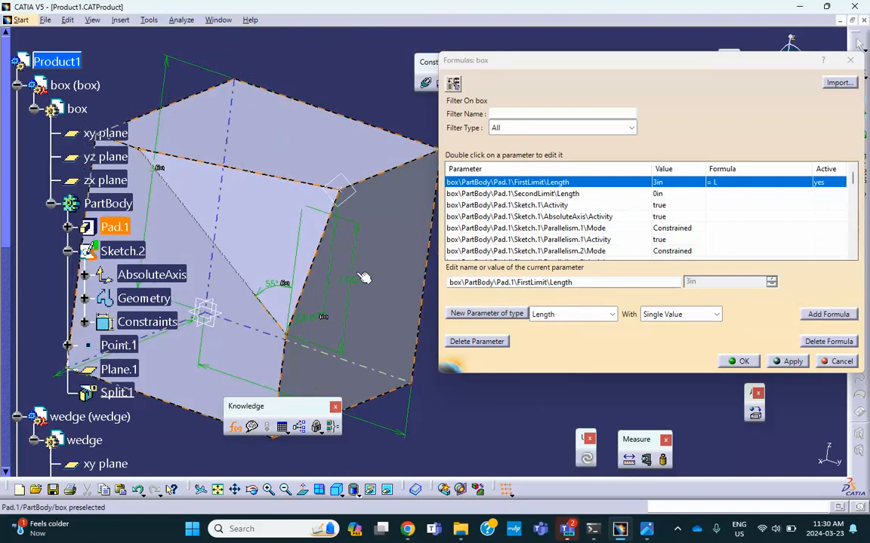
Drive the box's Sketch.2 Offset.4 dimension with the formula W and accept the formulas
left_click(362, 280)
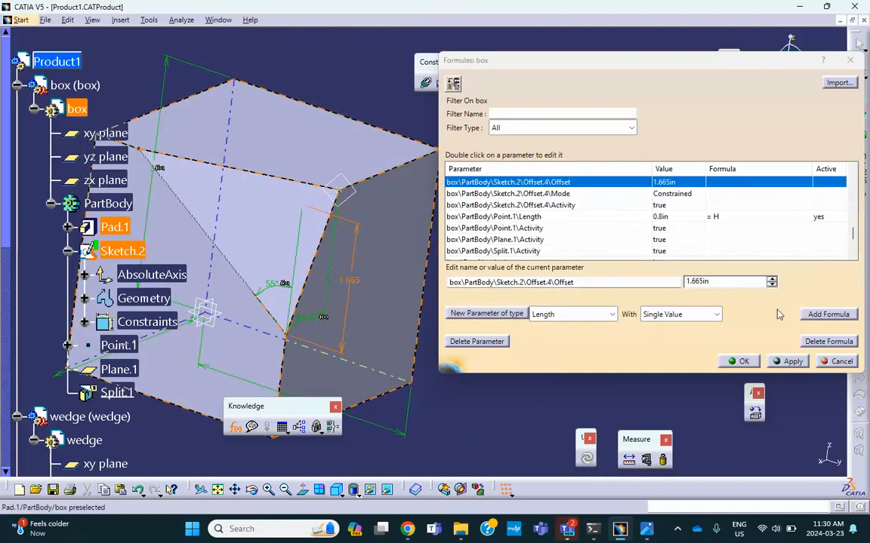
left_click(828, 314)
scroll(94, 316, "down", 3)
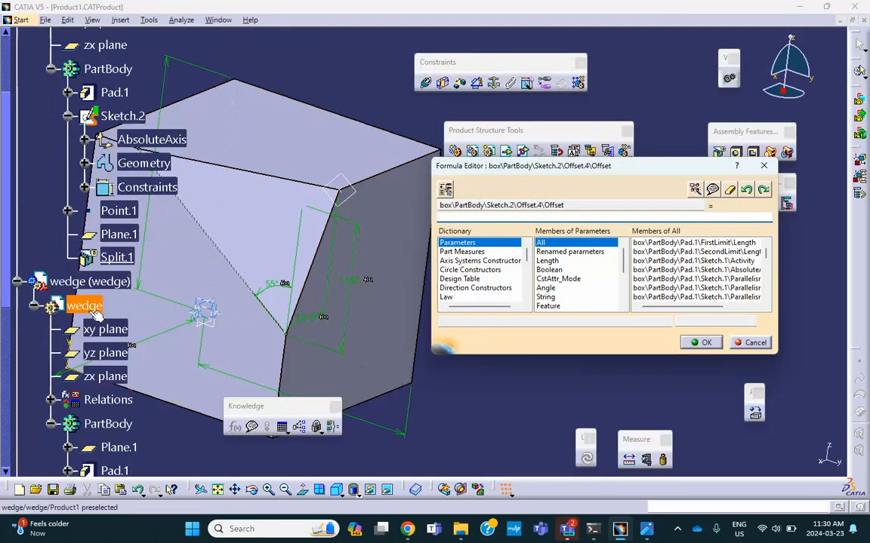
scroll(88, 314, "down", 3)
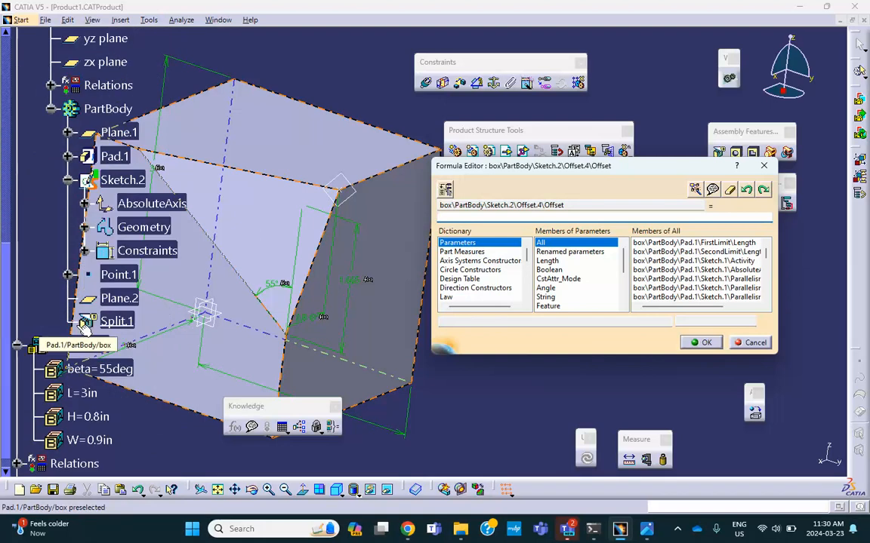
left_click(87, 441)
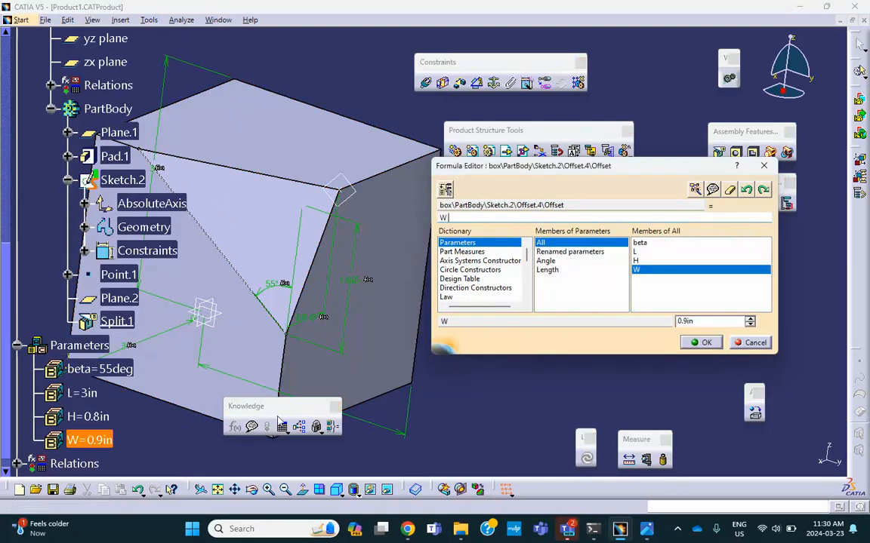
left_click(706, 343)
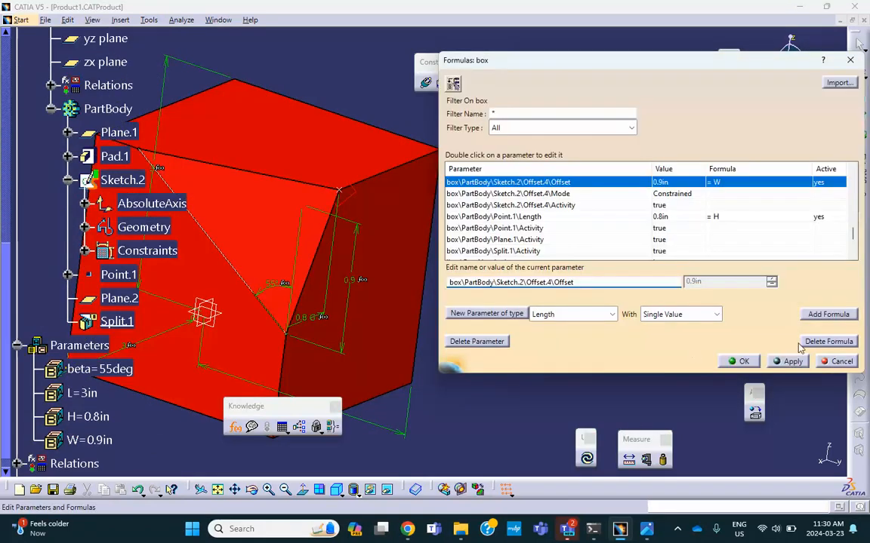
left_click(740, 362)
Update the whole assembly to rebuild the box with its new corner-cut formula
middle_click_drag(510, 283, 485, 304)
middle_click_drag(347, 316, 504, 314)
left_click(589, 464)
middle_click_drag(407, 332, 365, 336)
Search Product1 for all plane elements in the box and wedge, select them, and hide them
scroll(151, 181, "up", 8)
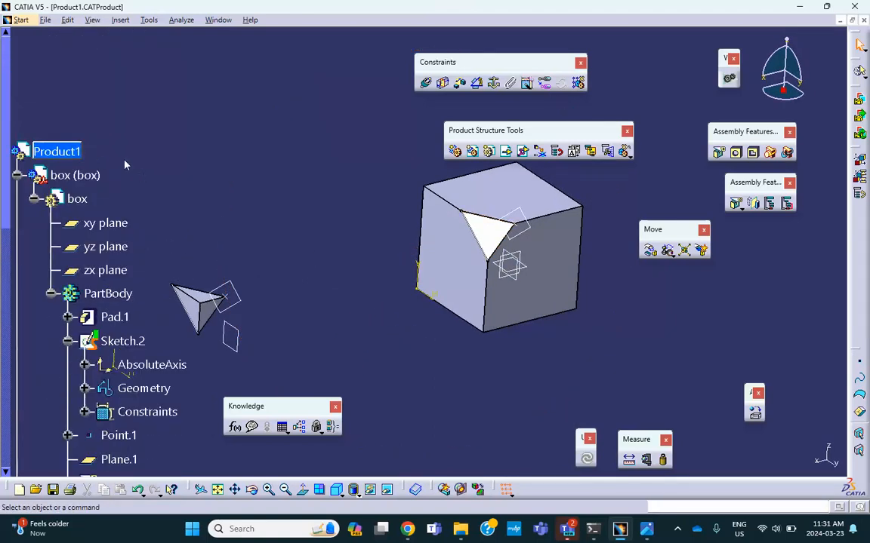
left_click(72, 153)
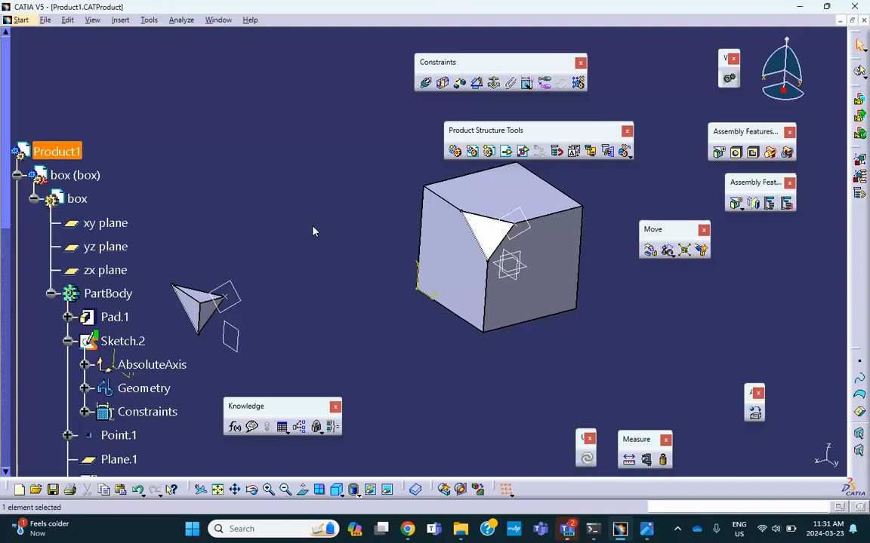
key("ctrl+f")
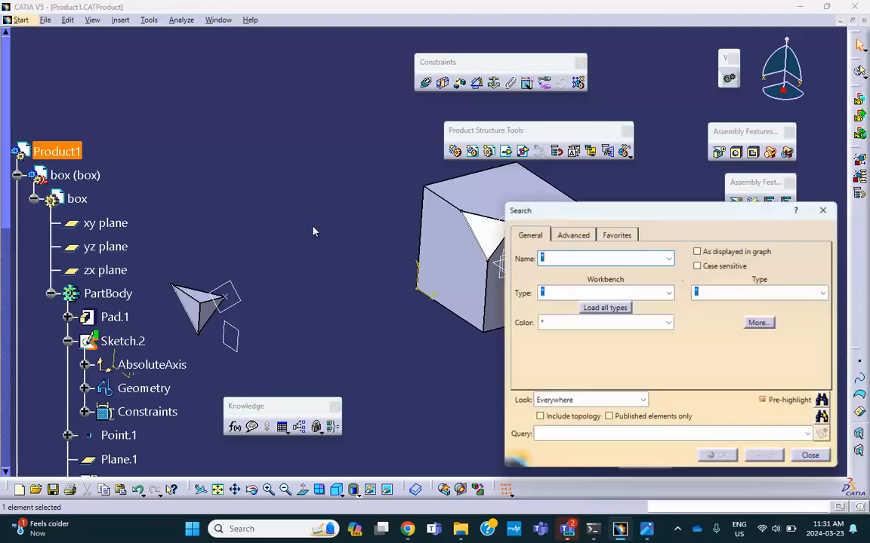
left_click_drag(699, 293, 680, 298)
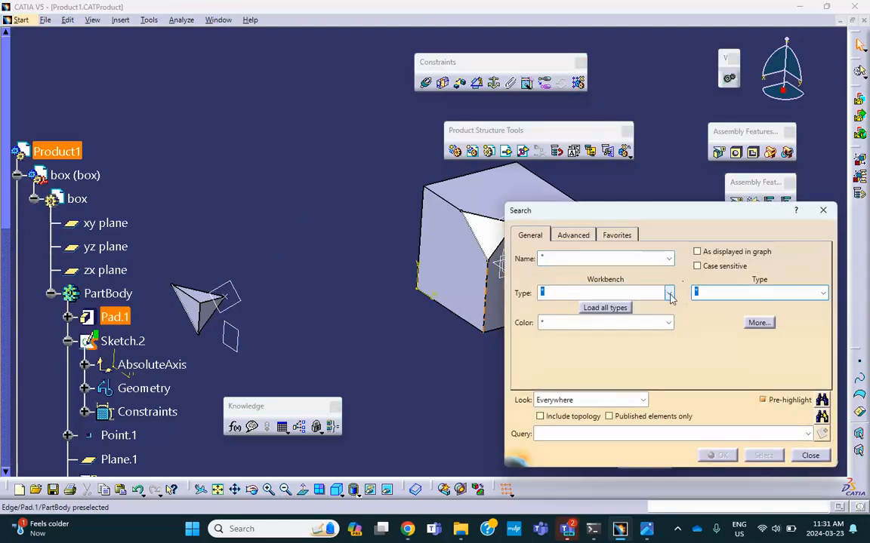
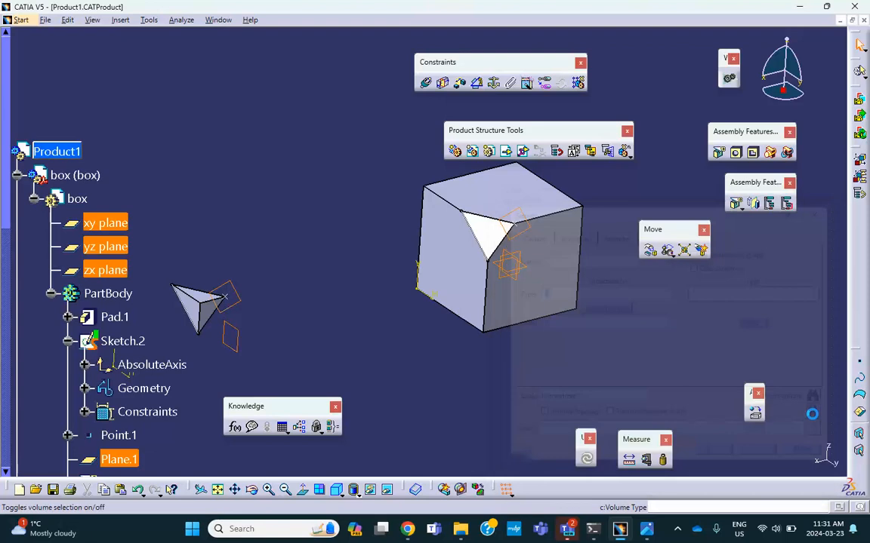
right_click(237, 349)
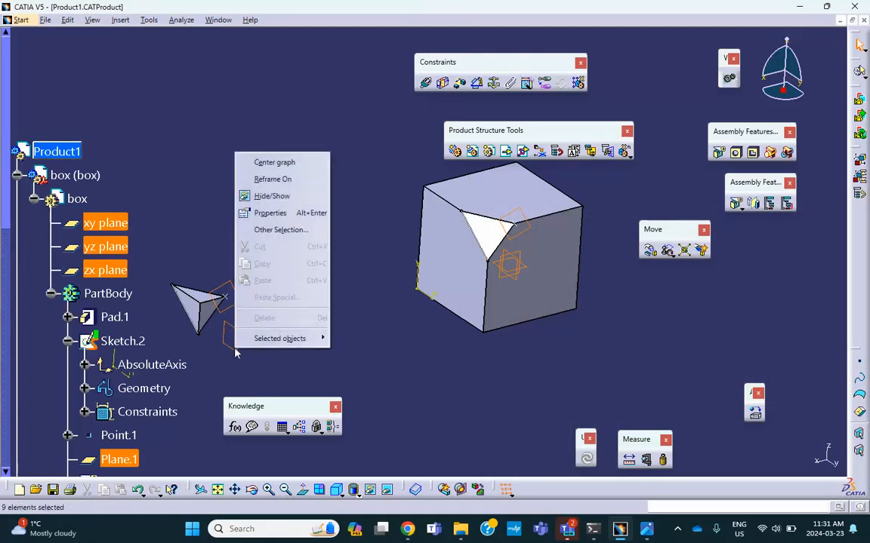
left_click(268, 197)
Hide the construction point Point.1 of both the box and the wedge
middle_click_drag(370, 255, 359, 222)
right_click(501, 227)
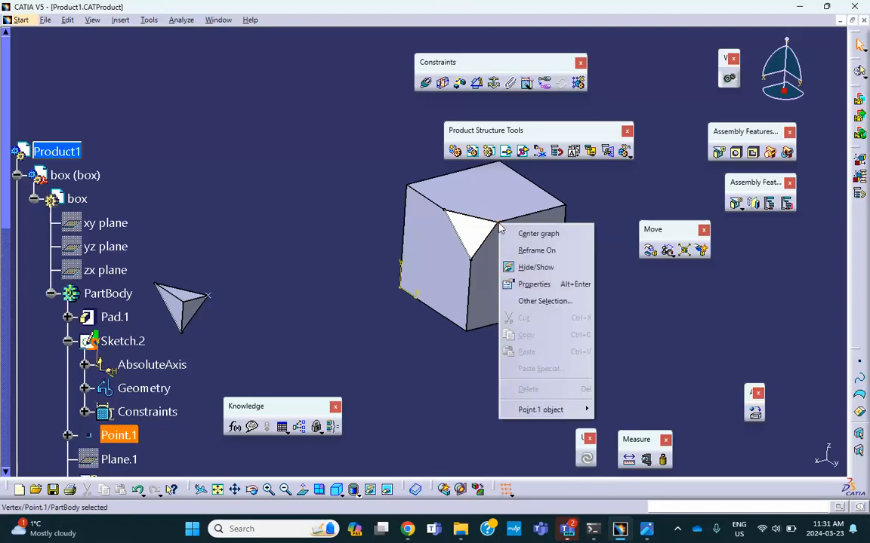
left_click(531, 268)
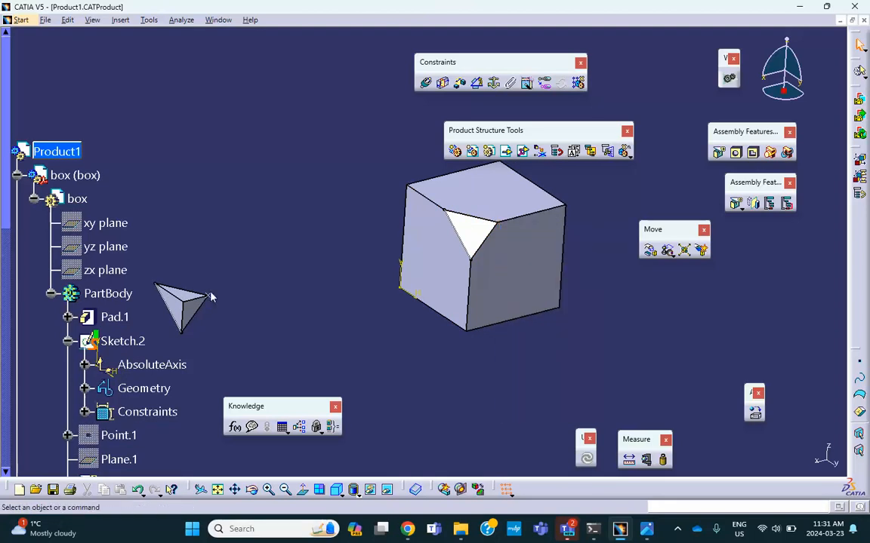
right_click(211, 298)
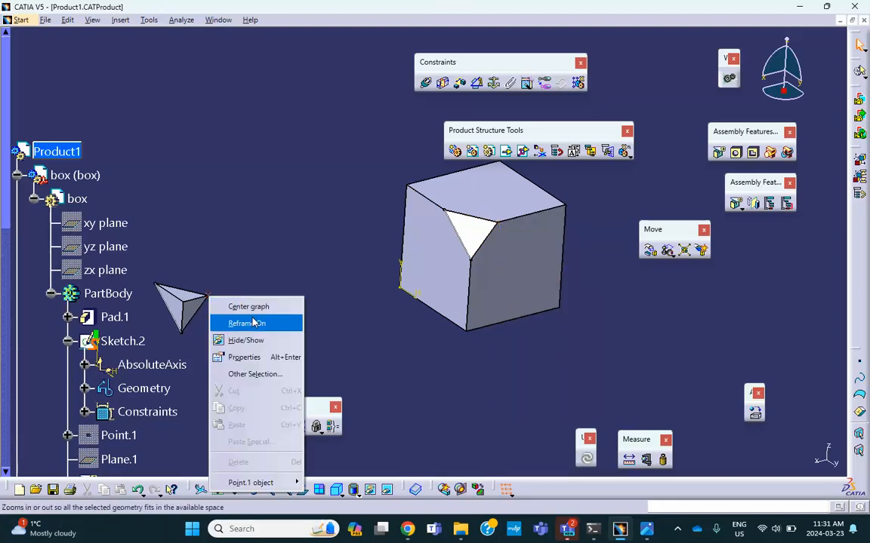
left_click(240, 340)
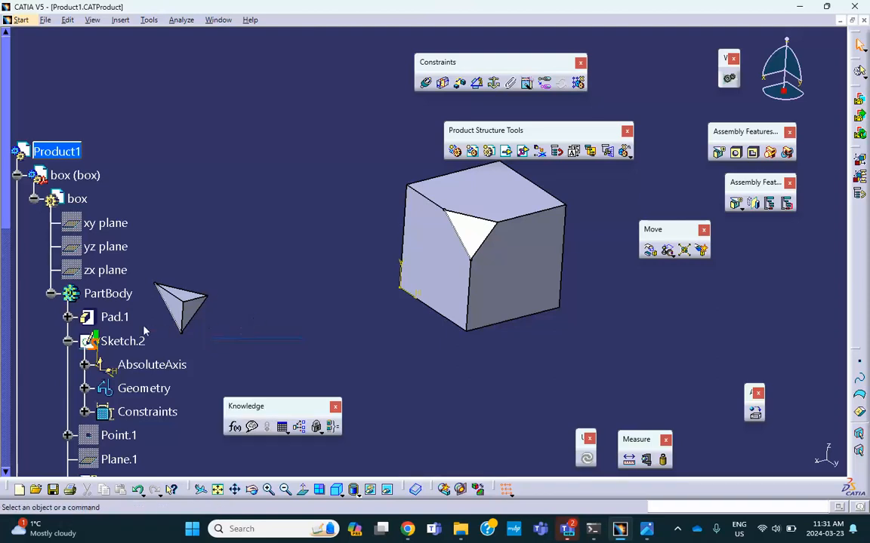
Hide Sketch.2 in both the wedge and the box
right_click(176, 317)
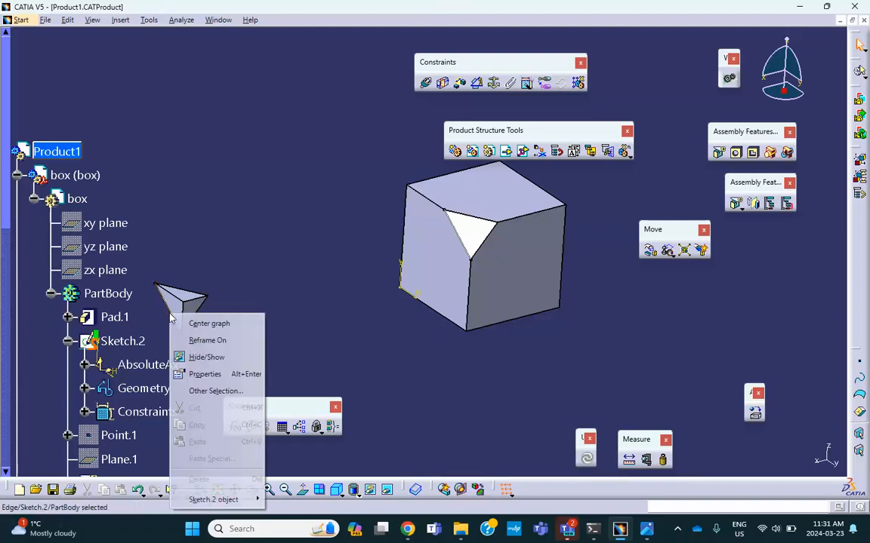
left_click(204, 357)
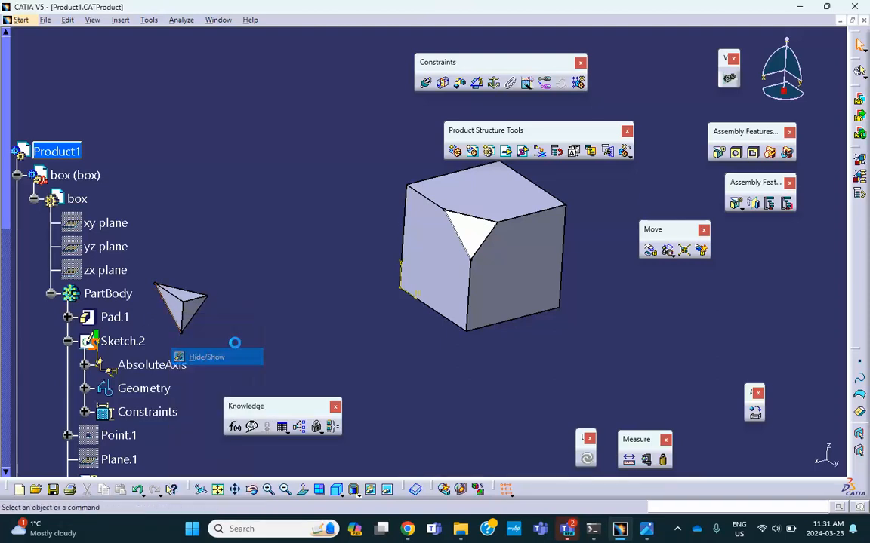
right_click(462, 240)
left_click(486, 279)
Fix the box in place with the Fix Component constraint
mouse_move(333, 240)
middle_mouse_down()
mouse_move(320, 243)
mouse_move(320, 229)
mouse_move(336, 272)
mouse_move(363, 287)
middle_mouse_up()
left_click(649, 250)
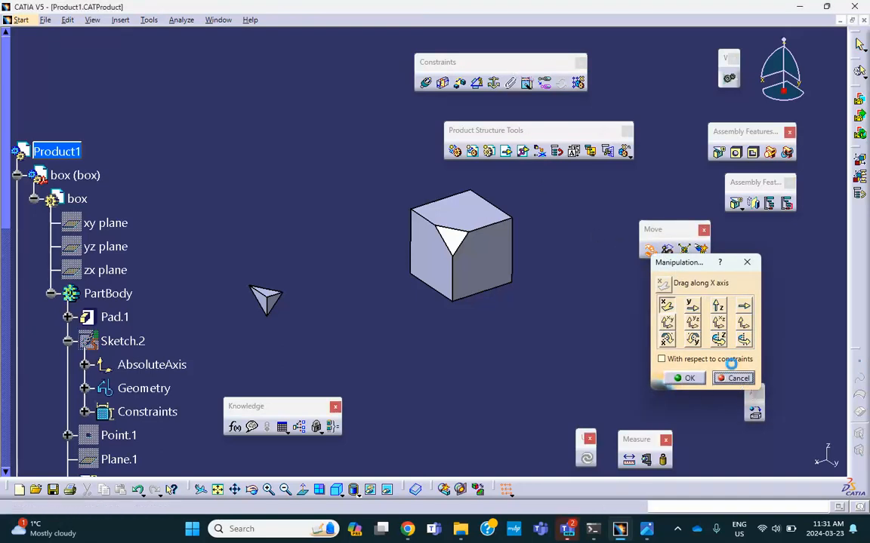
left_click(736, 378)
left_click(493, 82)
left_click(468, 259)
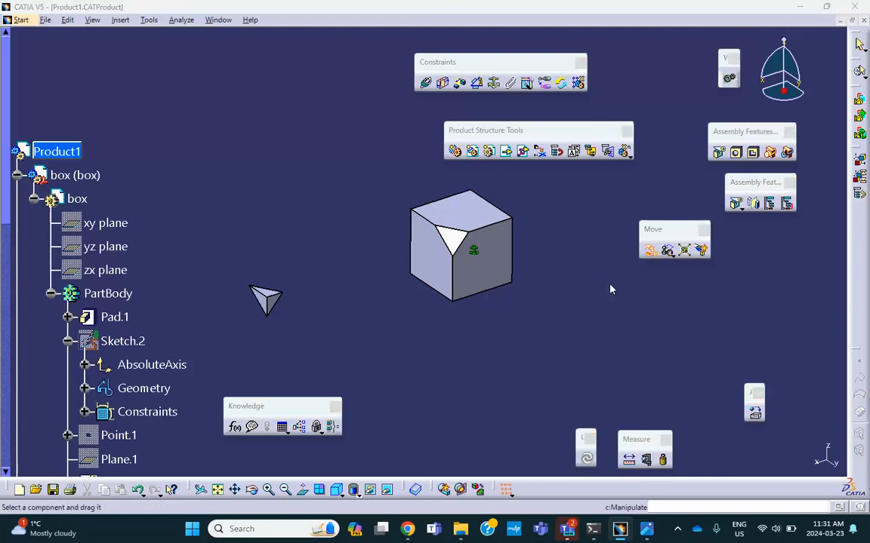
Move the wedge closer to the box's cut corner by manipulating it along the X axis
left_click(649, 249)
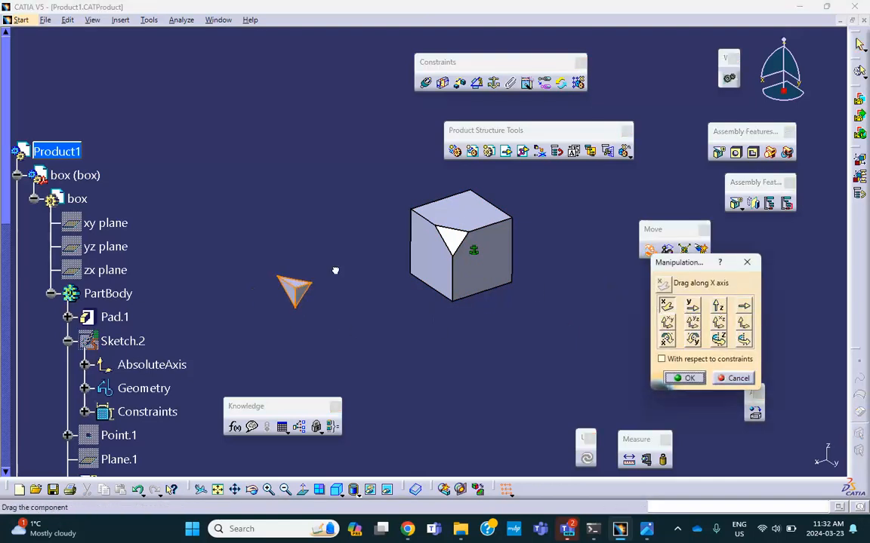
left_click_drag(410, 241, 420, 237)
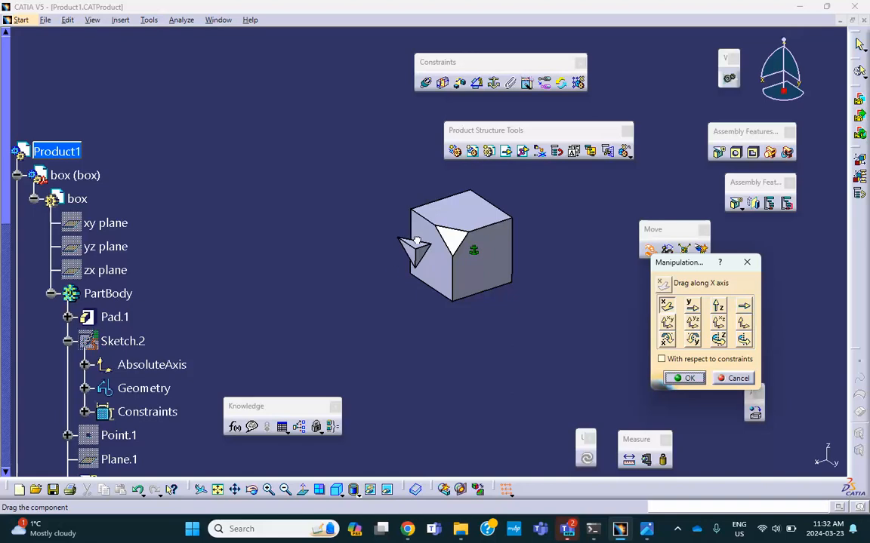
middle_click_drag(474, 316, 419, 318)
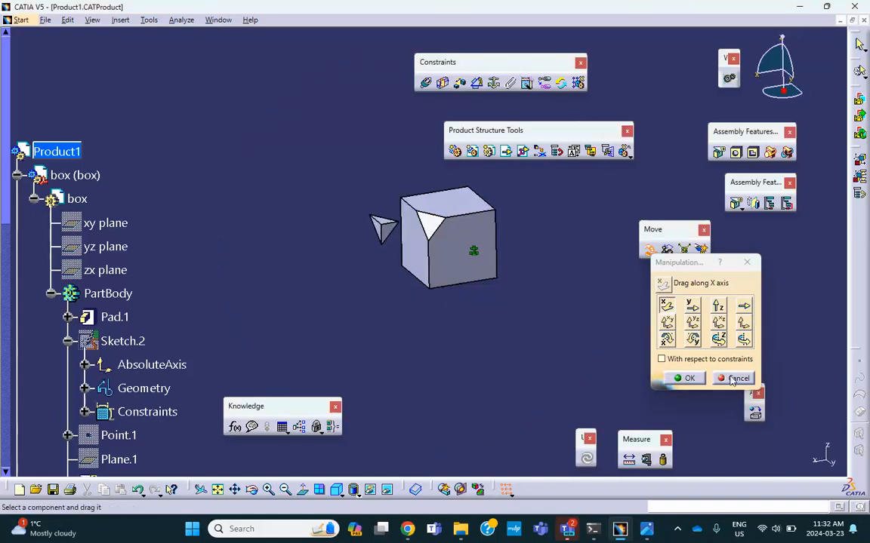
left_click(684, 378)
left_click(527, 364)
mouse_move(527, 364)
middle_mouse_down()
mouse_move(522, 316)
mouse_move(539, 367)
middle_mouse_up()
Collapse the wedge's branch in the tree and save the product together with its linked documents
scroll(182, 321, "down", 8)
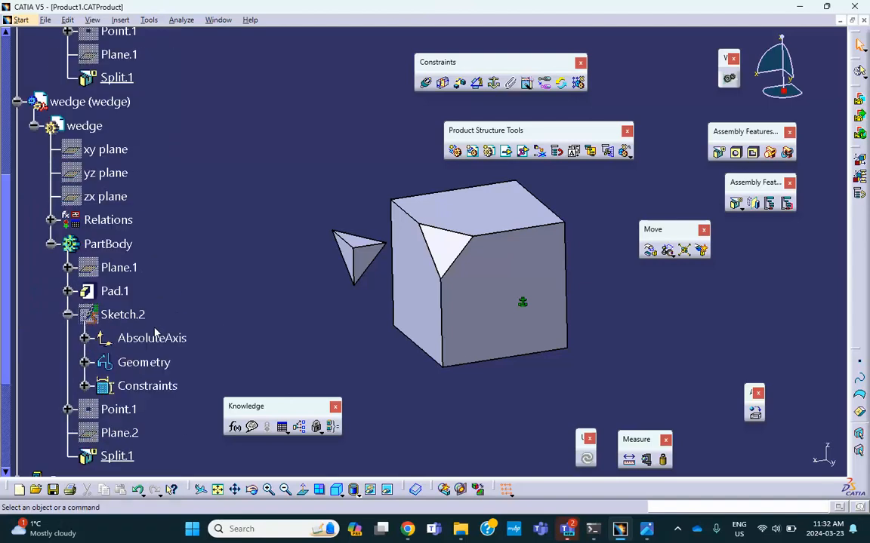
scroll(148, 392, "up", 6)
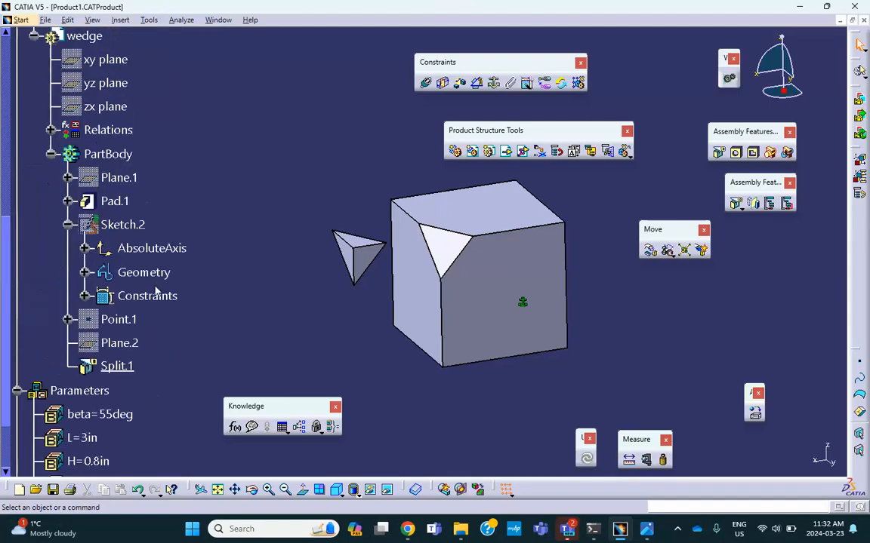
left_click(18, 193)
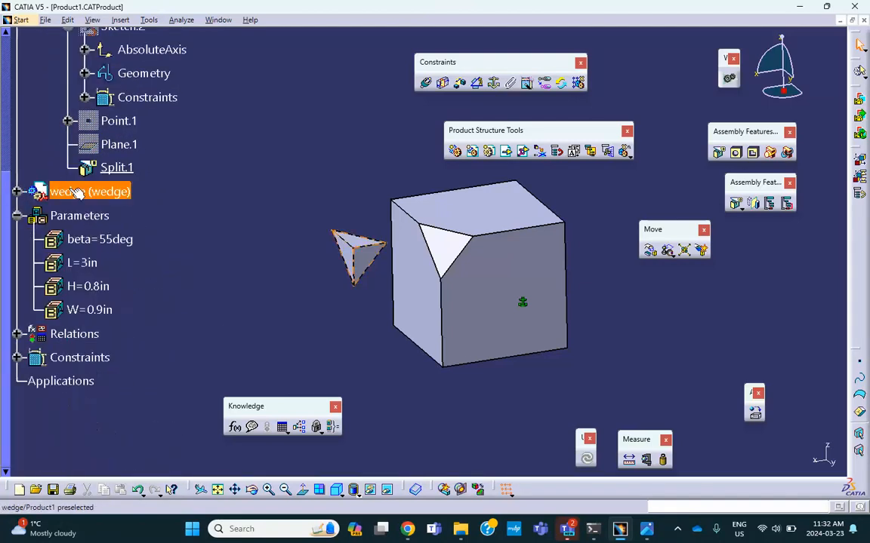
scroll(53, 168, "up", 3)
scroll(123, 163, "down", 10)
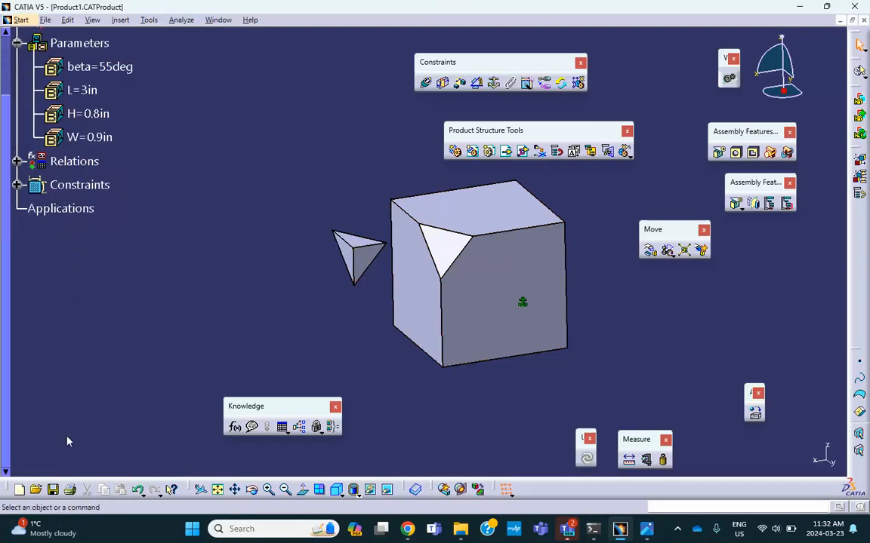
left_click(53, 489)
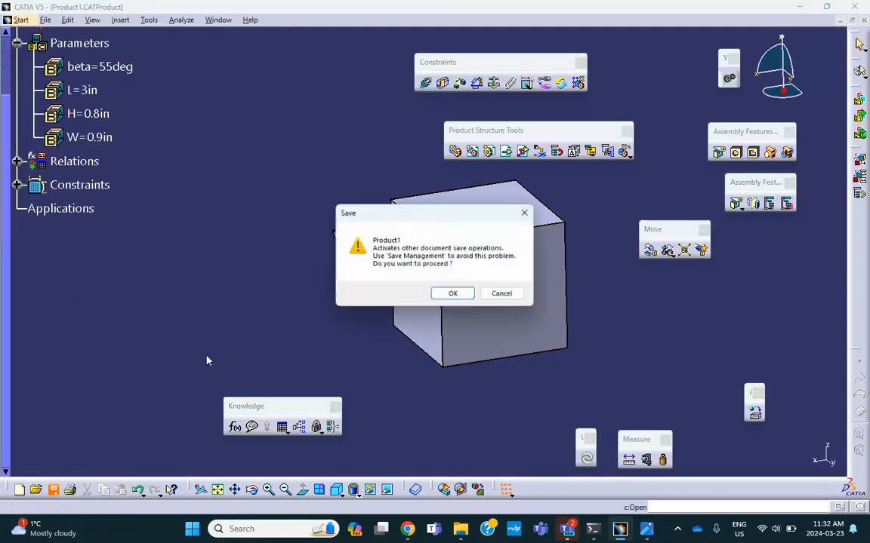
left_click(437, 295)
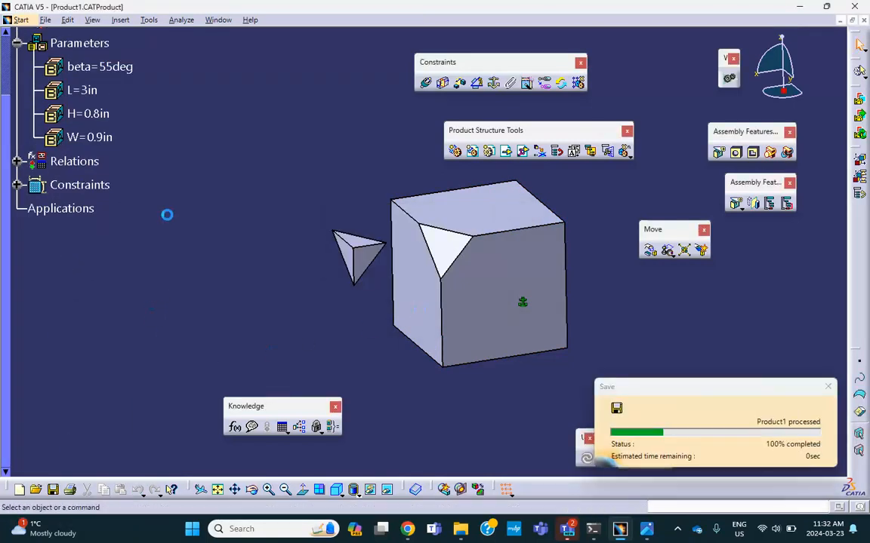
Set parameter W to 1.5 in, update the assembly and inspect the cut corner and the wedge
double_click(89, 136)
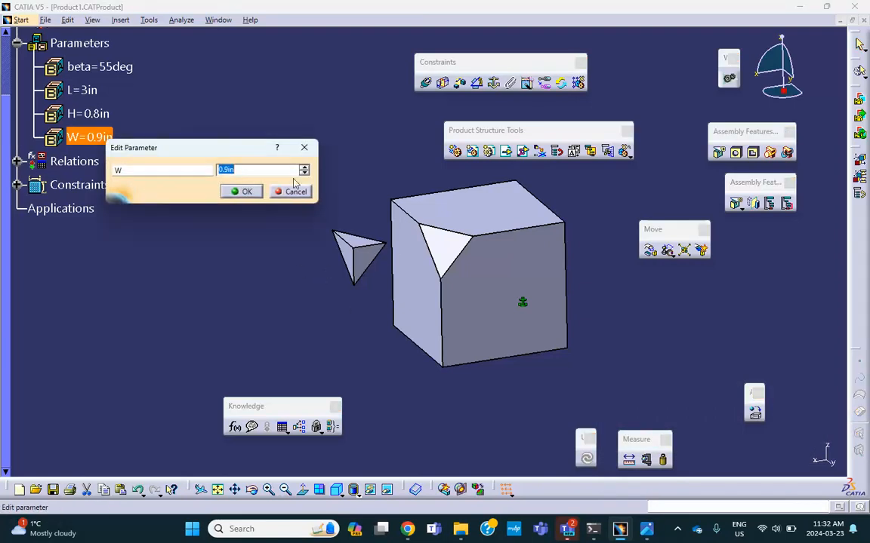
left_click(306, 149)
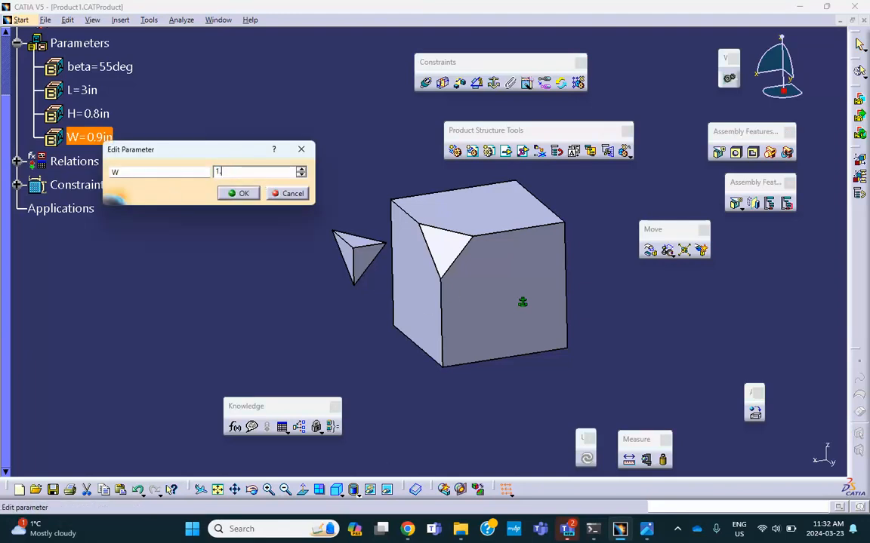
left_click(239, 193)
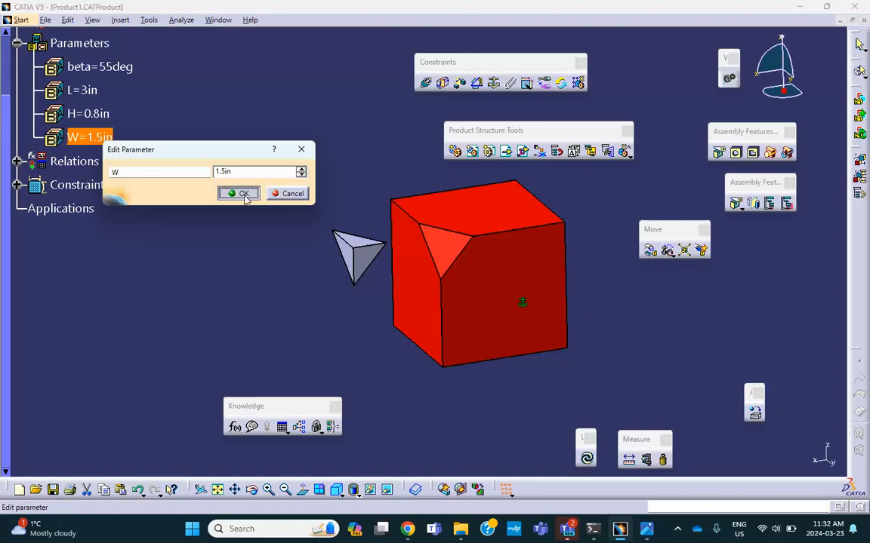
left_click(587, 459)
middle_click_drag(345, 299, 370, 326)
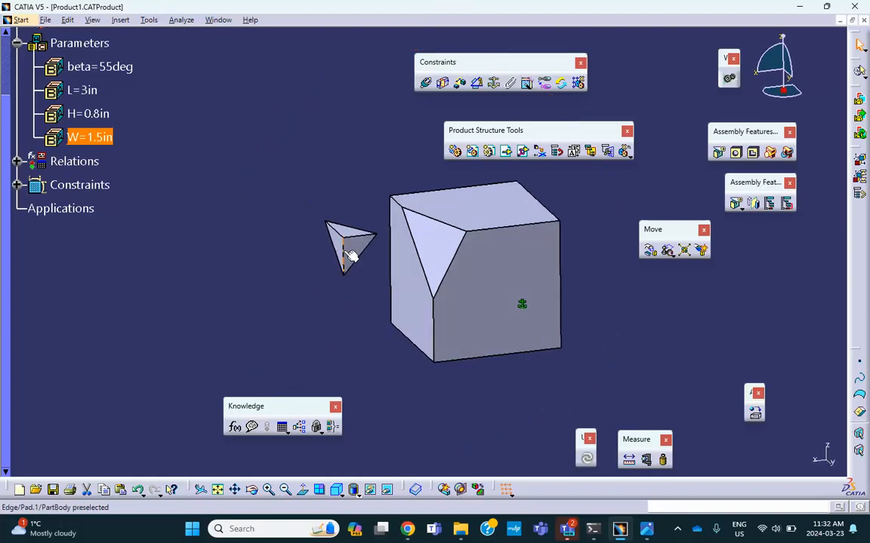
middle_click_drag(451, 303, 394, 310)
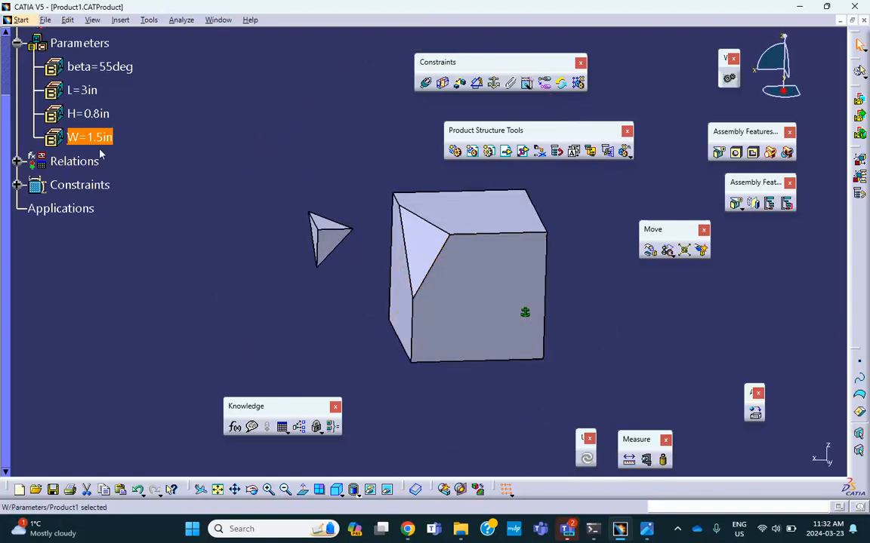
mouse_move(361, 272)
middle_mouse_down()
mouse_move(465, 306)
mouse_move(483, 295)
mouse_move(353, 282)
middle_mouse_up()
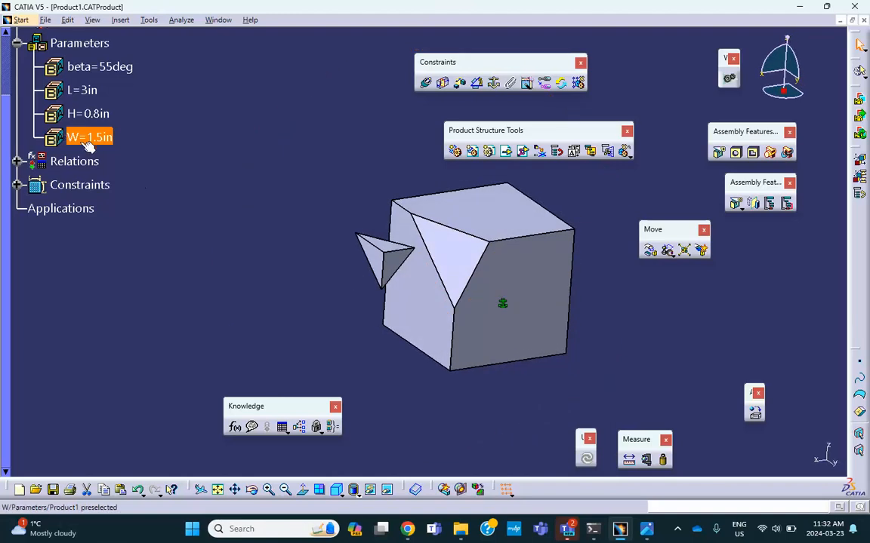
Set parameter beta to 30 deg and update the assembly
double_click(104, 66)
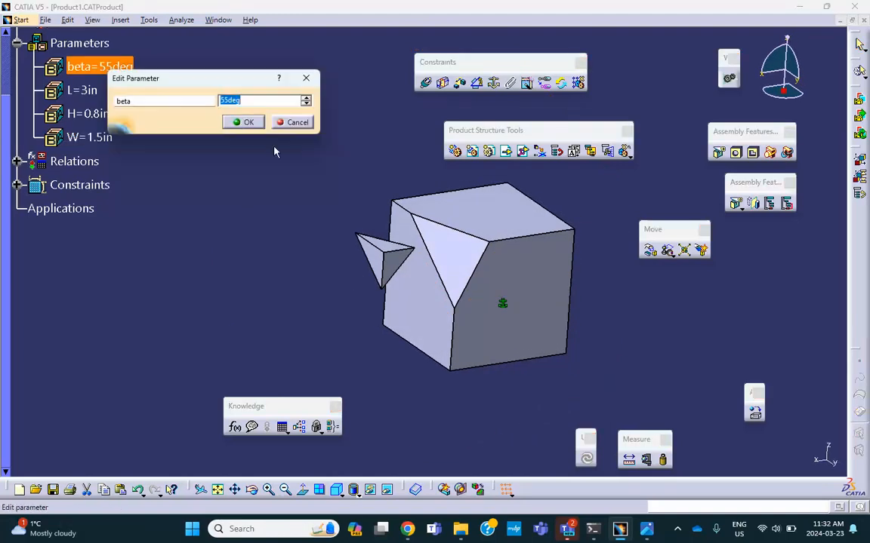
type("30")
key("Return")
left_click(587, 459)
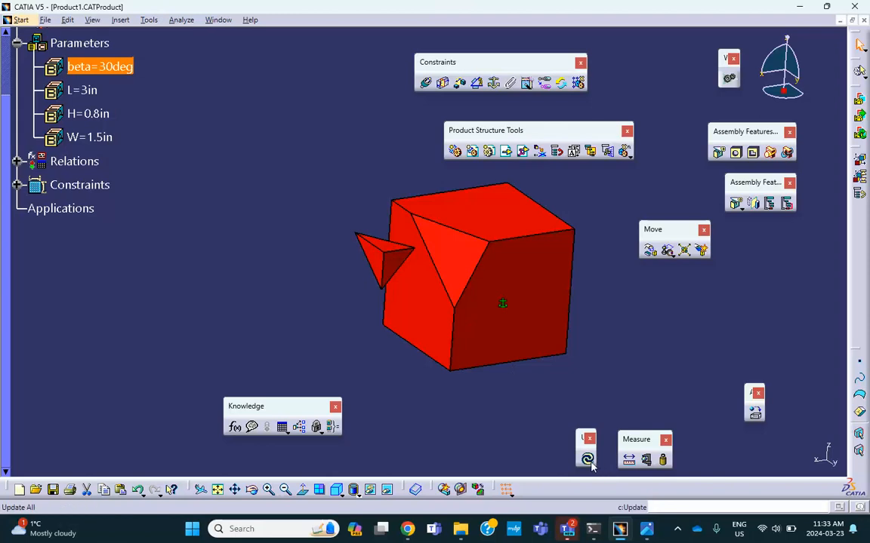
middle_click_drag(449, 376, 506, 363)
Set parameter L to 2 in, update the assembly and inspect the resized box from several directions
double_click(80, 90)
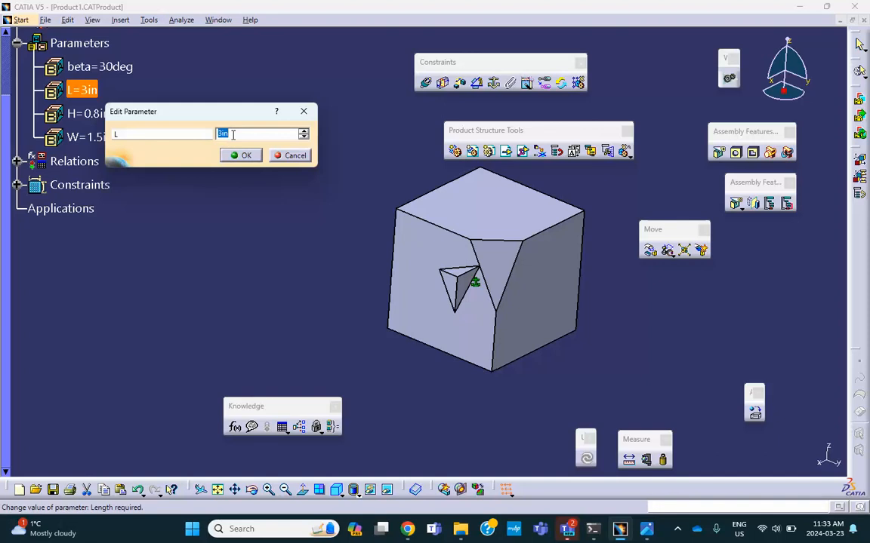
type("2")
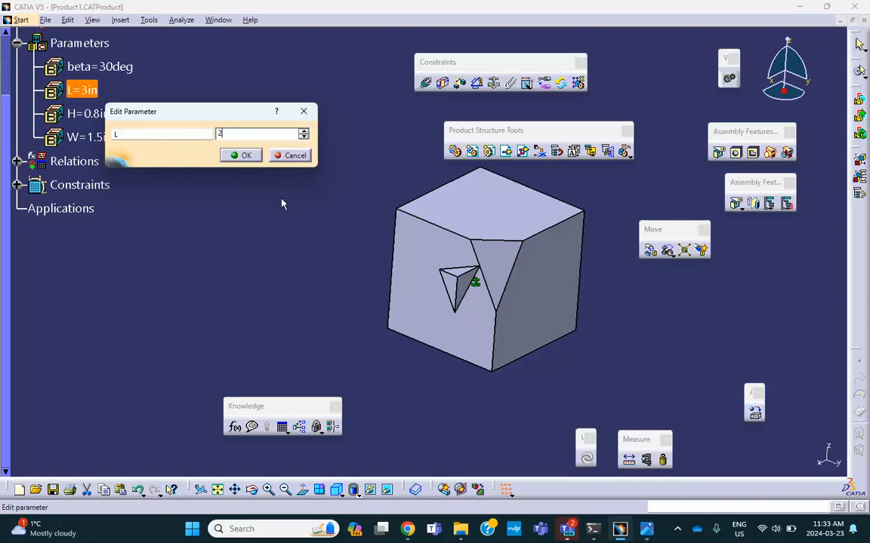
left_click(246, 155)
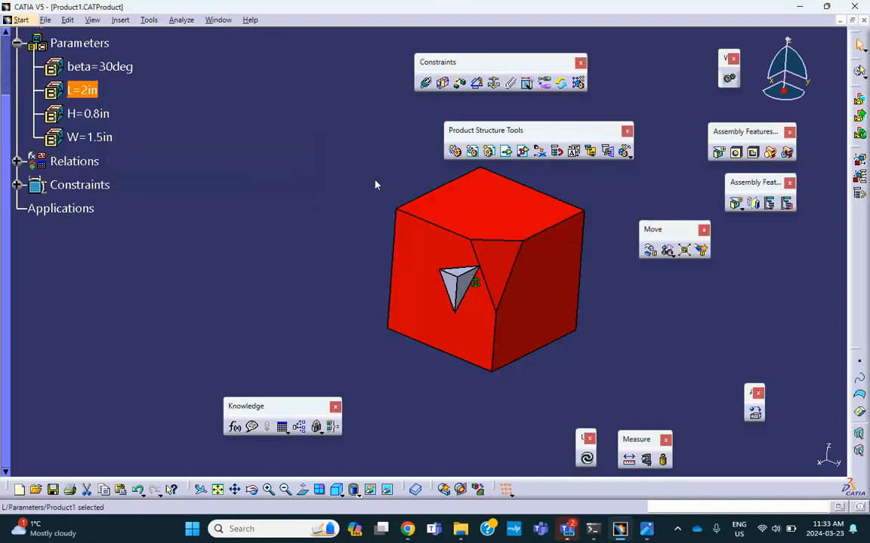
left_click(587, 458)
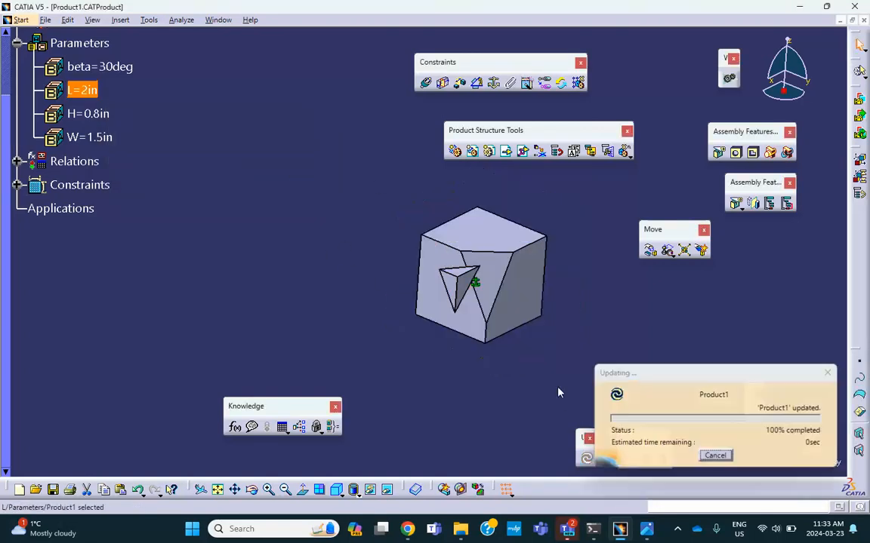
middle_click_drag(530, 338, 423, 234)
middle_click_drag(342, 255, 410, 313)
middle_click_drag(236, 268, 195, 221)
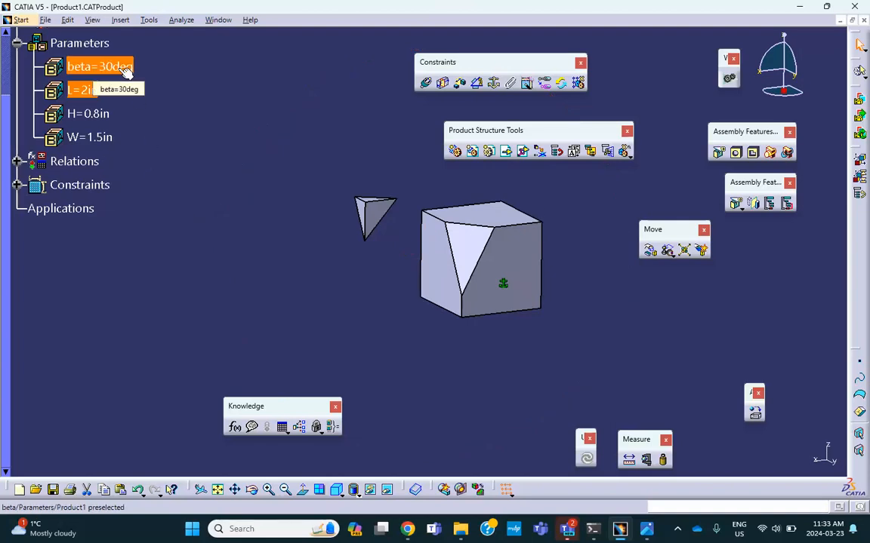
Set parameter W to 1 in and update the assembly
double_click(110, 138)
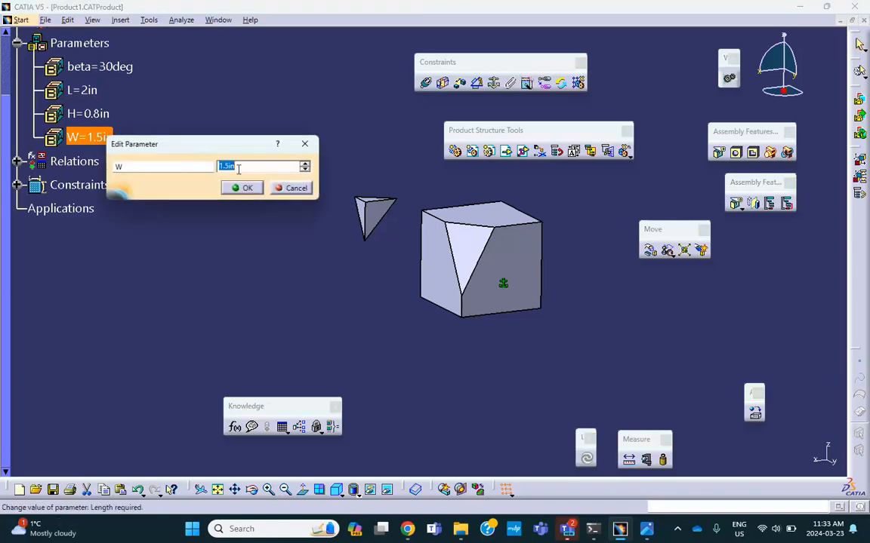
type("1")
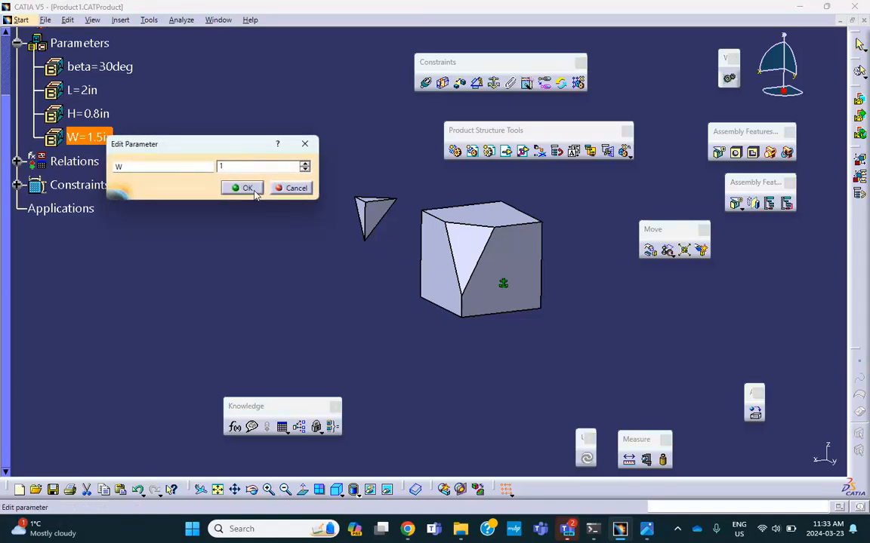
left_click(255, 193)
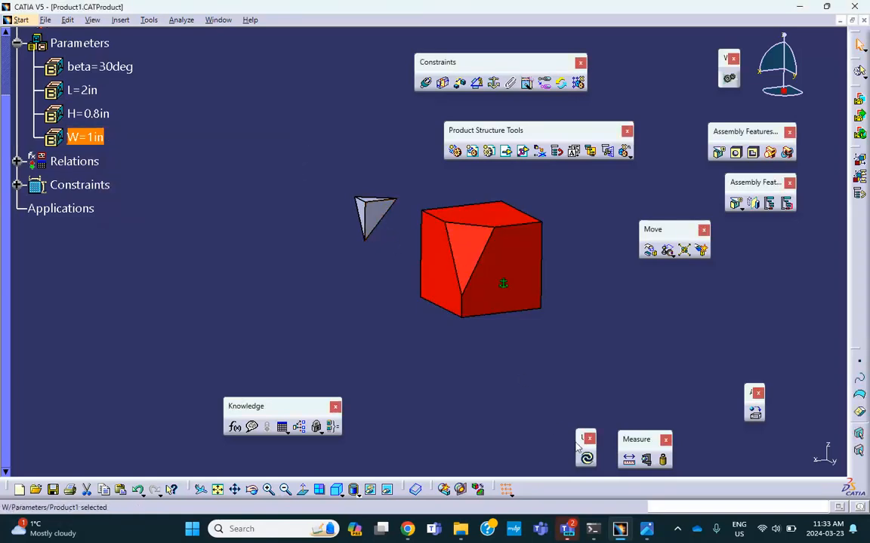
middle_click_drag(223, 258, 364, 226)
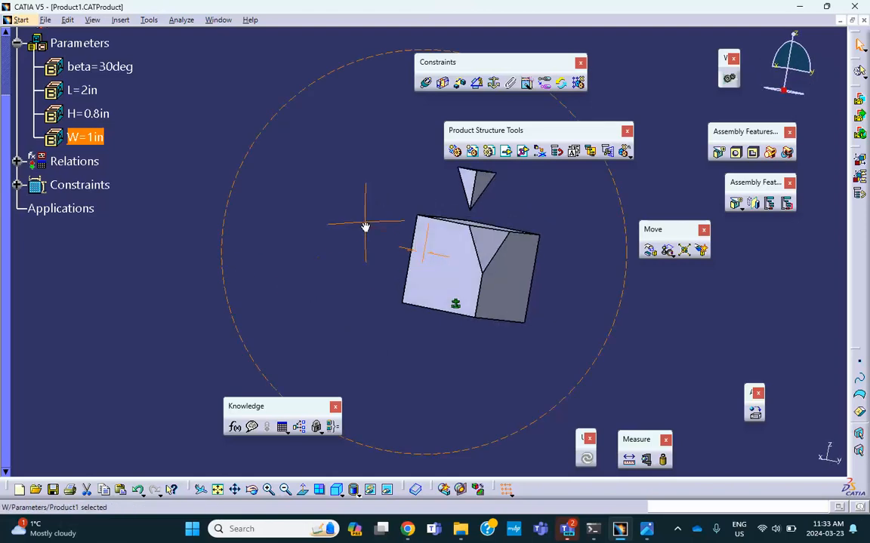
Set parameter W to 0.5 in, update the assembly and inspect the resized corner cut next to the wedge
double_click(93, 140)
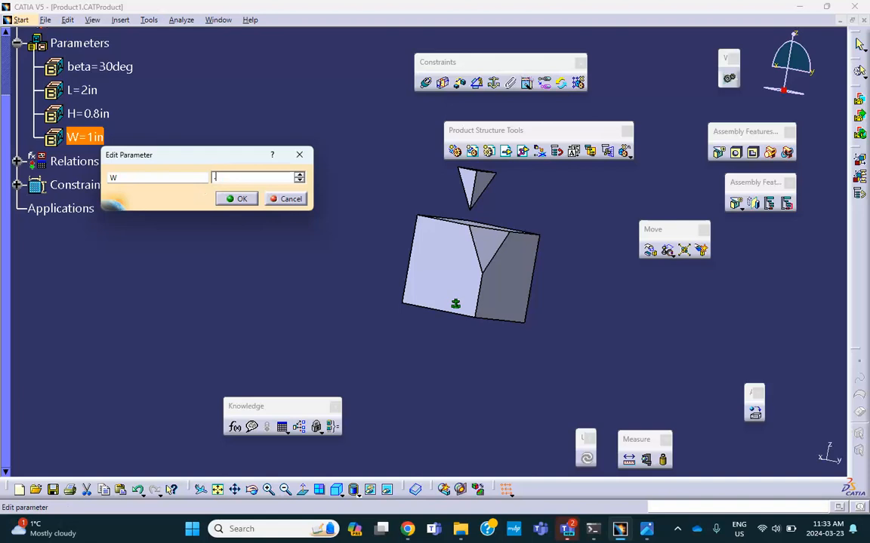
left_click(243, 202)
left_click(588, 458)
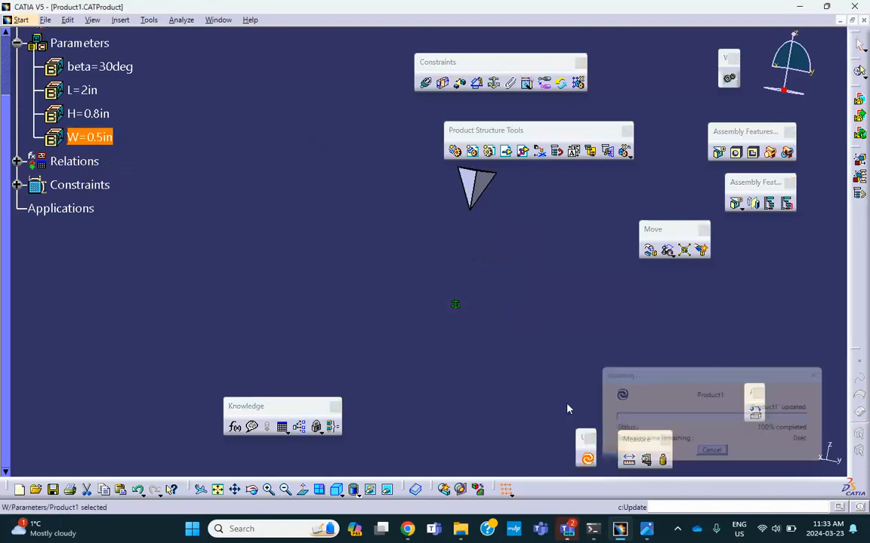
middle_click_drag(482, 251, 373, 251)
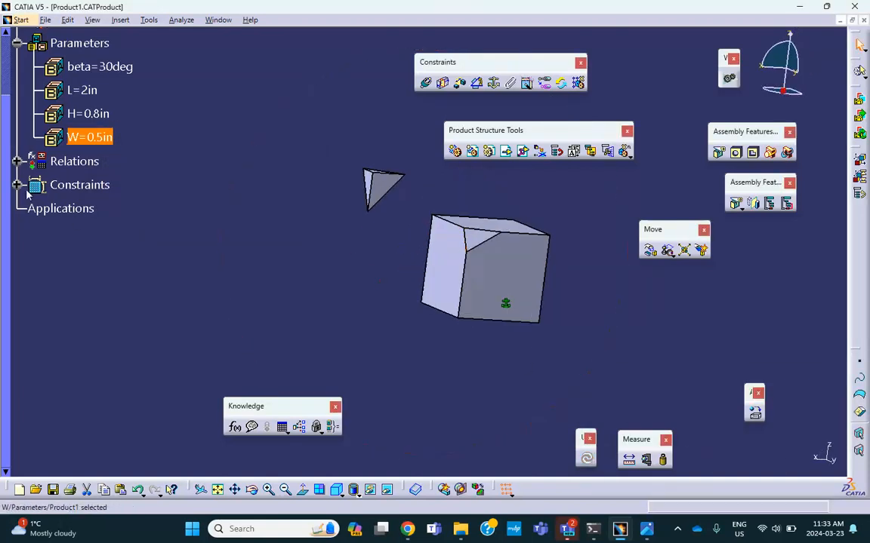
Expand the assembly's Relations and check which box and wedge dimensions are driven by beta, L, H and W
left_click(16, 161)
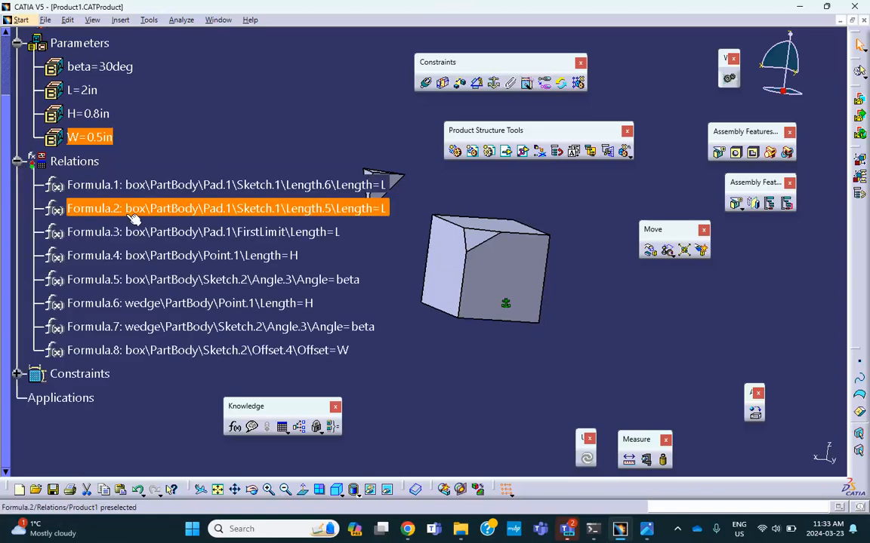
middle_click_drag(368, 240, 450, 272)
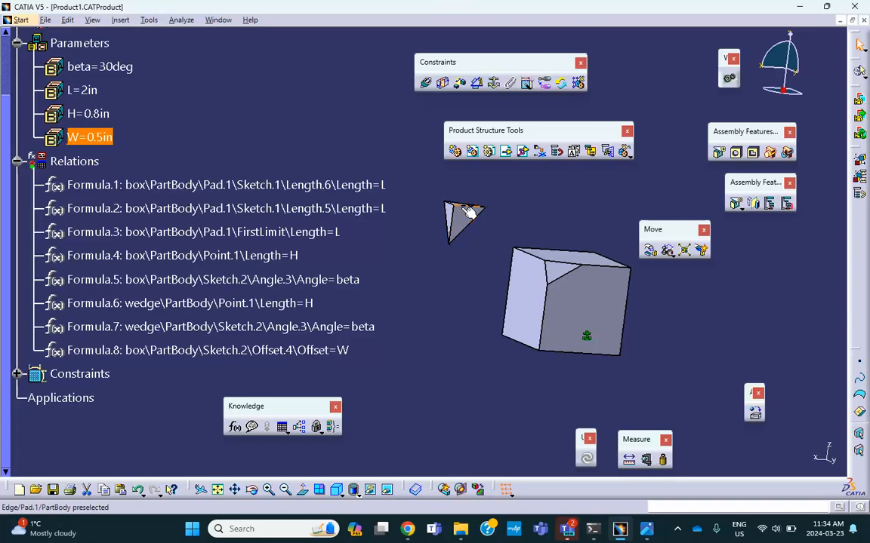
middle_click_drag(381, 252, 415, 330)
middle_click_drag(661, 296, 622, 314)
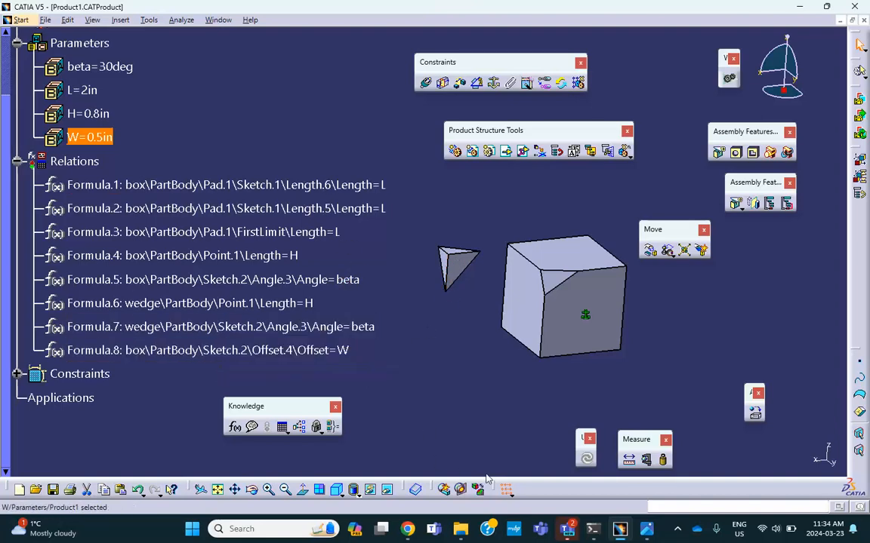
Open the Formulas dialog, review the parameters of the wedge's Pad.1, and close it without adding a formula
left_click(235, 428)
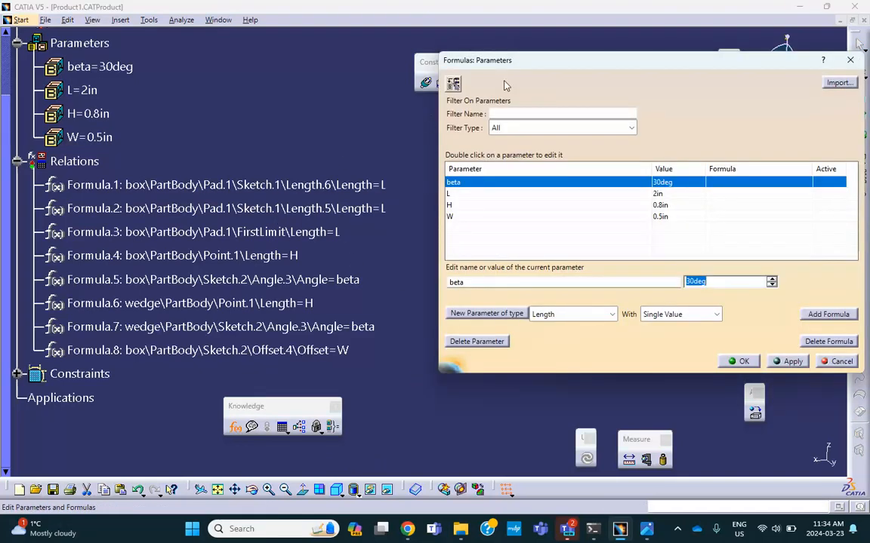
left_click_drag(526, 65, 628, 117)
middle_click_drag(472, 183, 425, 174)
left_click(396, 291)
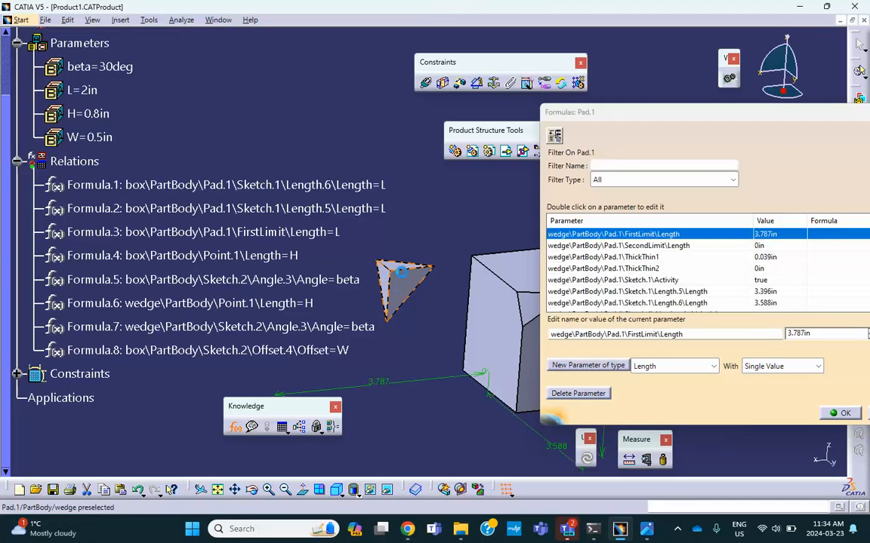
middle_click_drag(427, 271, 434, 347)
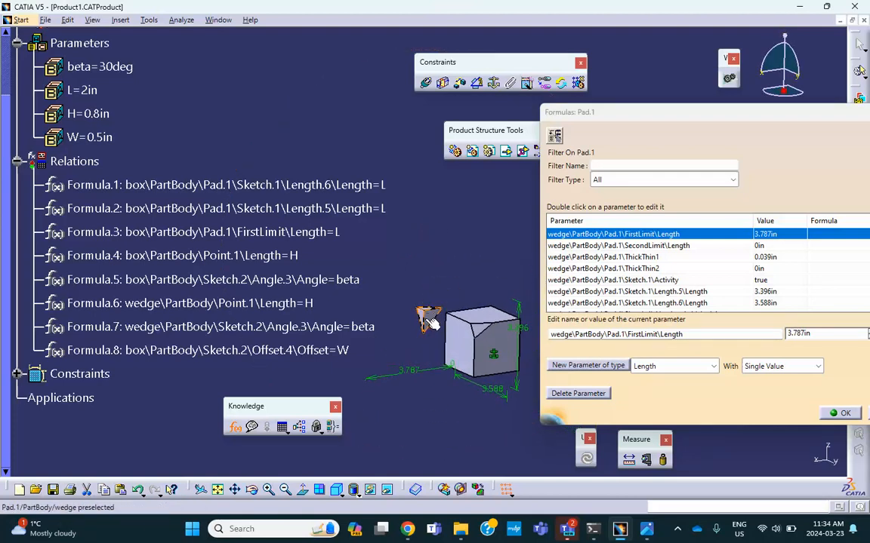
middle_click_drag(411, 349, 432, 410)
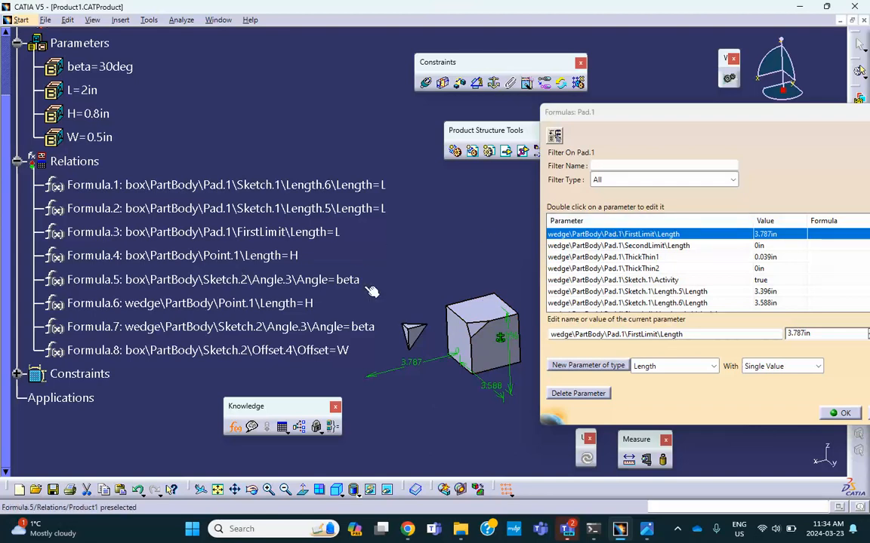
left_click(841, 414)
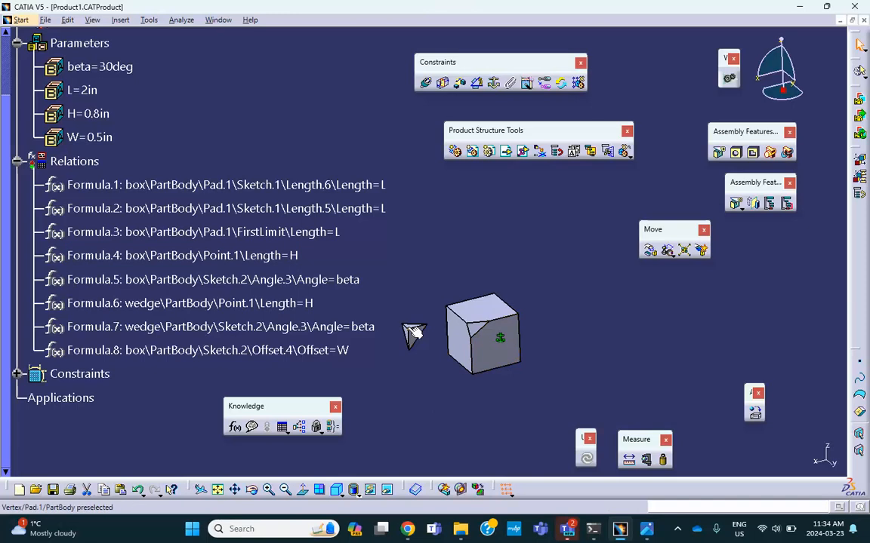
Open the wedge's Sketch.2 for editing and examine its angle and offset constraints
scroll(93, 244, "up", 3)
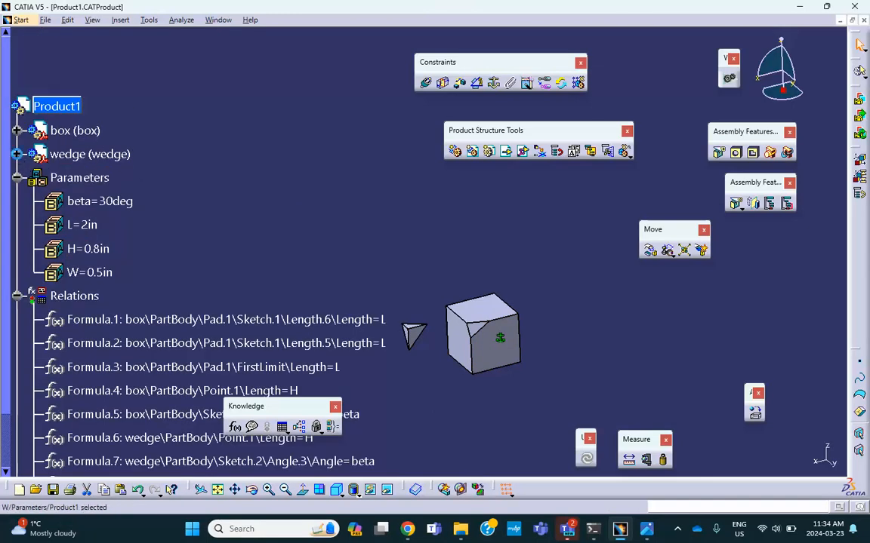
left_click(17, 154)
scroll(111, 231, "down", 1)
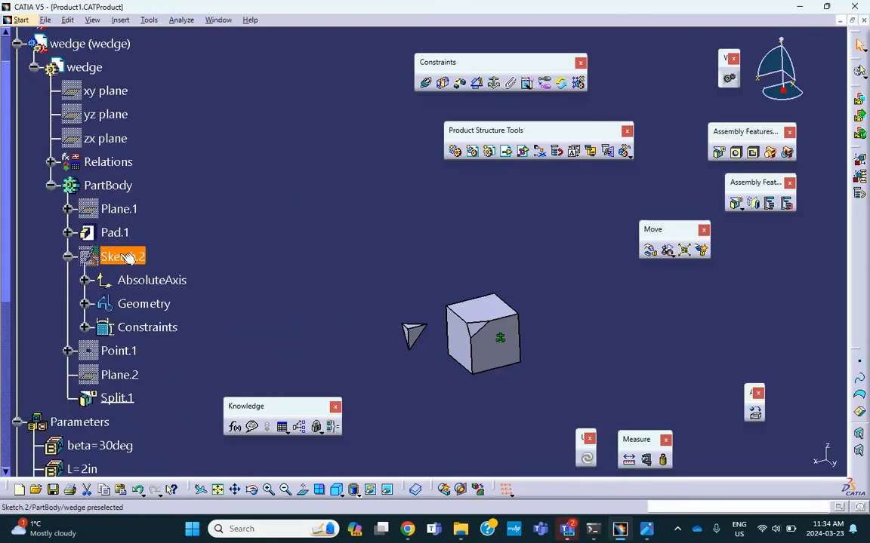
double_click(128, 258)
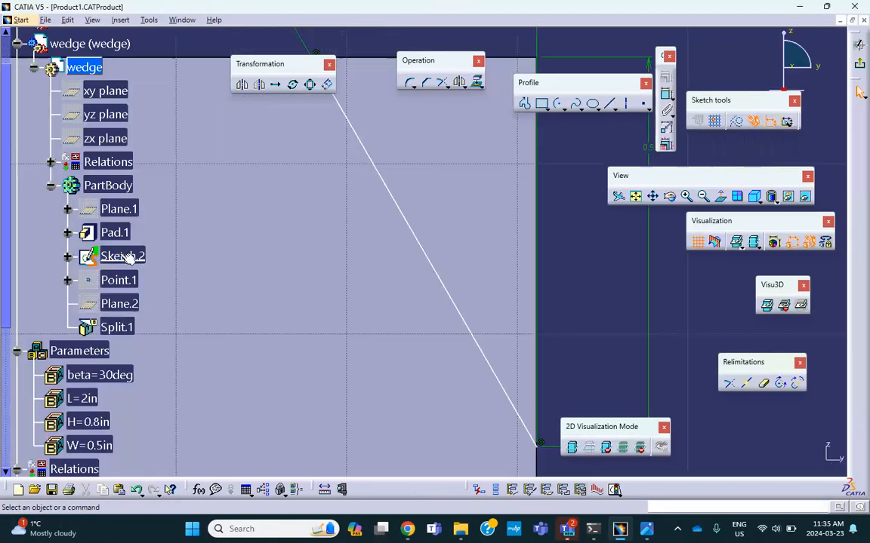
mouse_move(306, 258)
middle_mouse_down()
mouse_move(300, 254)
mouse_move(302, 334)
middle_mouse_up()
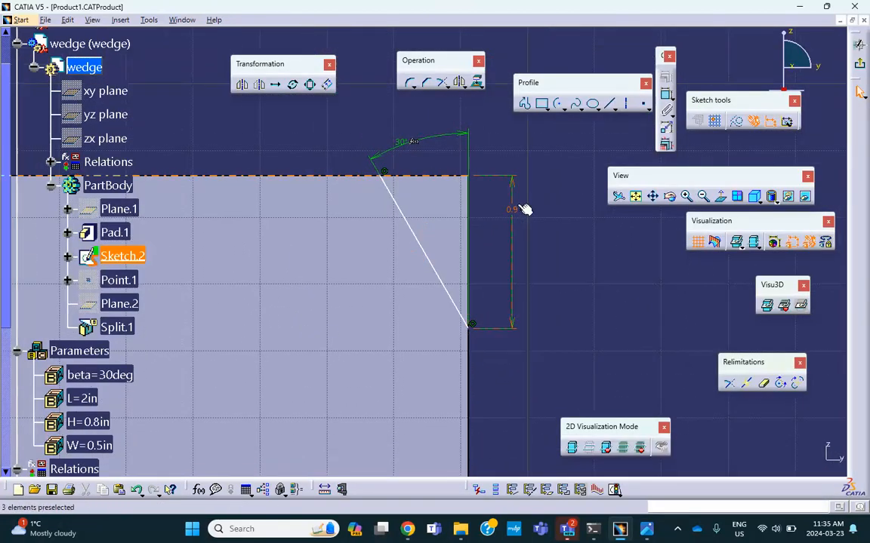
middle_click_drag(525, 212, 438, 254)
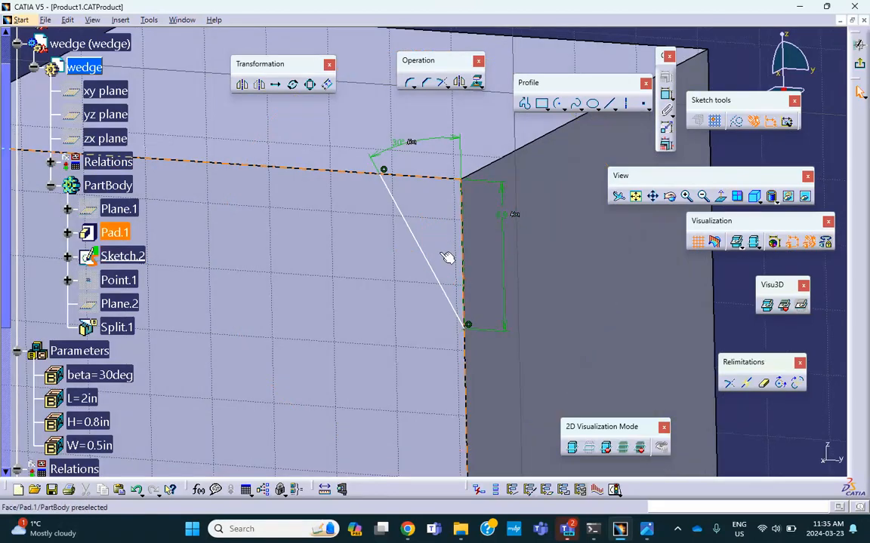
Hide the wedge solid and compare its sketch line with the cut corner of the box
right_click(518, 262)
left_click(563, 291)
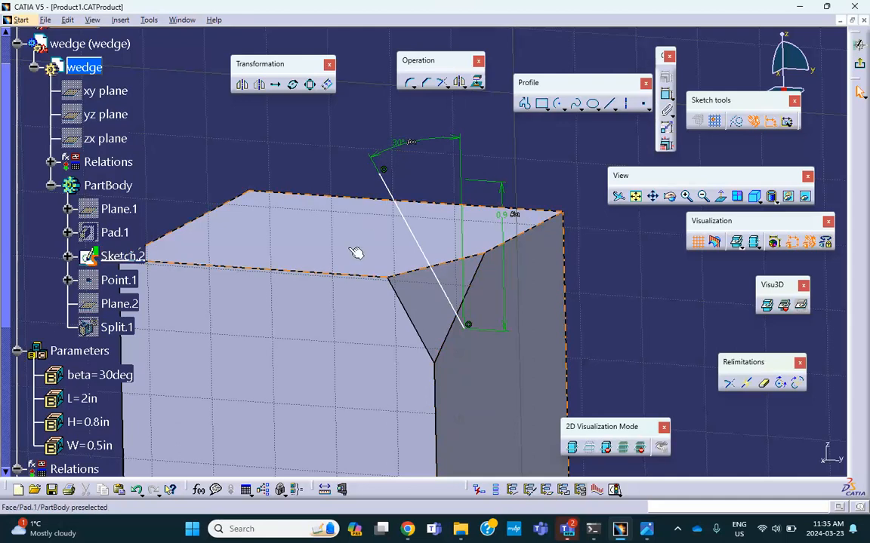
mouse_move(346, 248)
middle_mouse_down()
mouse_move(386, 204)
mouse_move(381, 227)
middle_mouse_up()
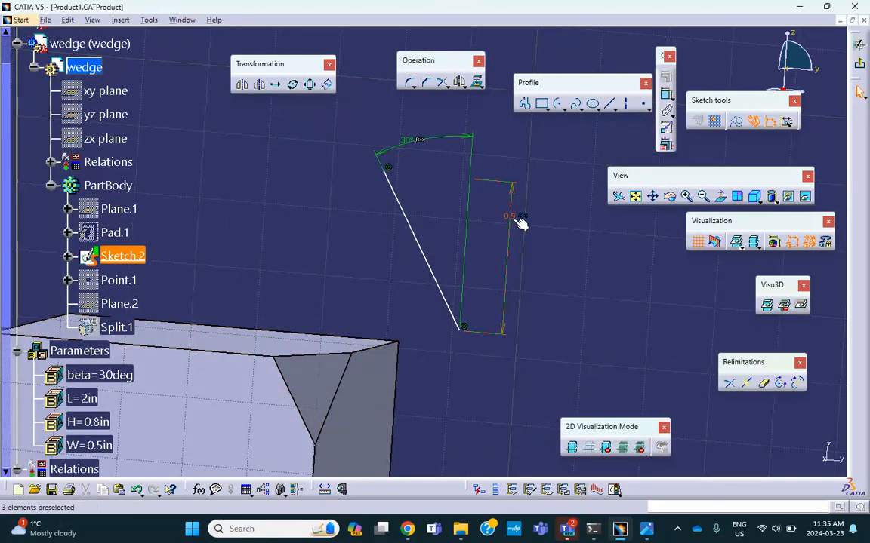
mouse_move(282, 334)
middle_mouse_down()
mouse_move(346, 251)
mouse_move(356, 263)
mouse_move(341, 320)
mouse_move(292, 316)
mouse_move(259, 326)
mouse_move(300, 272)
mouse_move(268, 297)
mouse_move(209, 236)
middle_mouse_up()
middle_click_drag(384, 333, 416, 324)
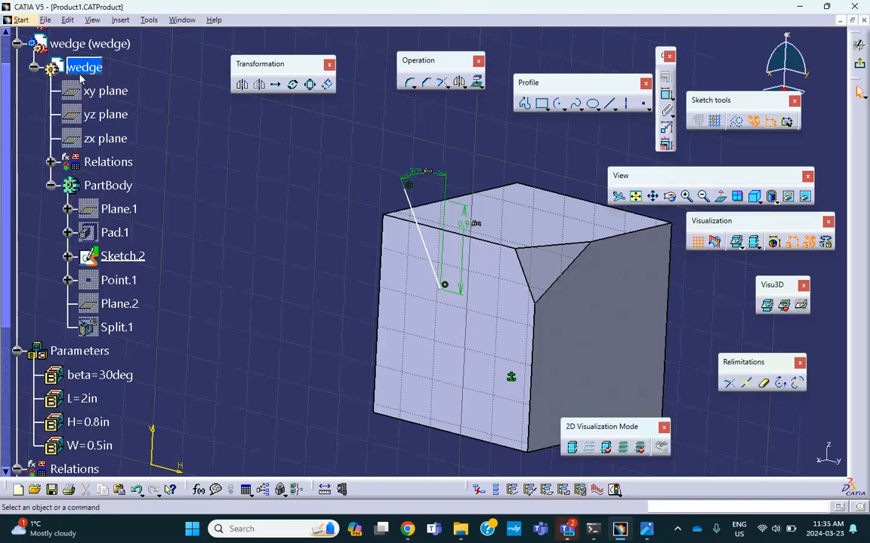
Compare the feature trees of the box and the wedge, and exit the wedge sketch
scroll(117, 242, "down", 2)
scroll(136, 234, "up", 5)
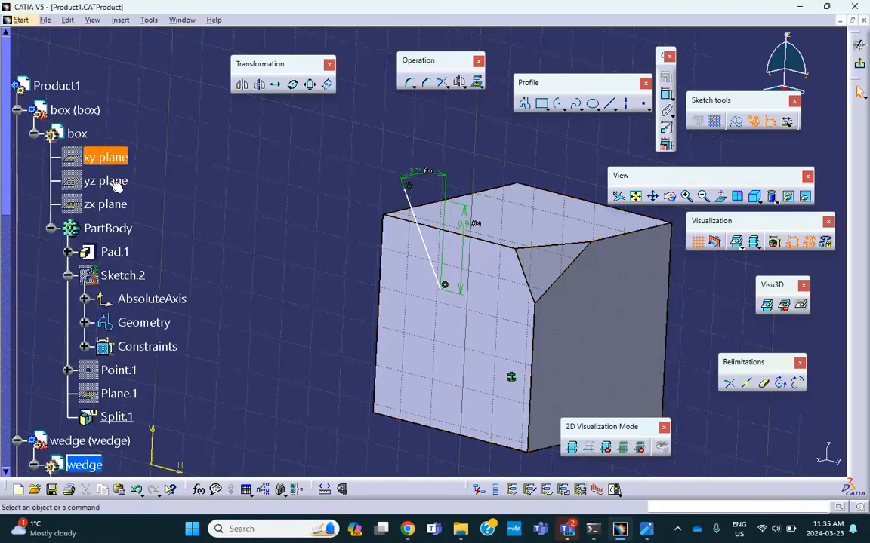
scroll(133, 202, "down", 2)
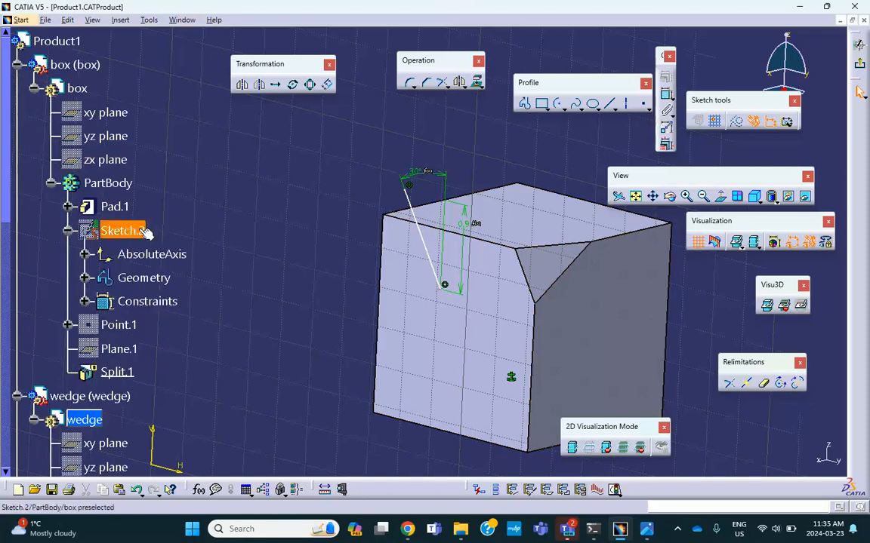
scroll(143, 222, "down", 4)
scroll(141, 234, "down", 6)
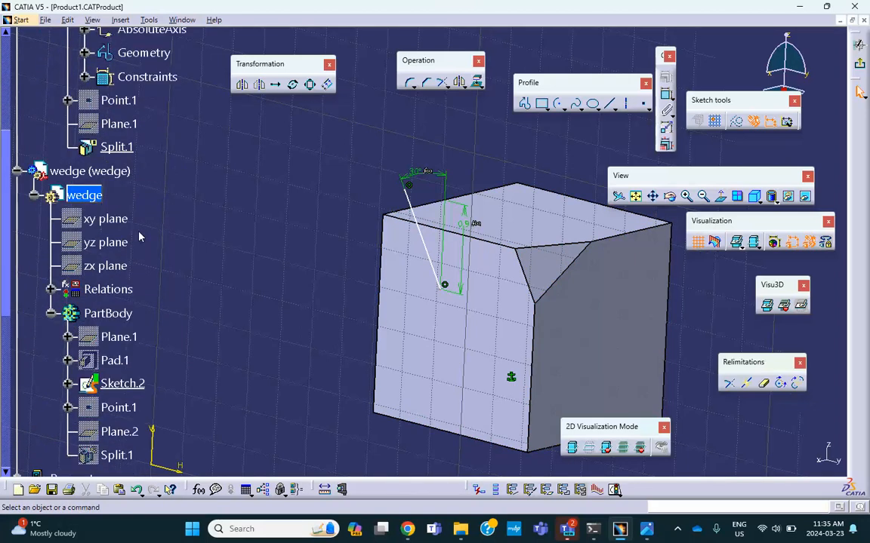
left_click(859, 70)
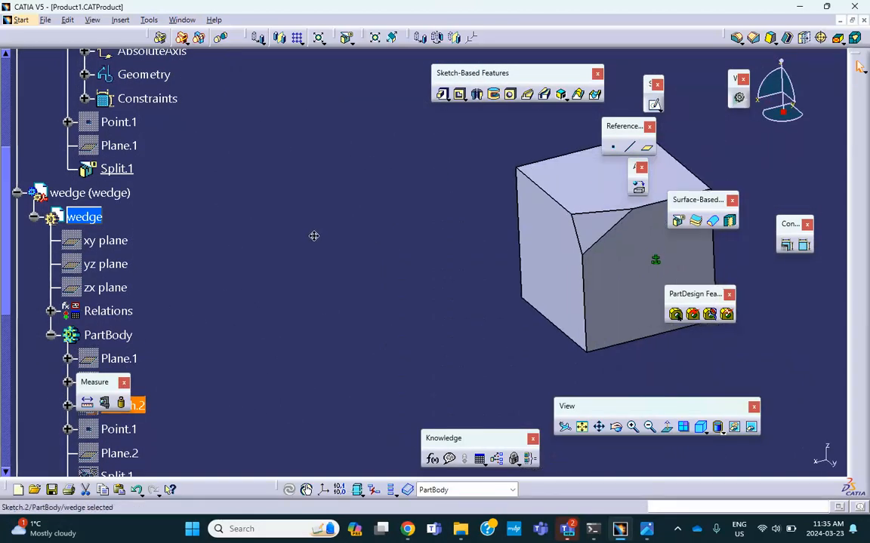
Show the wedge solid again from the hidden space and return to the visible space
scroll(189, 234, "down", 4)
scroll(246, 220, "up", 5)
scroll(244, 221, "down", 1)
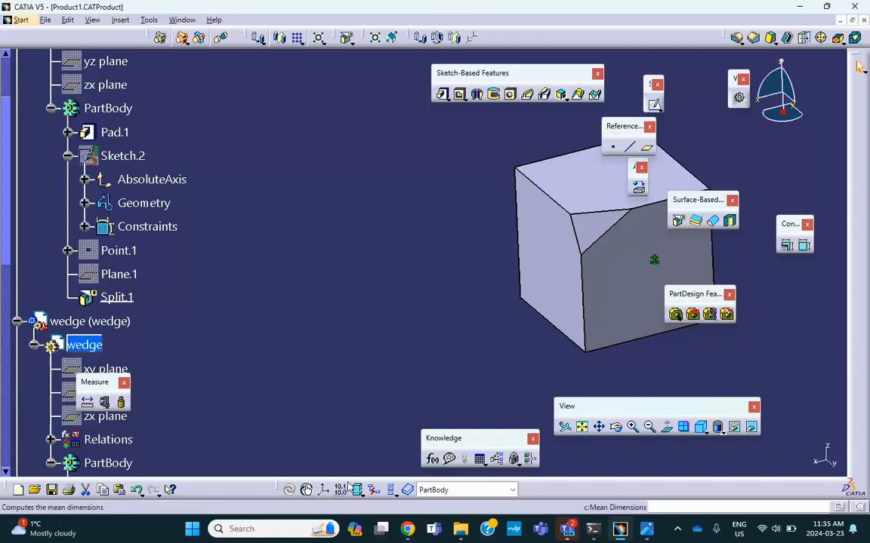
left_click(306, 489)
right_click(423, 238)
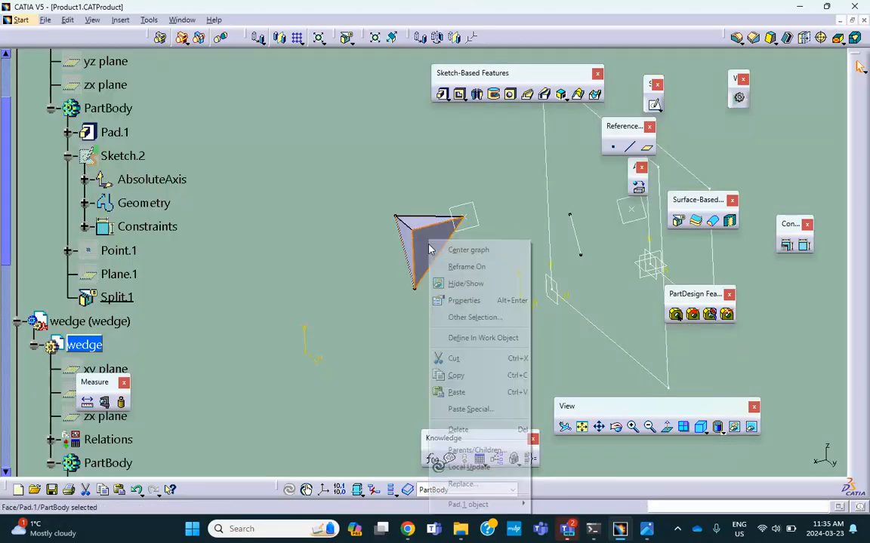
left_click(462, 283)
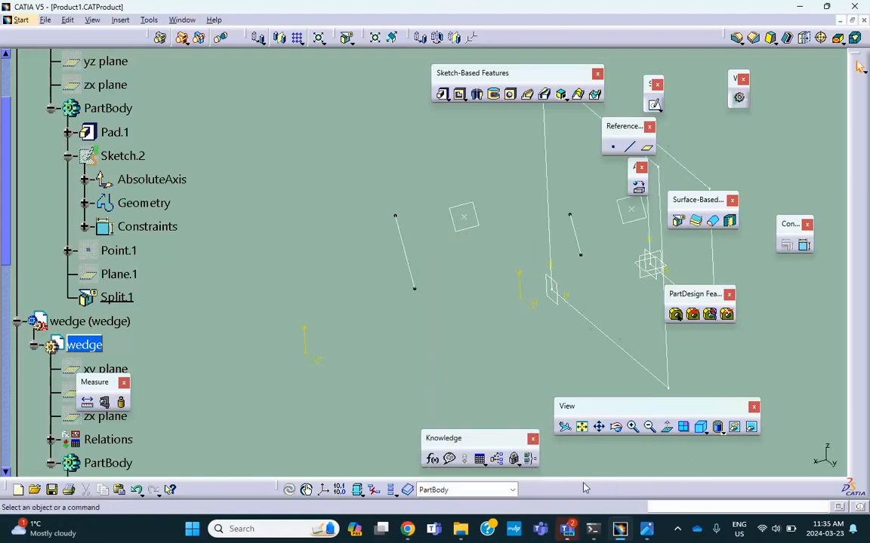
left_click(733, 428)
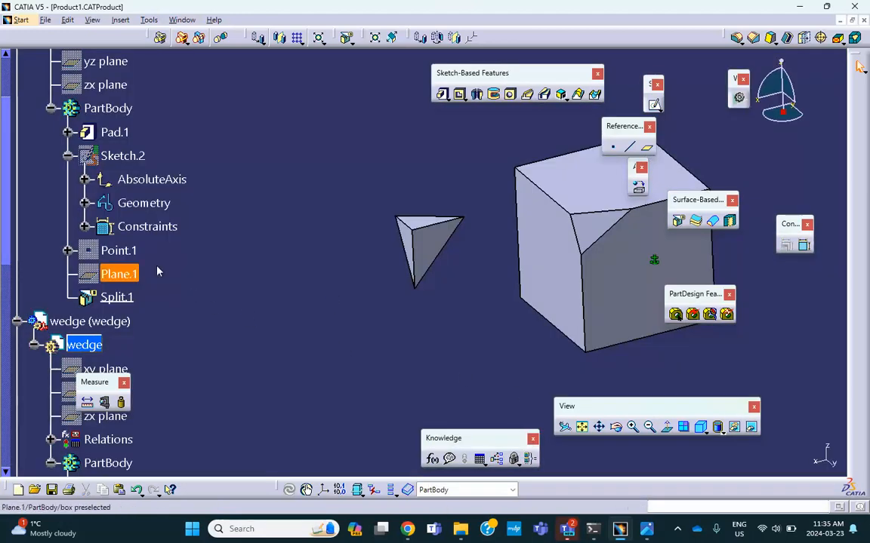
Hide the whole box component in the assembly
scroll(125, 208, "up", 5)
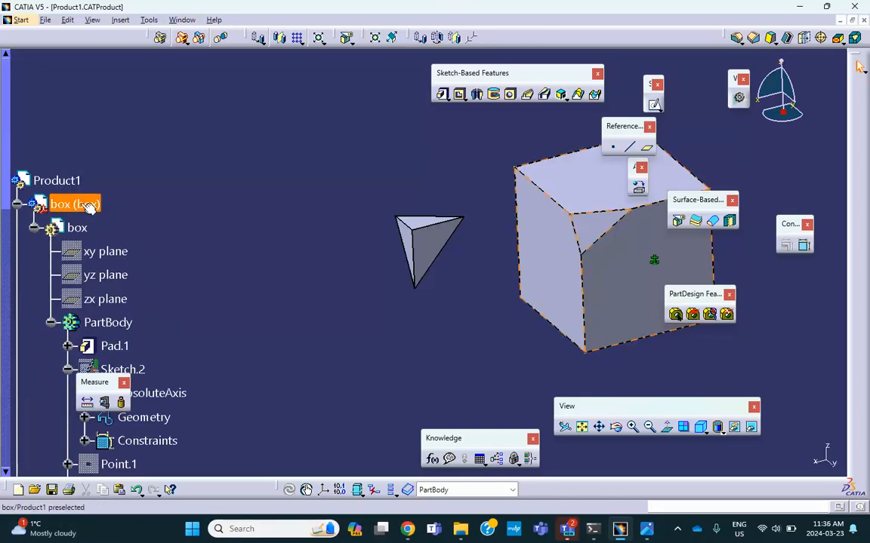
right_click(89, 208)
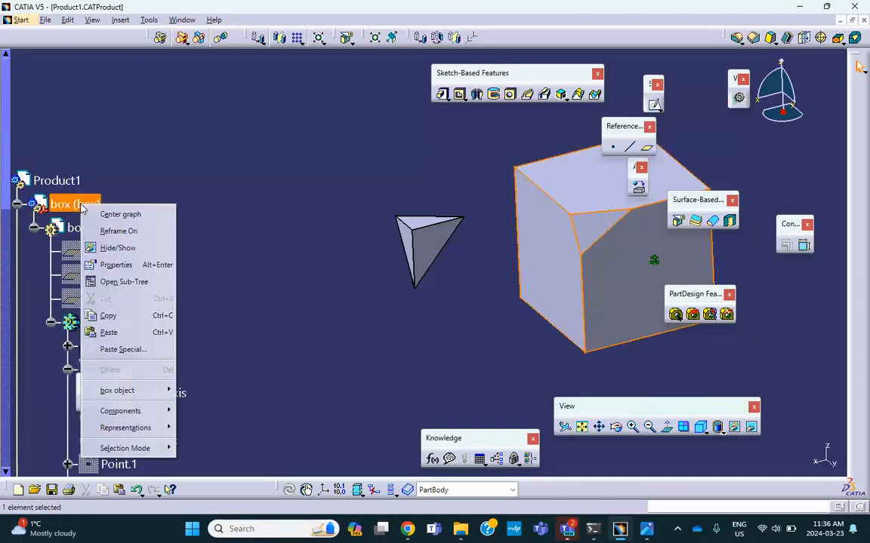
left_click(113, 247)
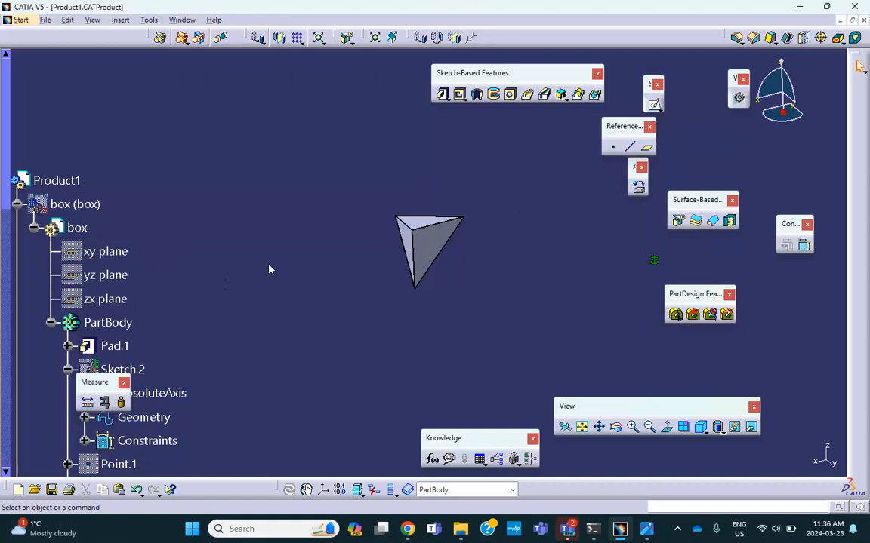
Open the wedge's Sketch.2 and examine its vertical offset dimension against the product-level parameters and formulas
middle_click_drag(269, 269, 273, 223)
scroll(113, 249, "down", 3)
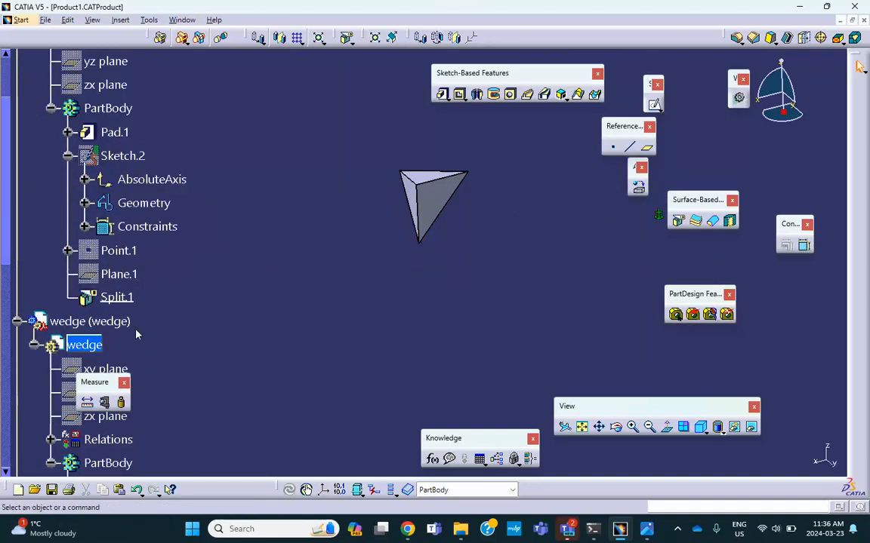
scroll(129, 326, "down", 4)
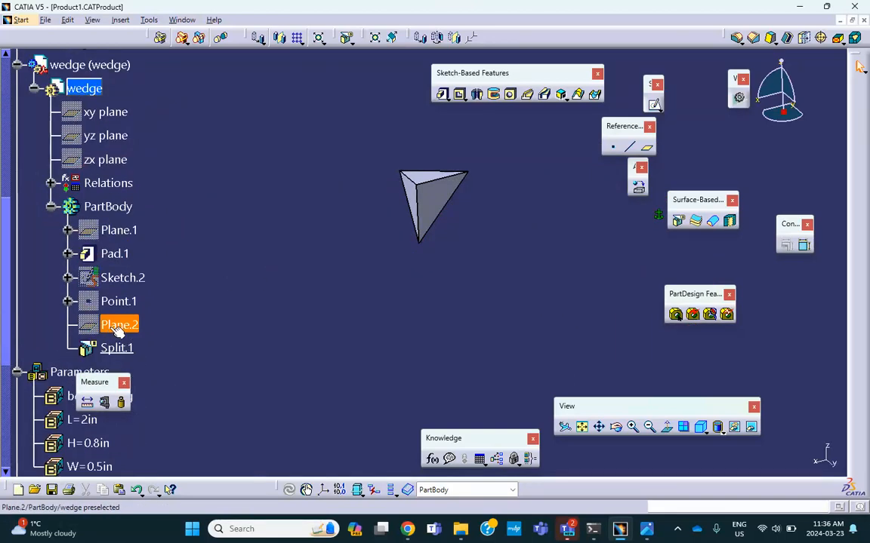
double_click(124, 278)
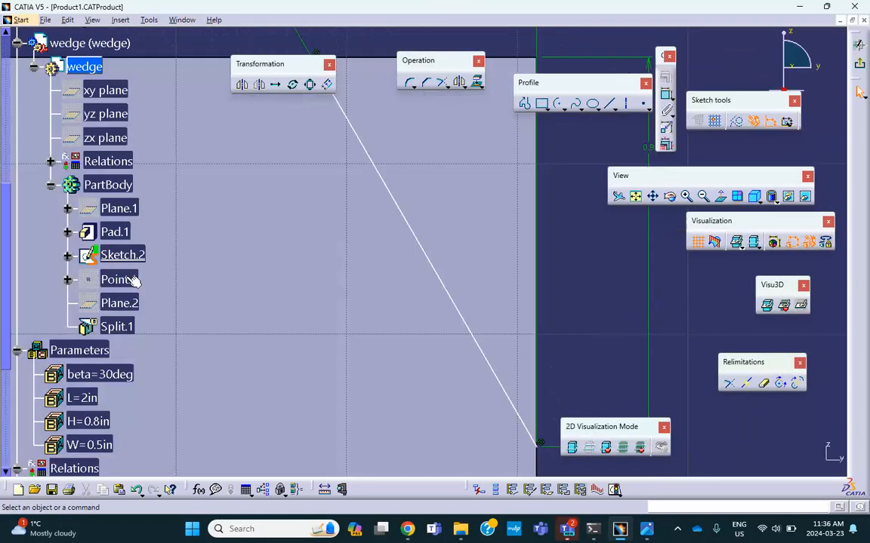
mouse_move(230, 252)
middle_mouse_down()
mouse_move(156, 278)
mouse_move(169, 358)
middle_mouse_up()
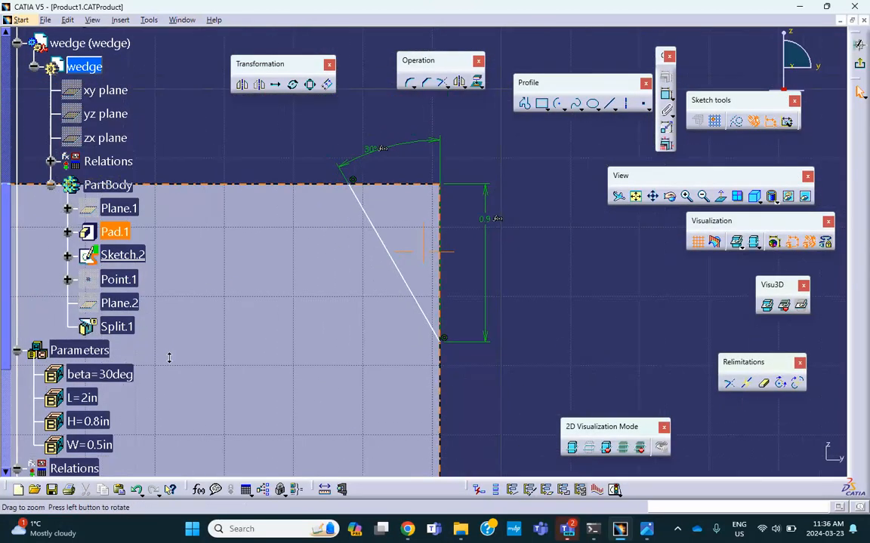
left_click(491, 248)
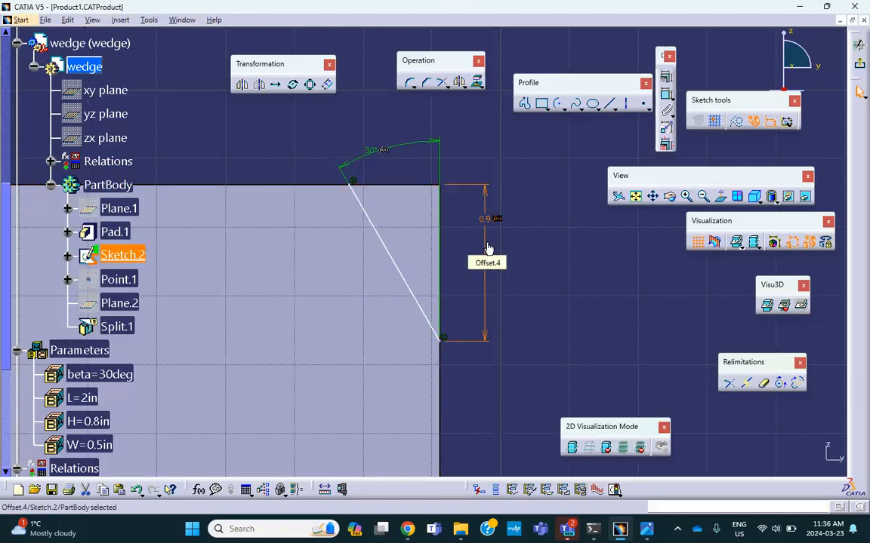
middle_click_drag(490, 253, 465, 257)
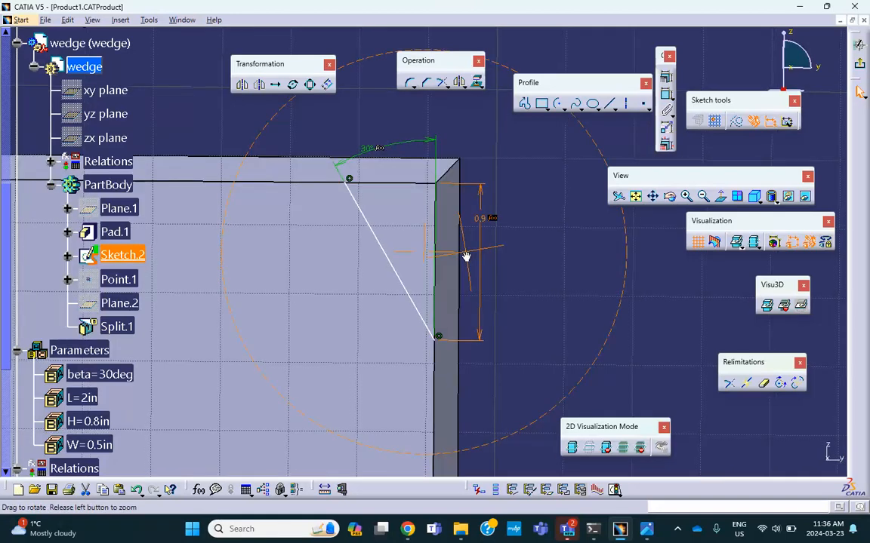
middle_click_drag(466, 256, 466, 252)
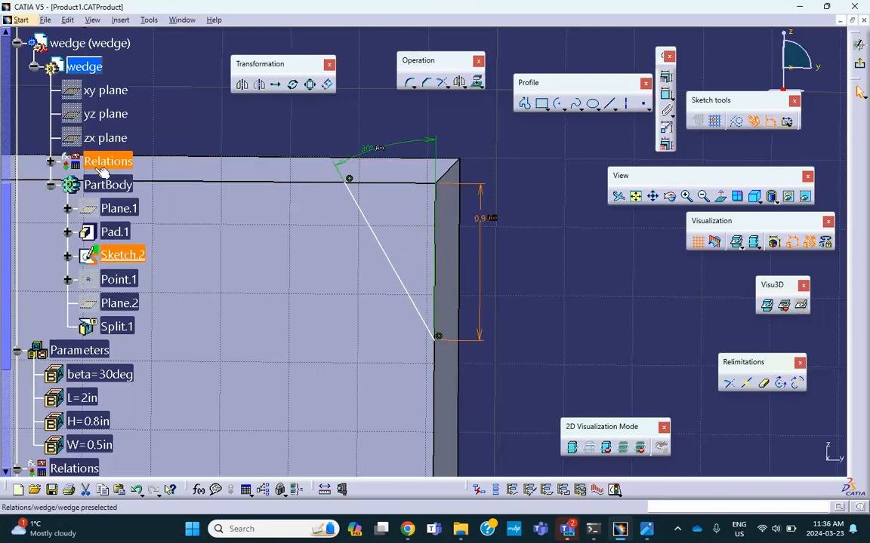
scroll(118, 259, "down", 1)
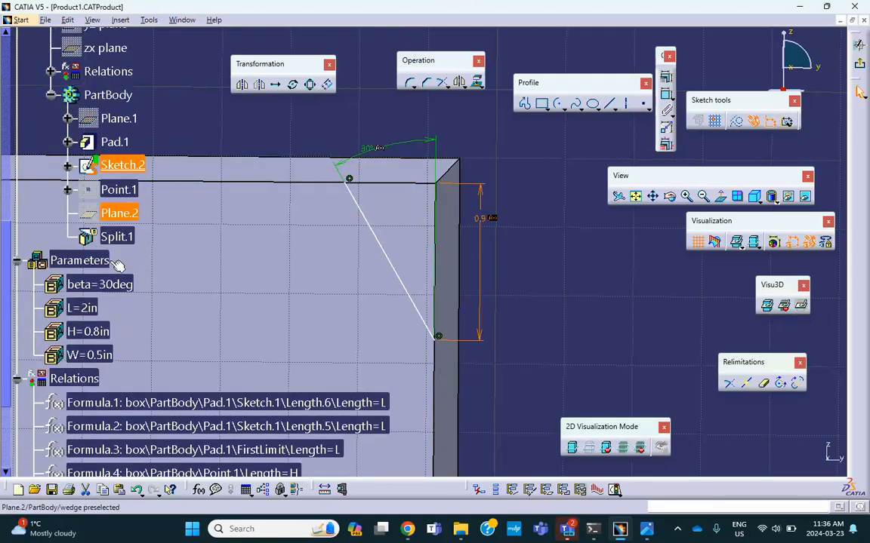
mouse_move(466, 254)
middle_mouse_down()
mouse_move(479, 274)
mouse_move(283, 299)
mouse_move(240, 274)
mouse_move(225, 287)
mouse_move(259, 297)
mouse_move(356, 293)
mouse_move(365, 282)
middle_mouse_up()
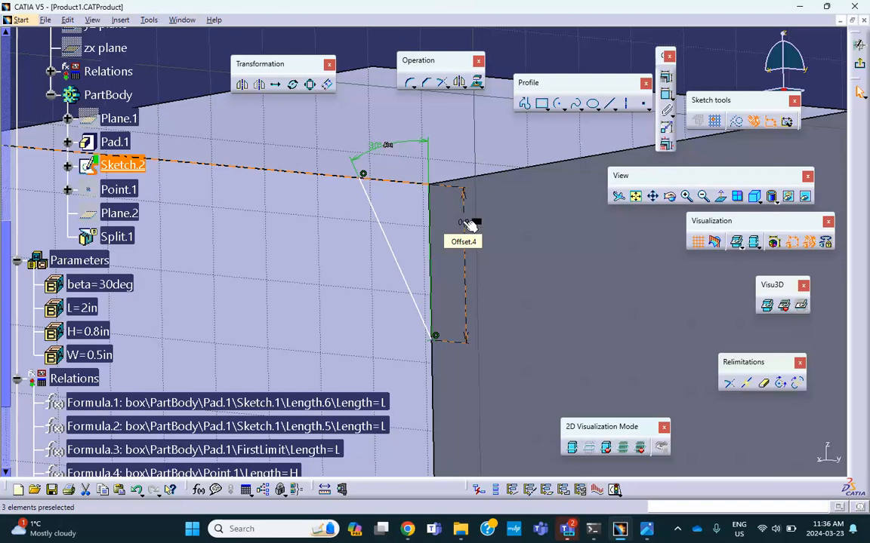
double_click(471, 225)
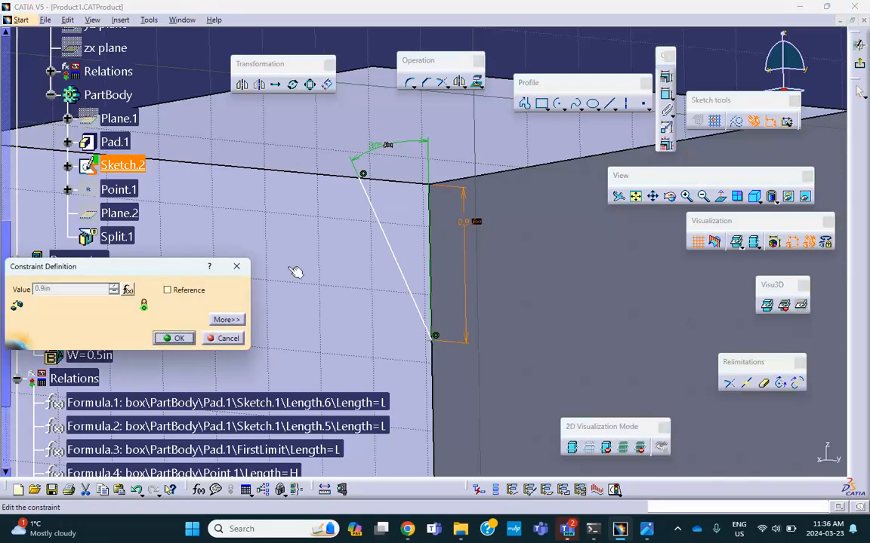
left_click(129, 290)
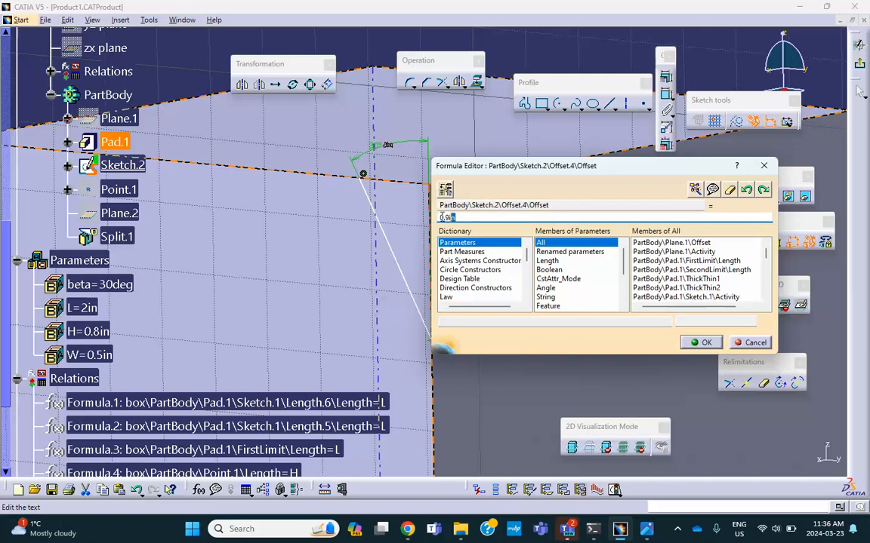
scroll(143, 269, "down", 7)
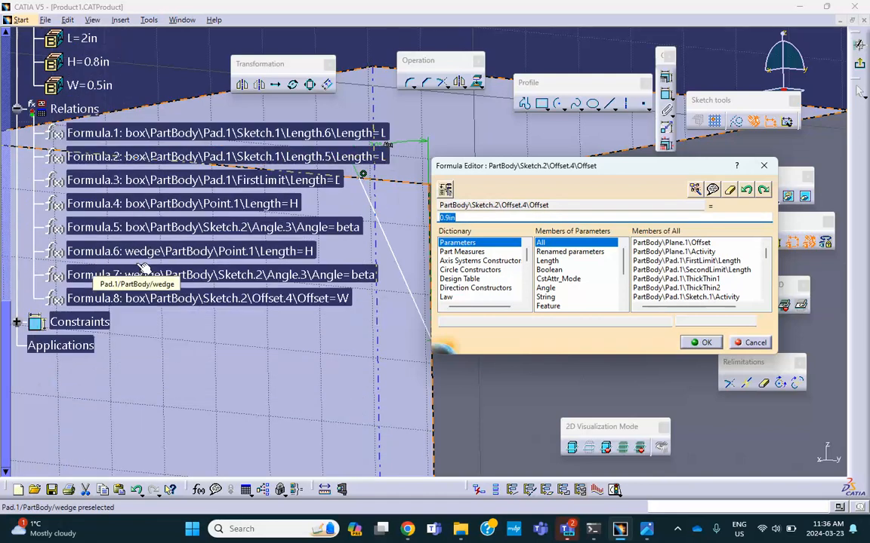
scroll(143, 269, "up", 6)
left_click(91, 221)
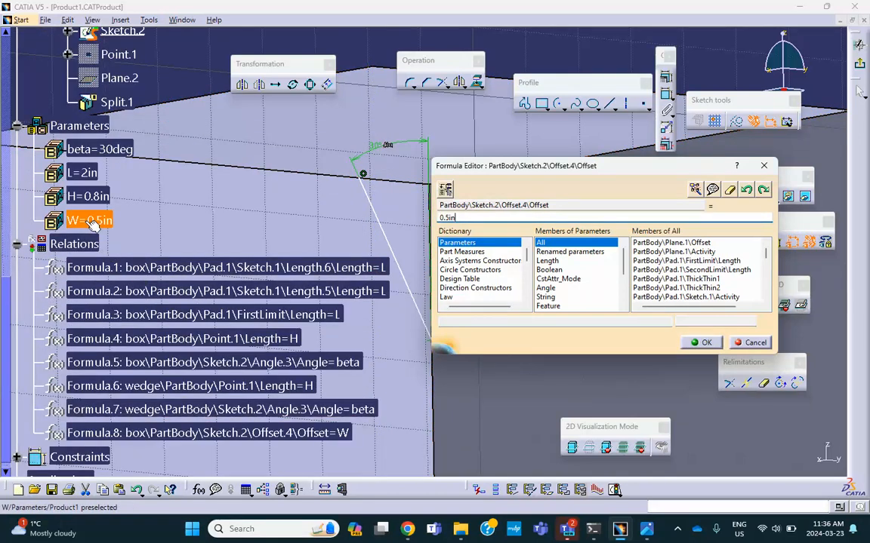
left_click(467, 216)
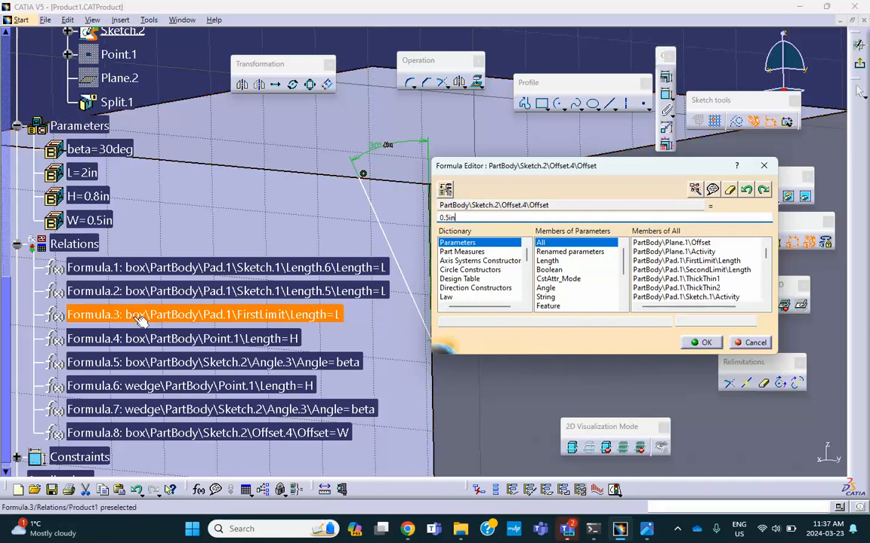
left_click(757, 345)
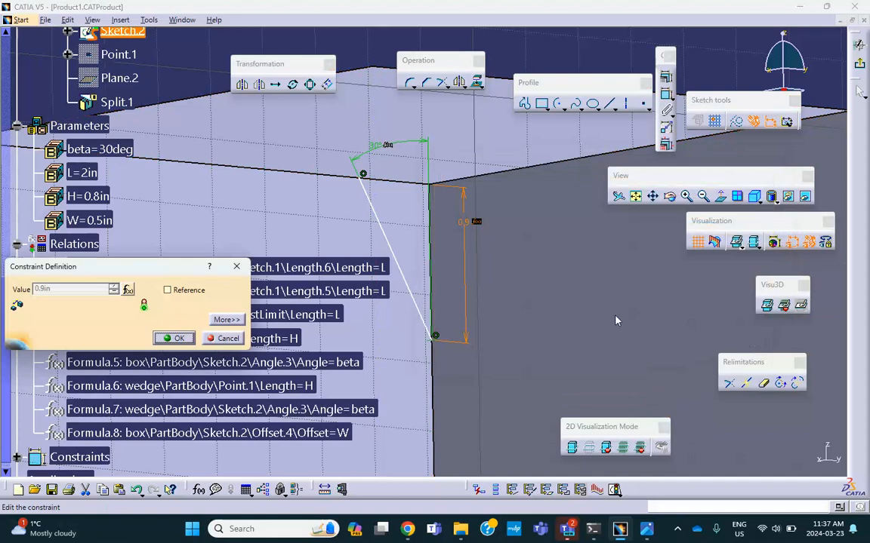
left_click(228, 339)
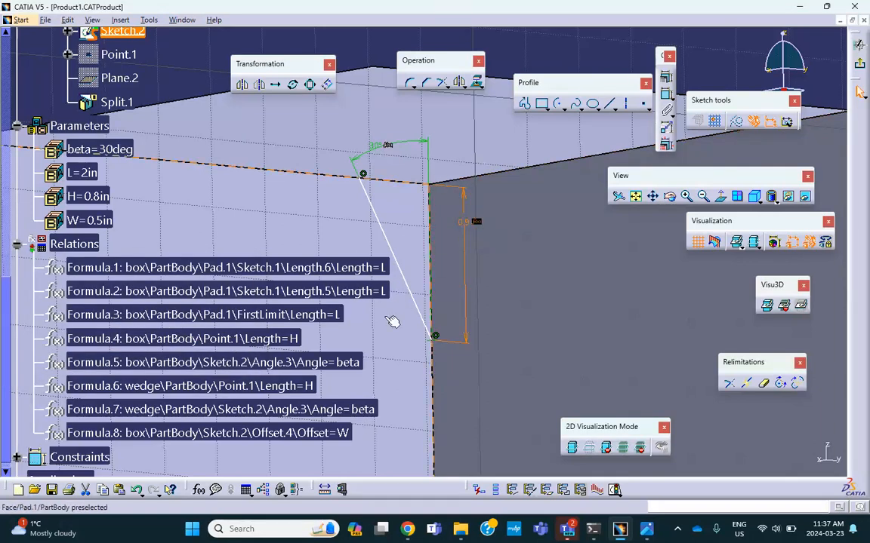
Exit the wedge sketch and delete the fixed-value formula for Sketch.2's Offset.4 from the wedge part's relations
scroll(128, 241, "up", 3)
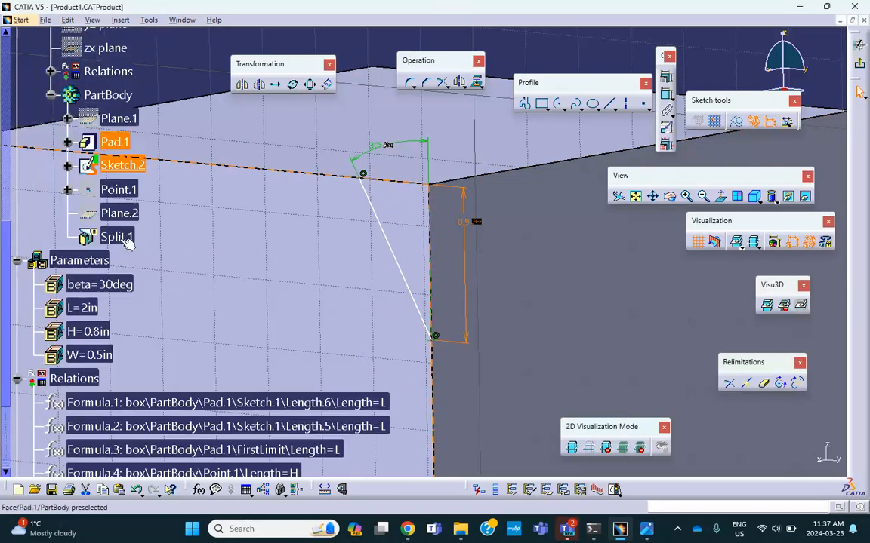
scroll(129, 241, "down", 2)
scroll(128, 255, "up", 3)
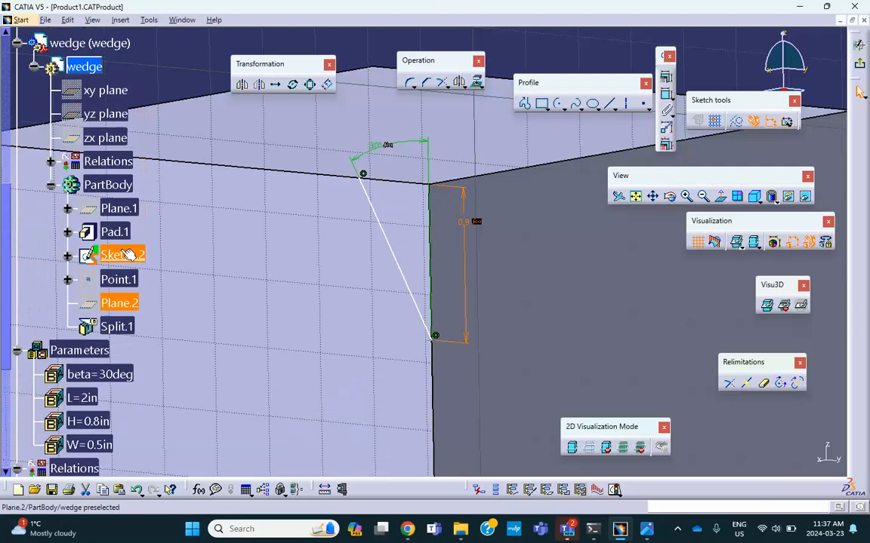
scroll(128, 255, "up", 2)
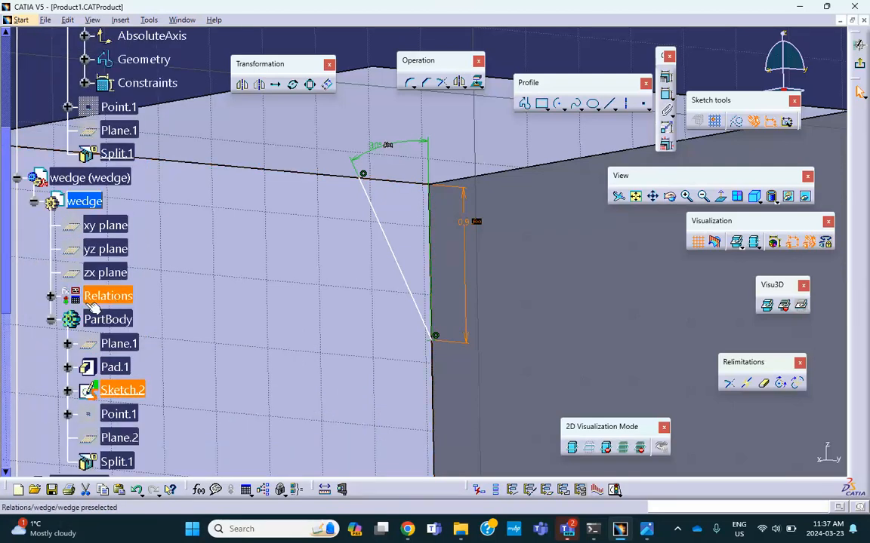
left_click(51, 296)
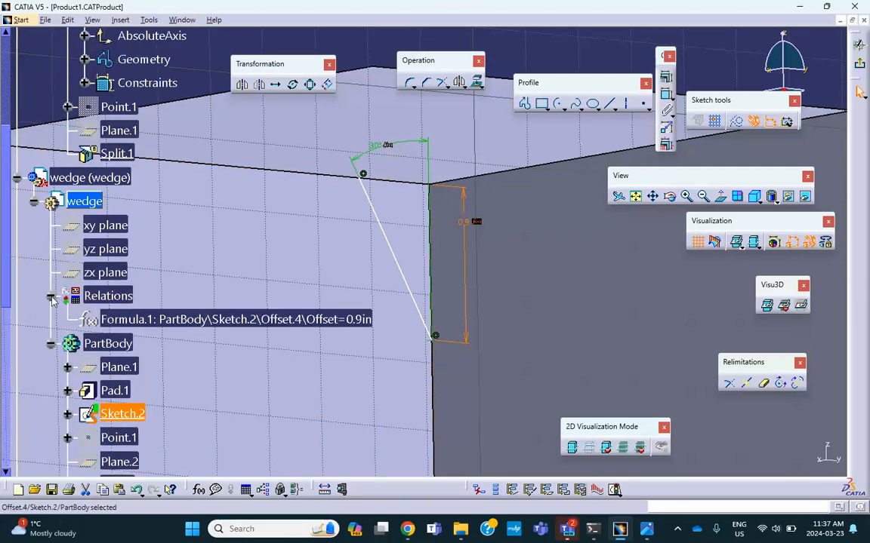
right_click(350, 318)
left_click(367, 288)
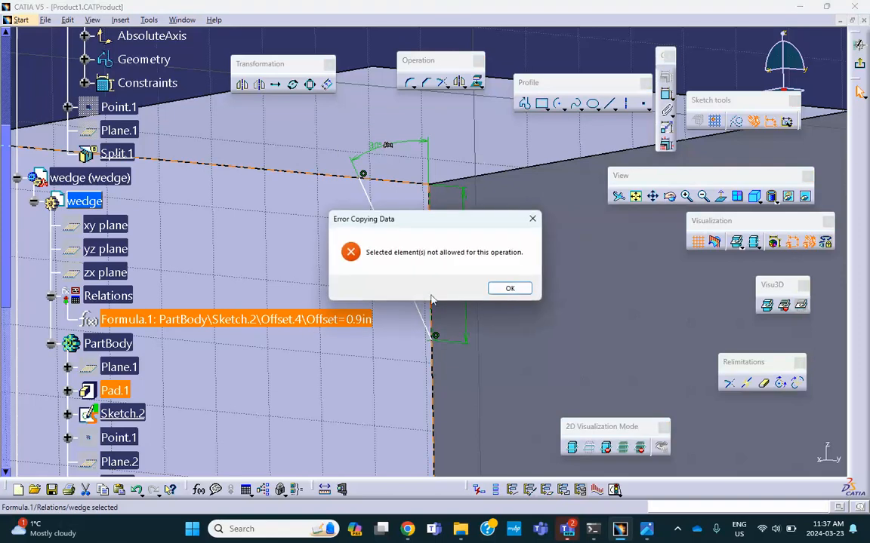
left_click(509, 289)
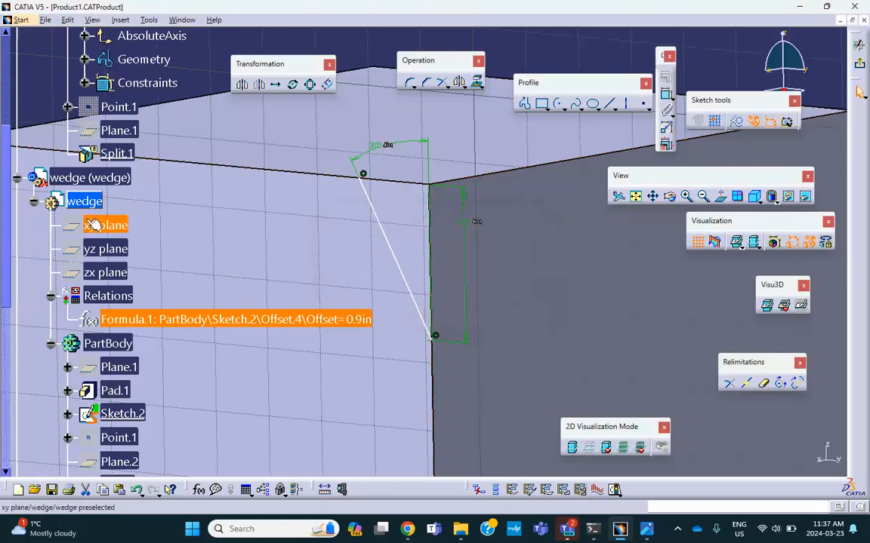
left_click(860, 64)
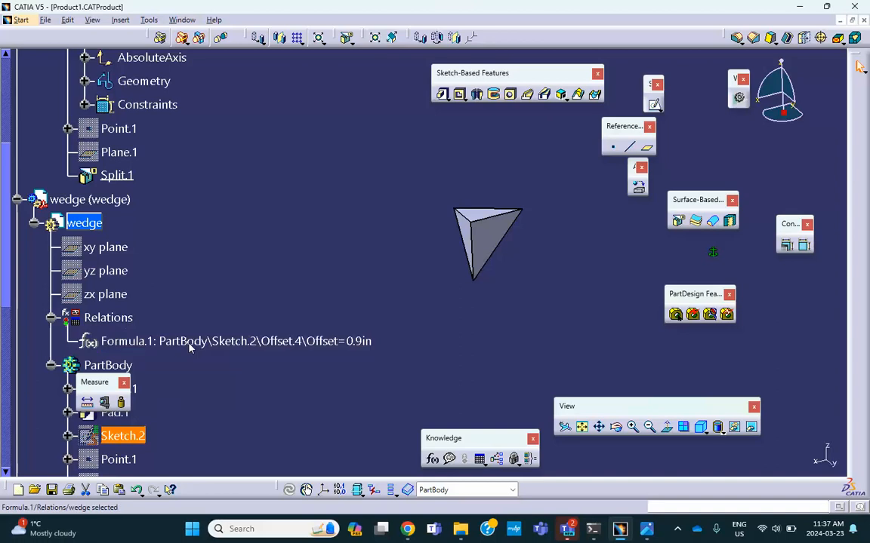
right_click(188, 342)
left_click(218, 259)
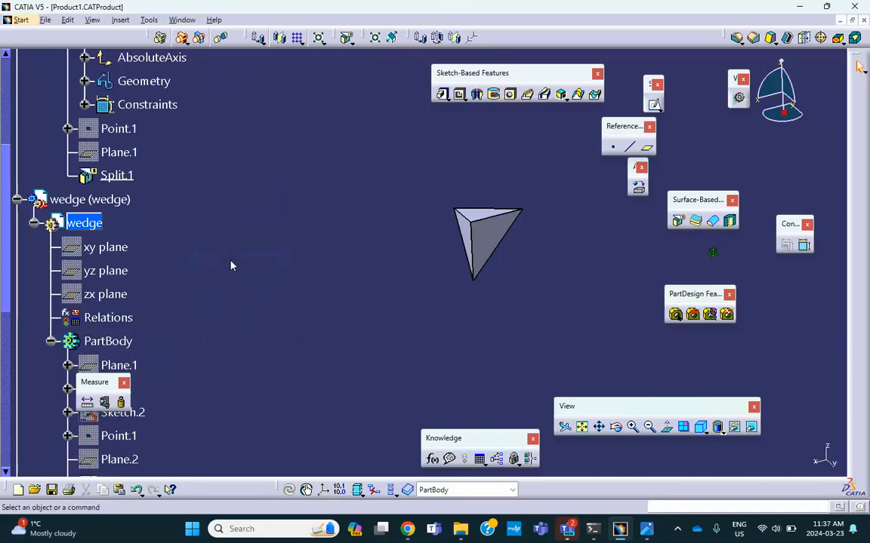
Activate the top-level Product1 for editing and check its parameters and relations
scroll(245, 225, "down", 7)
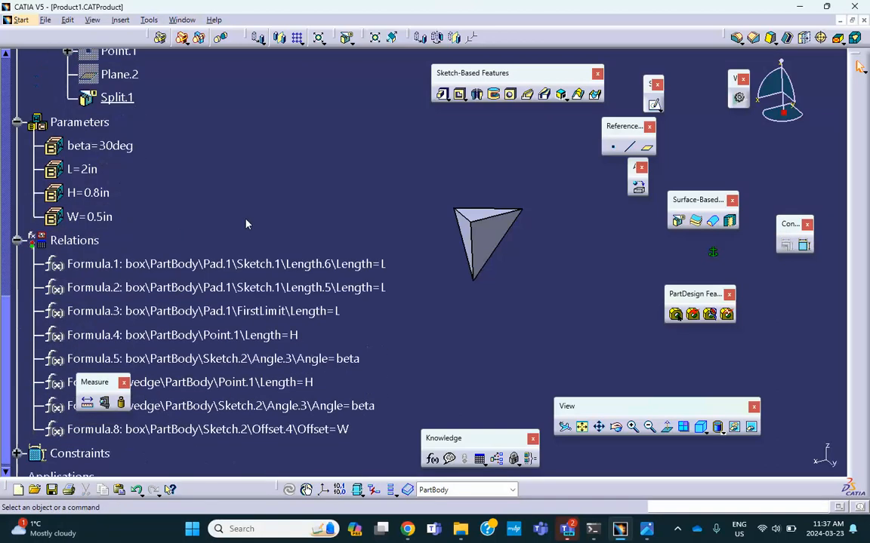
scroll(203, 240, "up", 10)
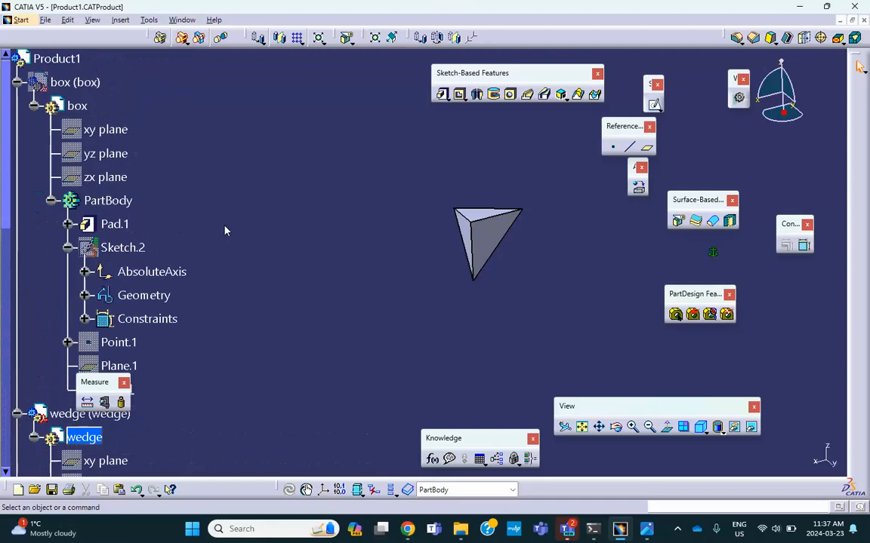
double_click(59, 230)
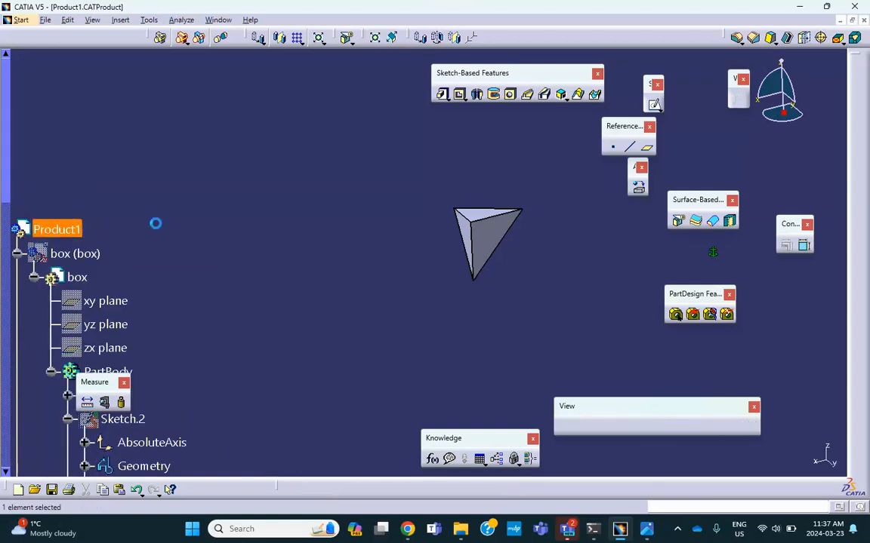
scroll(226, 209, "down", 10)
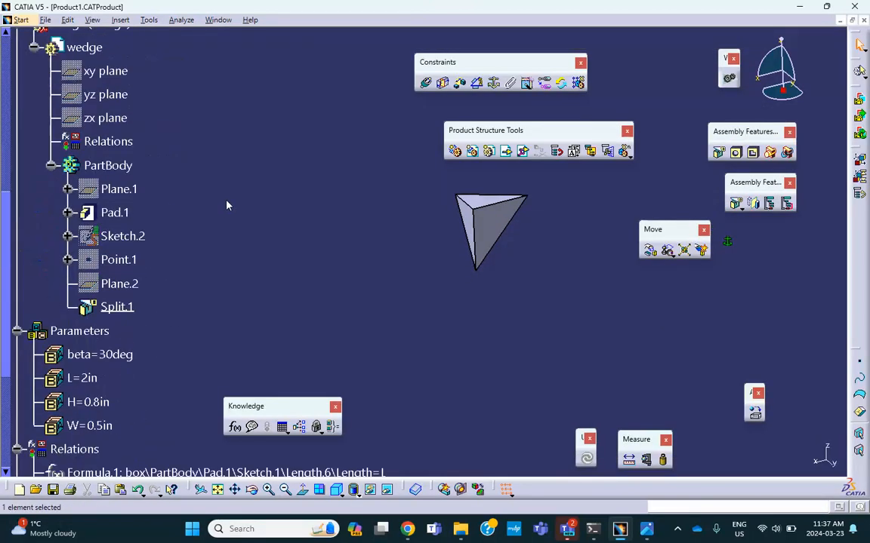
scroll(226, 204, "down", 2)
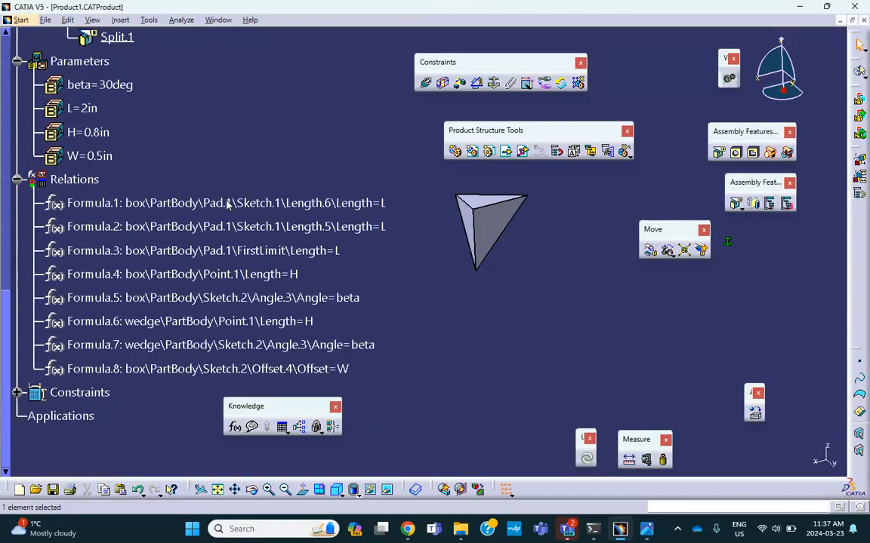
Add a product-level formula driving the wedge's Sketch.2 Offset.4 with the parameter W, and update the assembly
left_click(236, 428)
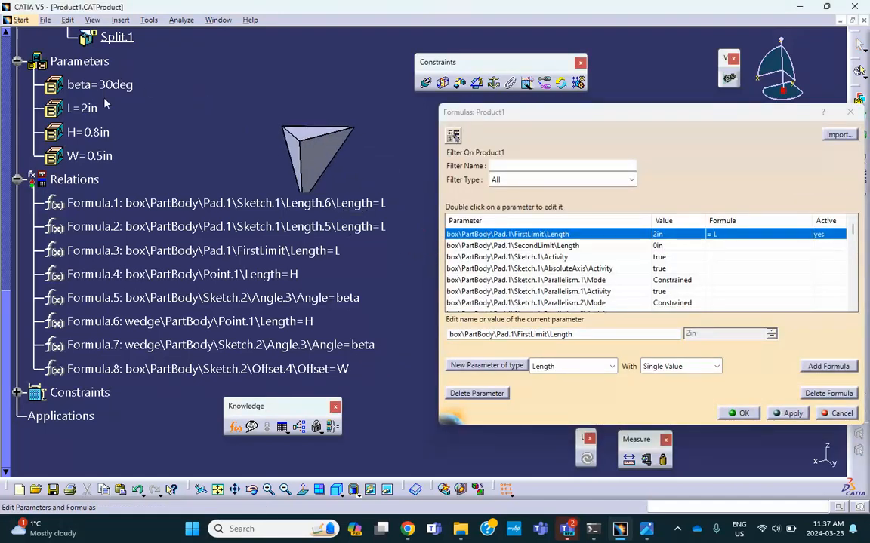
scroll(106, 104, "up", 10)
left_click(94, 114)
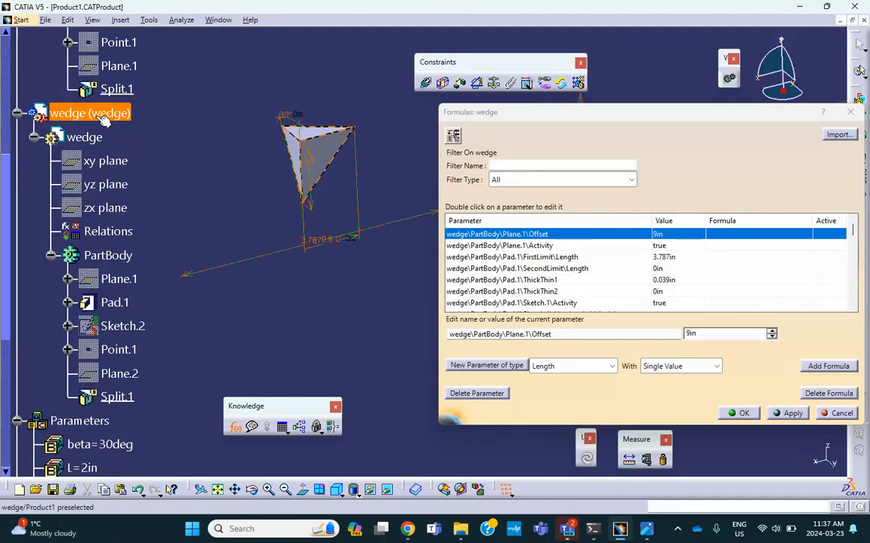
middle_click_drag(310, 255, 357, 252)
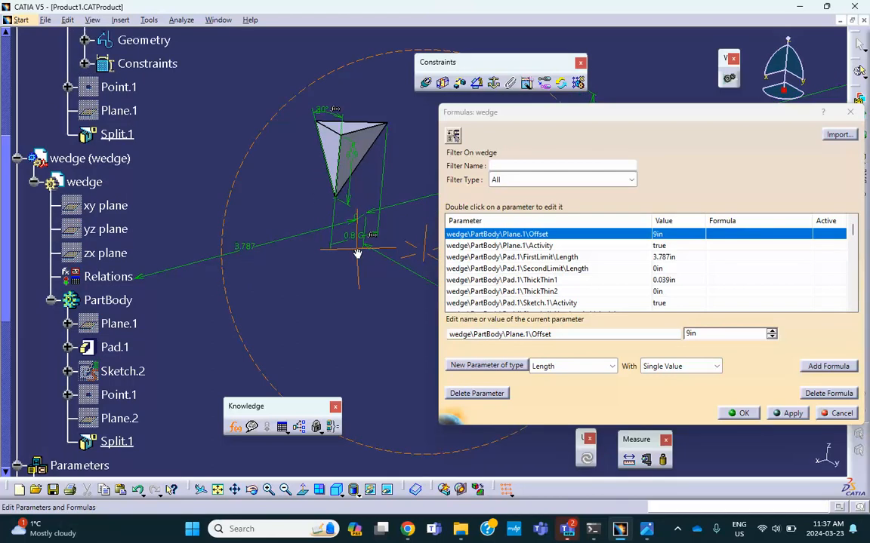
left_click(358, 151)
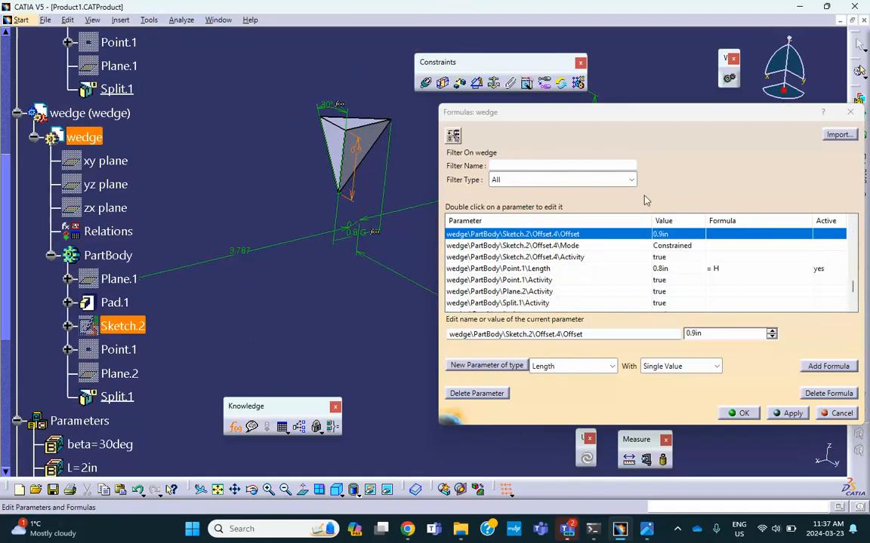
left_click(813, 365)
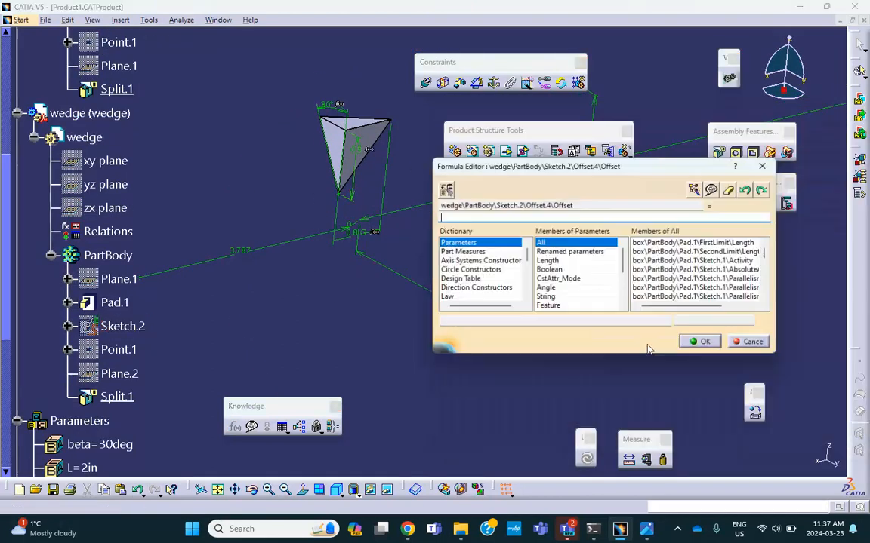
scroll(171, 259, "down", 5)
left_click(89, 245)
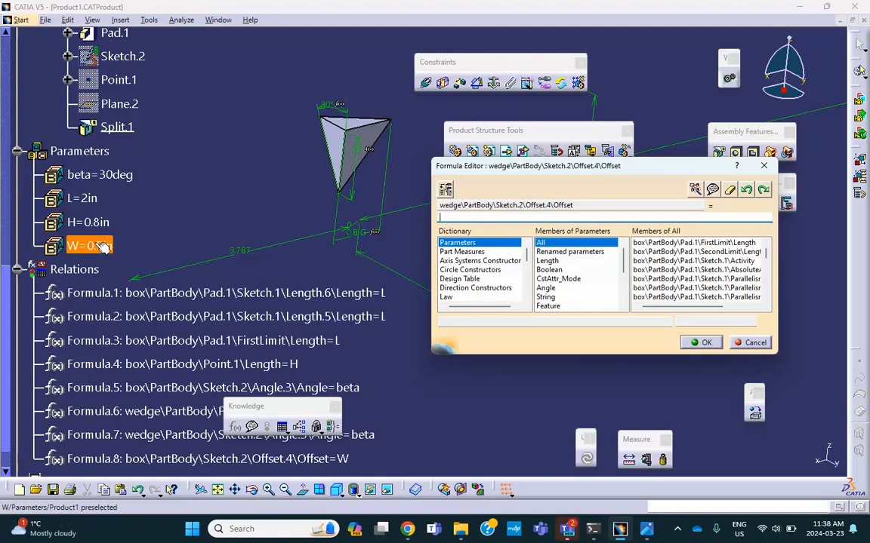
left_click(705, 342)
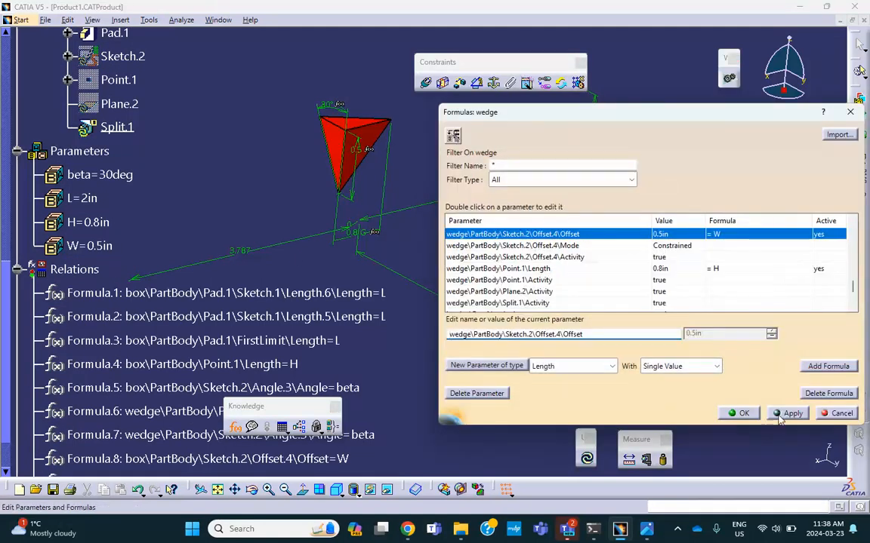
left_click(742, 413)
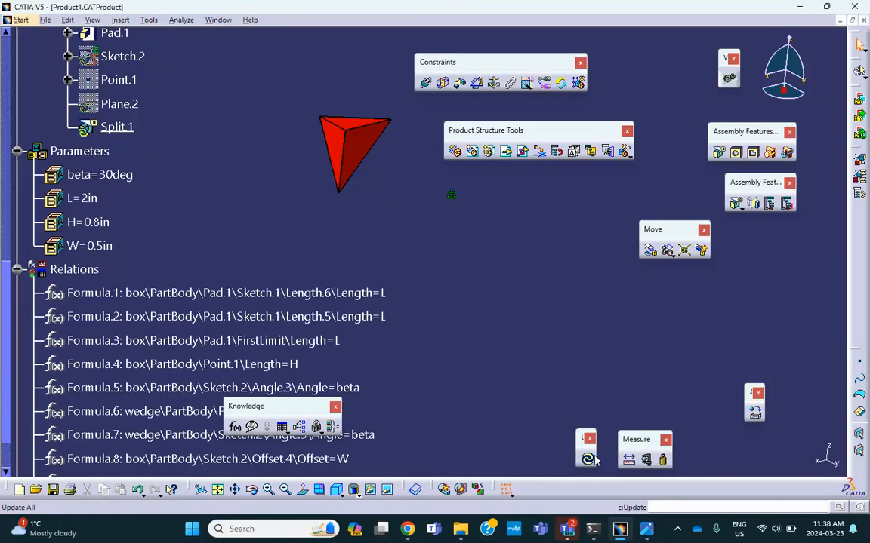
Show the hidden box component in the assembly again
middle_click_drag(332, 212, 295, 209)
scroll(237, 237, "up", 7)
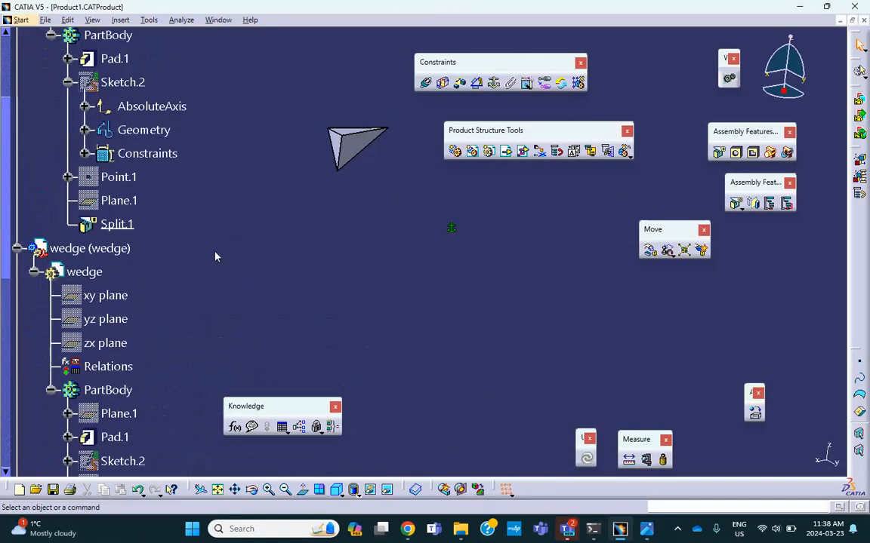
right_click(94, 97)
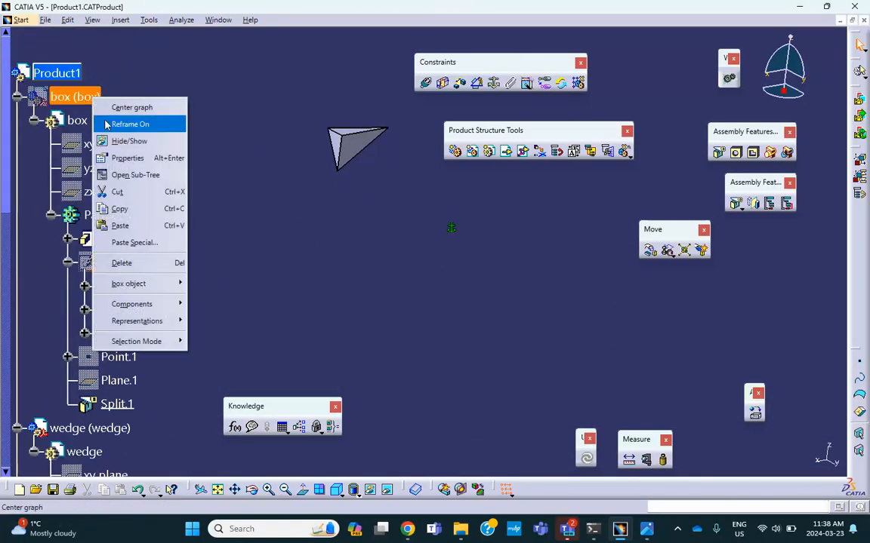
left_click(129, 141)
Test the parameter W at 1 in and 1.5 in, updating the assembly after each change
middle_click_drag(255, 228, 373, 281)
scroll(98, 262, "down", 7)
scroll(98, 263, "down", 3)
double_click(85, 246)
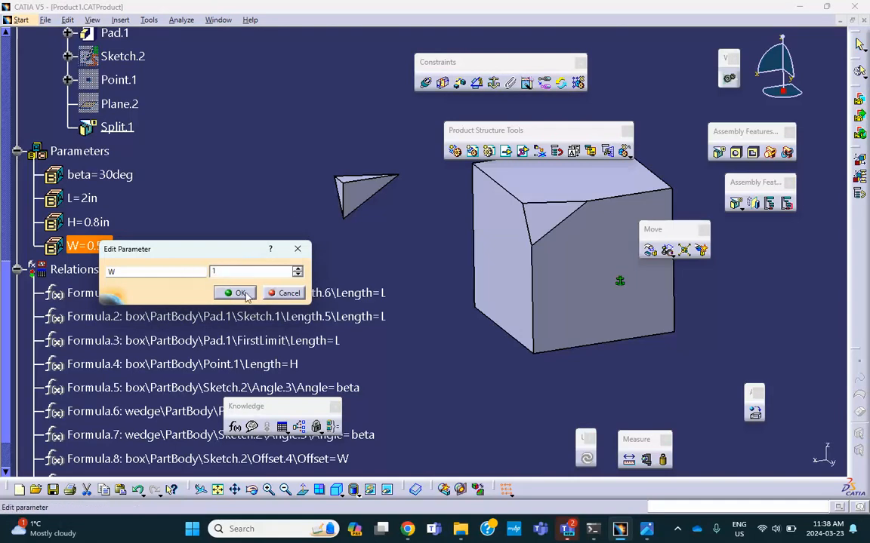
left_click(586, 457)
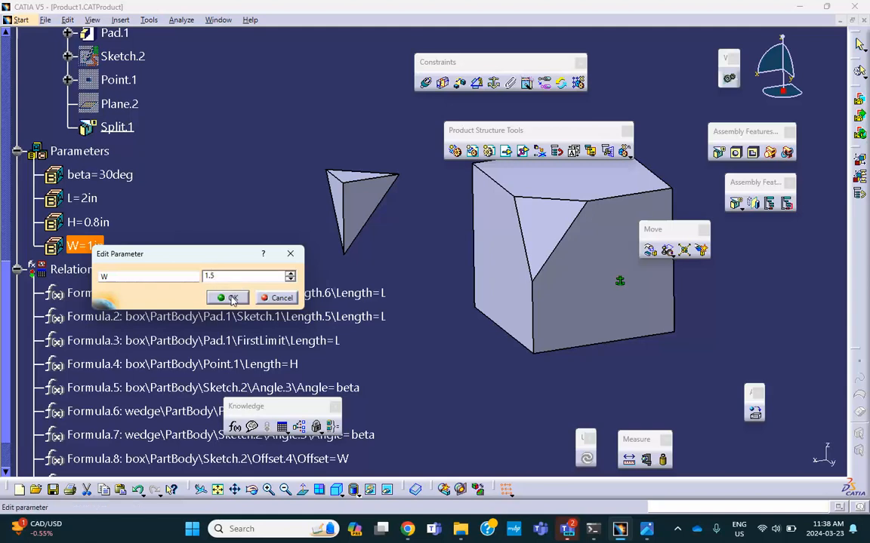
left_click(233, 298)
left_click(586, 456)
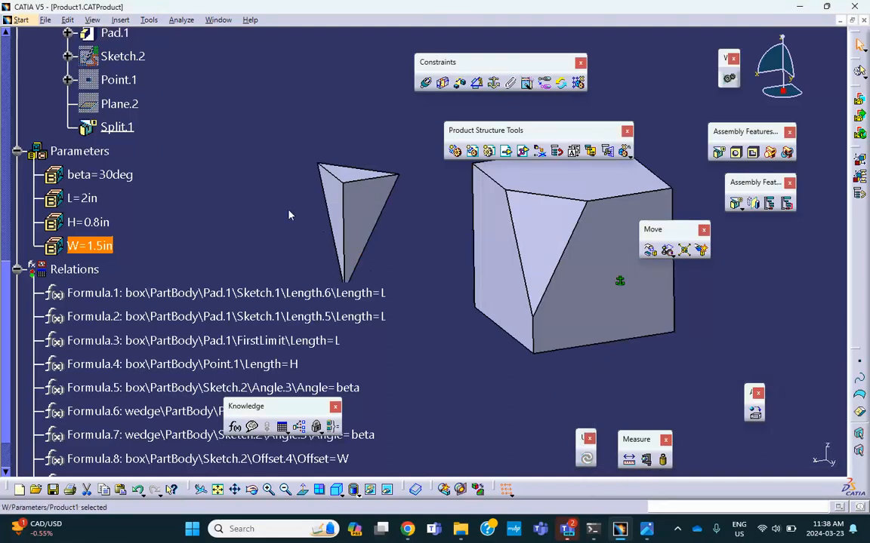
Add a coincidence constraint between the wedge's upper corner nearest the box and the matching top-edge corner of the box's cut
middle_click_drag(259, 197, 251, 245)
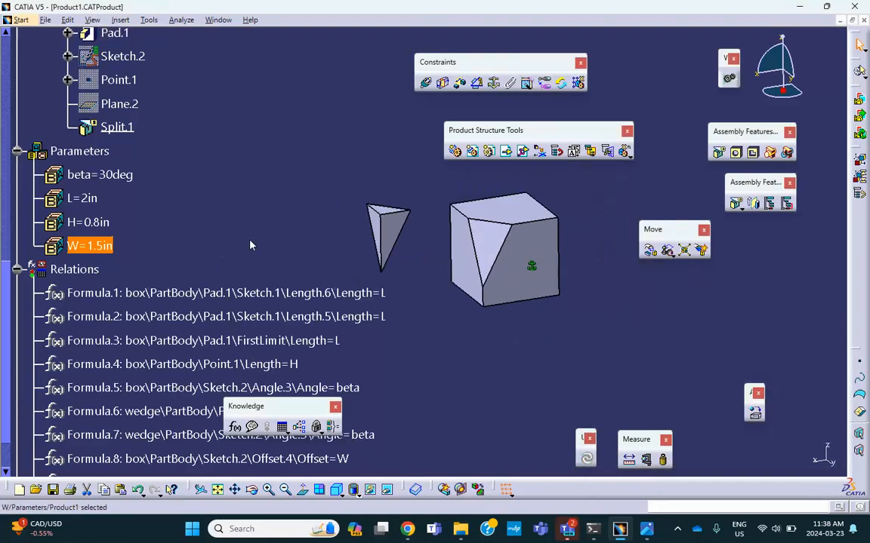
scroll(194, 239, "down", 3)
scroll(193, 236, "down", 4)
middle_click_drag(398, 316, 359, 287)
middle_click_drag(558, 214, 556, 235)
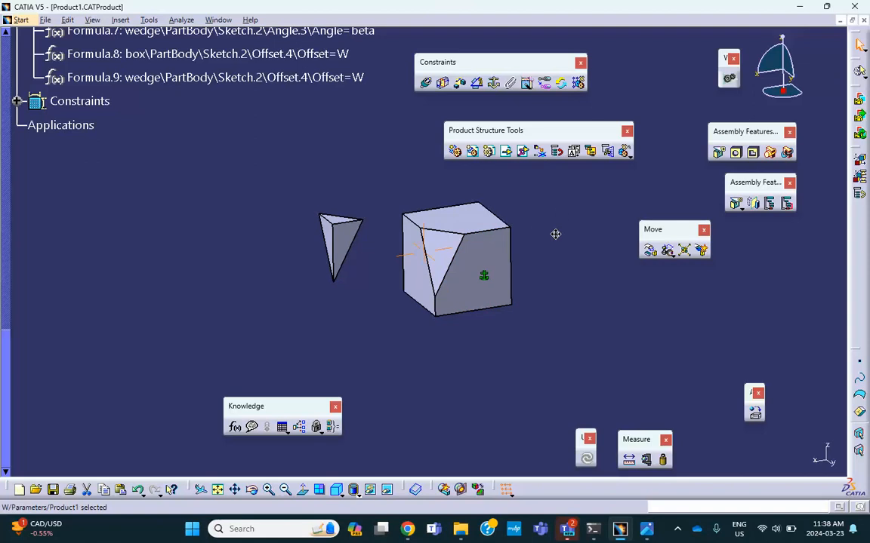
left_click(426, 83)
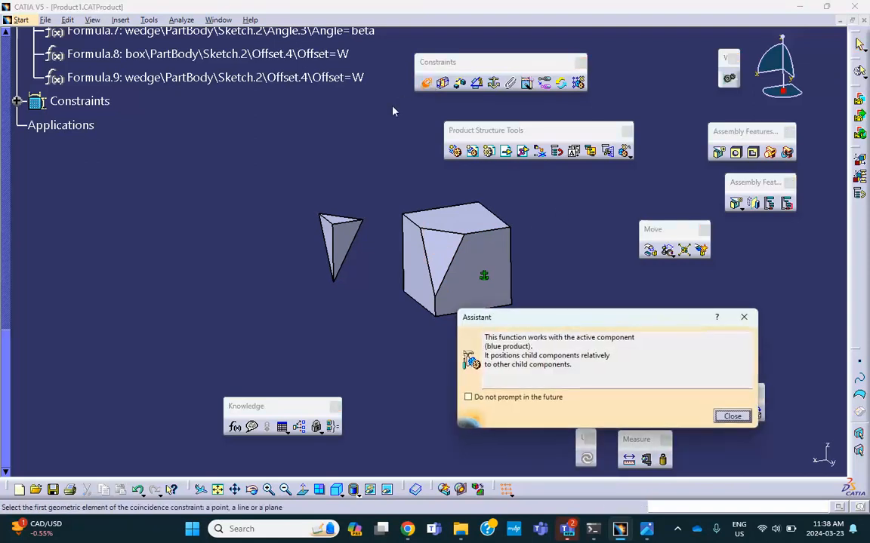
left_click(365, 221)
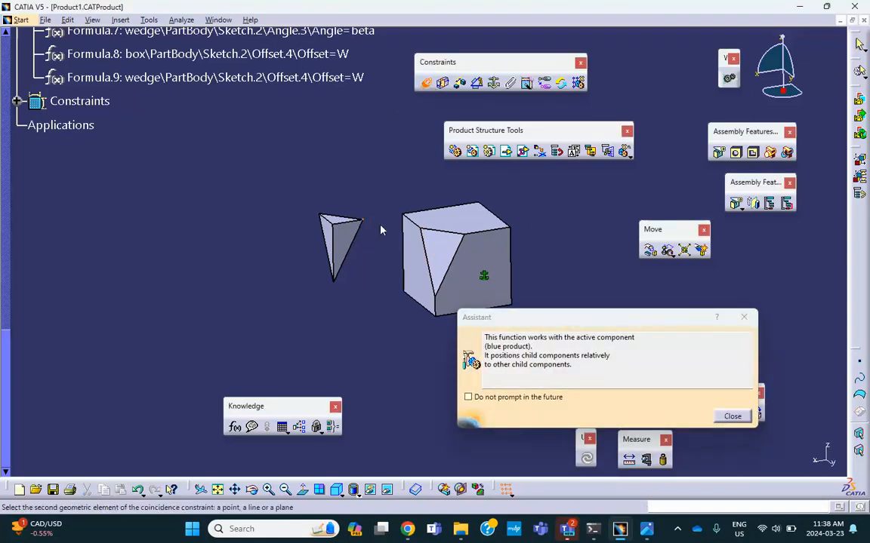
left_click(464, 234)
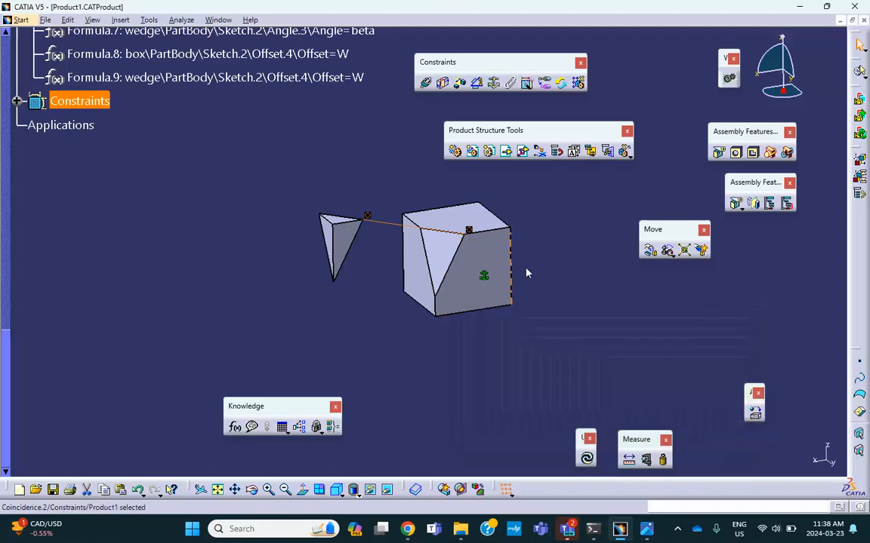
Add coincidence constraints joining the wedge's other outer top corner and lowest corner to the matching corners of the box's cut
left_click(426, 83)
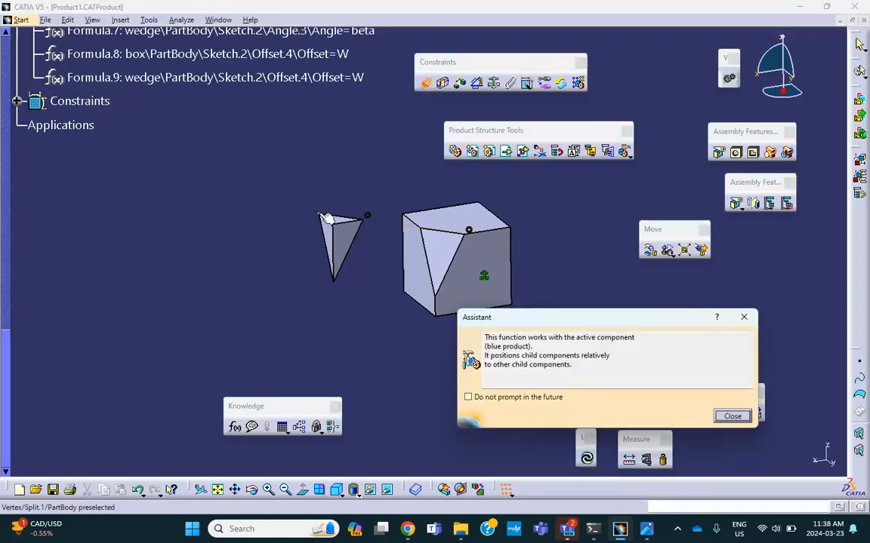
left_click(322, 217)
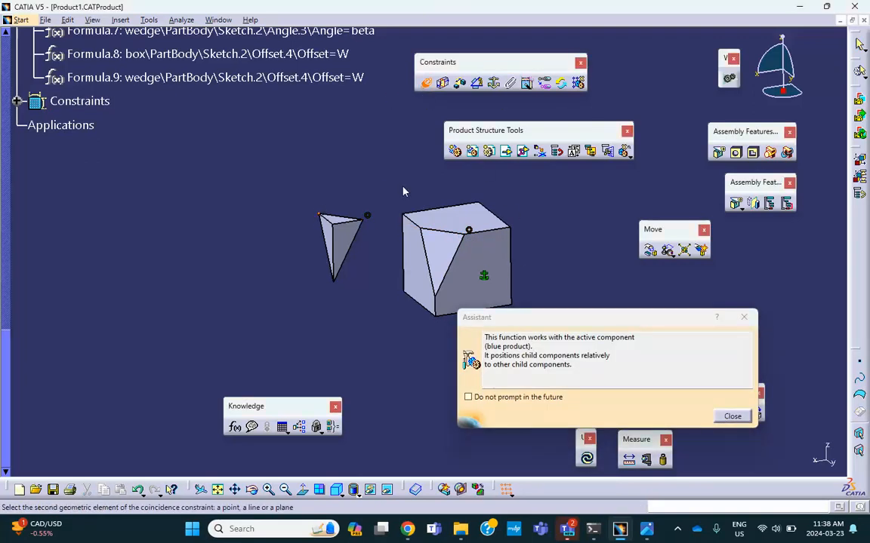
left_click(420, 227)
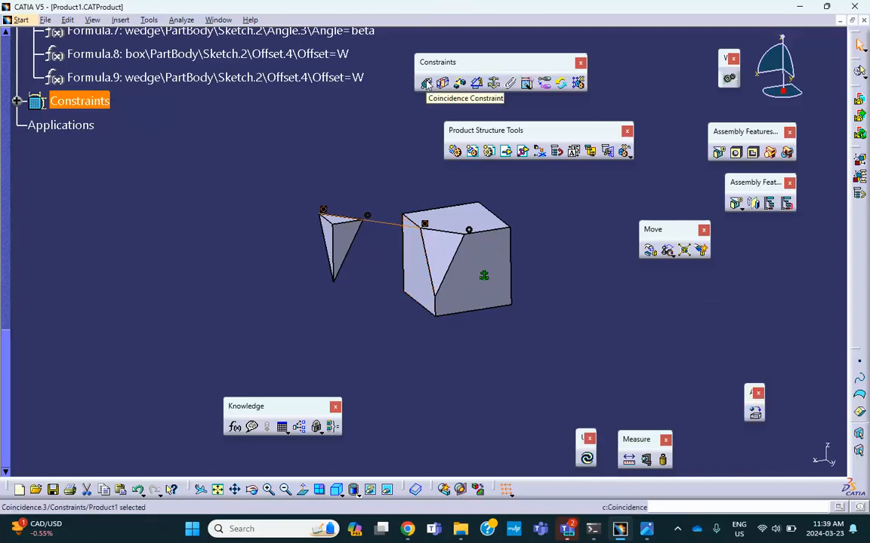
left_click(427, 83)
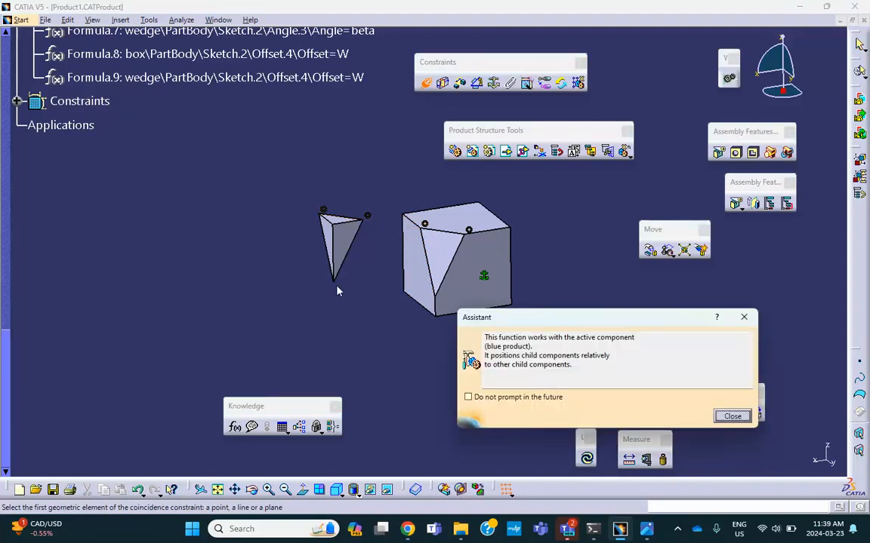
left_click(334, 281)
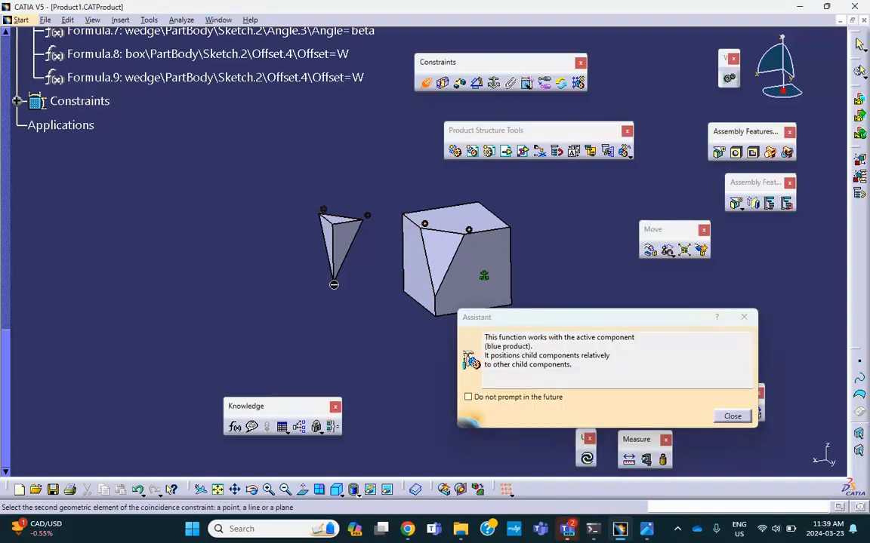
left_click(438, 297)
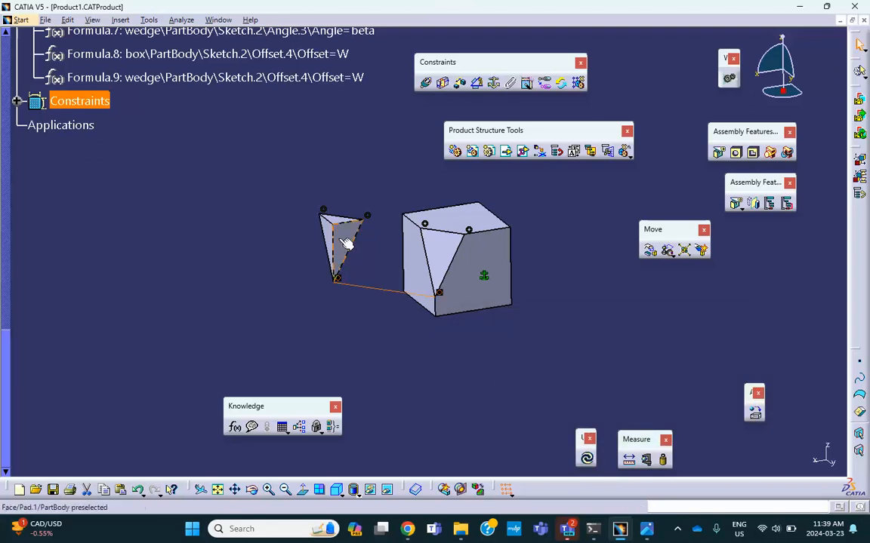
Make the wedge's front face coincident with the box's front face and update the assembly
left_click(471, 256)
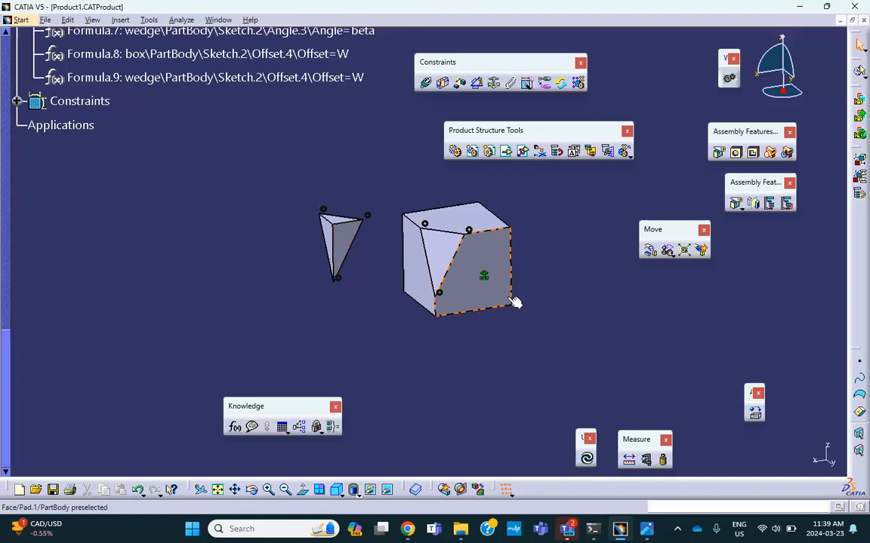
left_click(428, 86)
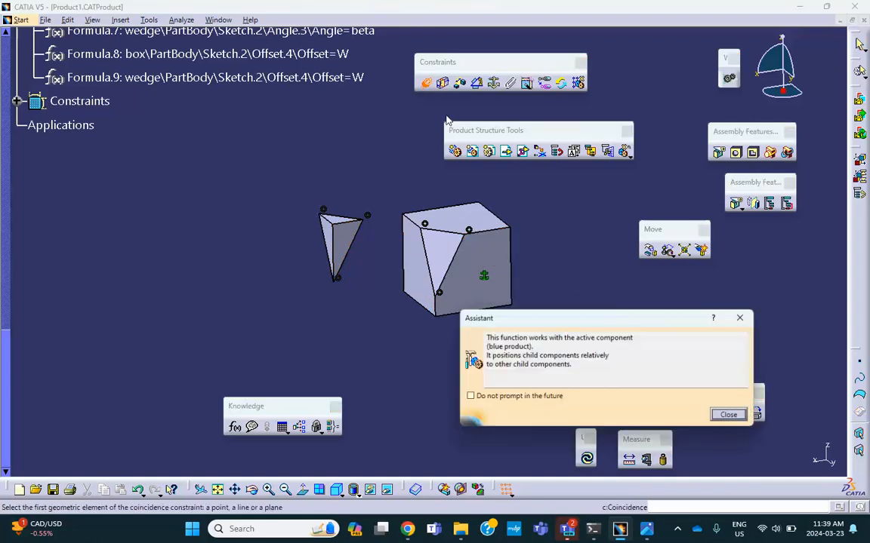
left_click(351, 238)
left_click(493, 263)
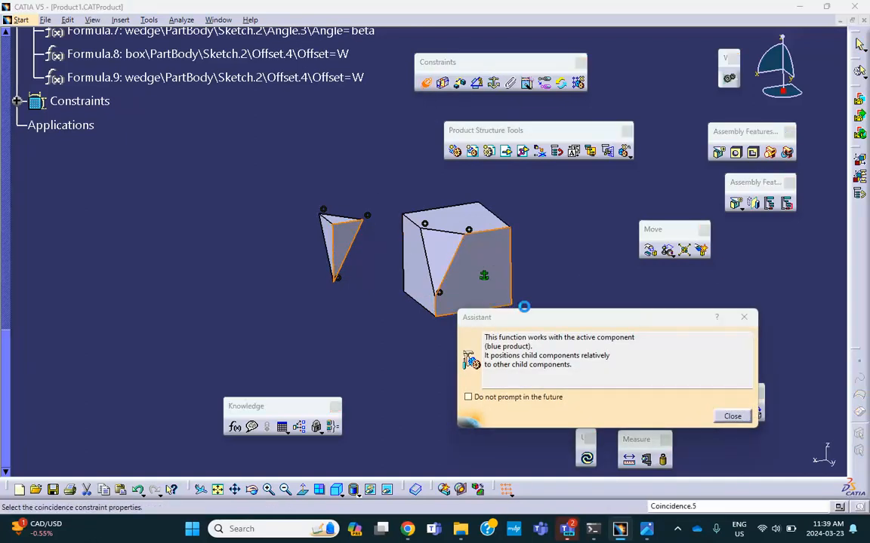
key("Return")
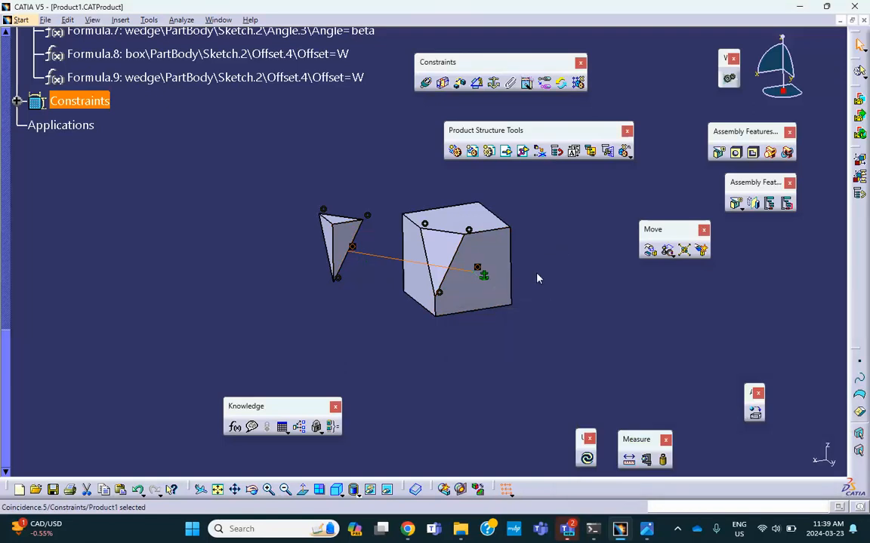
left_click(587, 457)
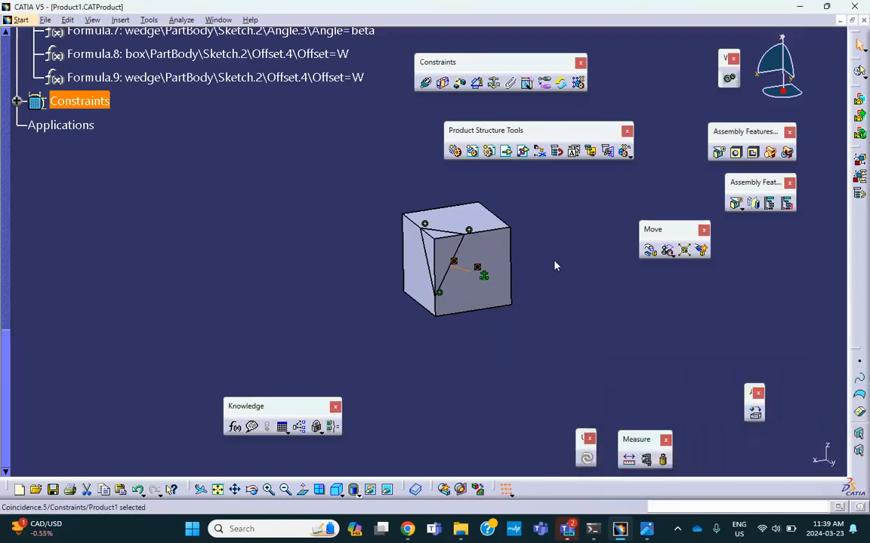
Rotate the wedge and the box out of position with Manipulation, and update the assembly to test the coincidence constraints
middle_click_drag(551, 258, 567, 259)
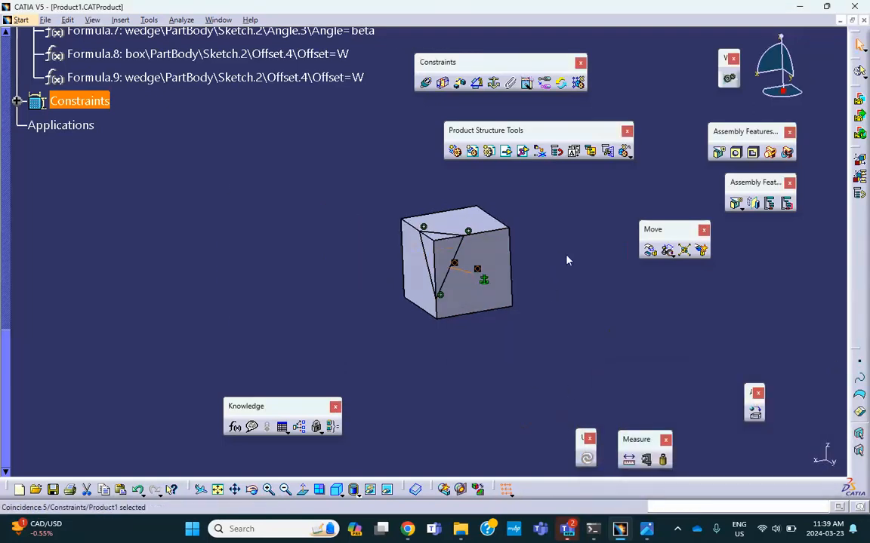
left_click(649, 249)
left_click(692, 343)
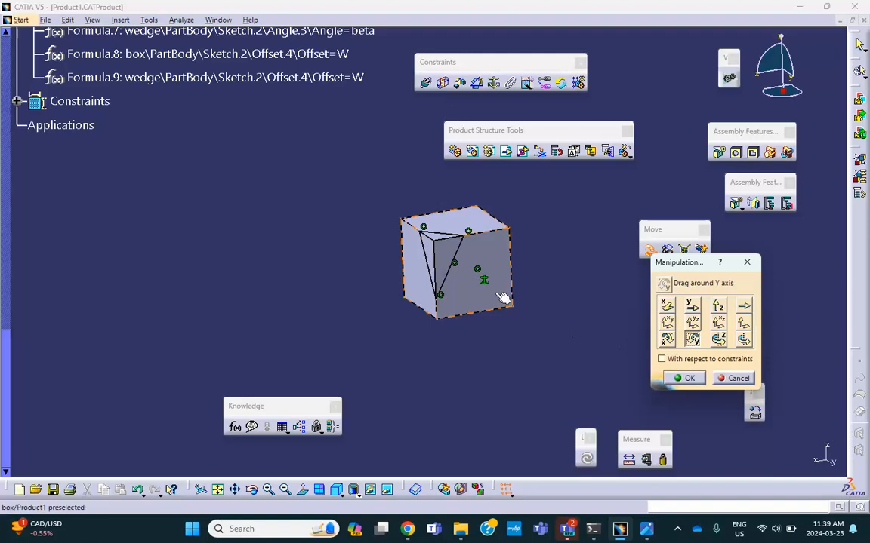
left_click_drag(450, 264, 557, 155)
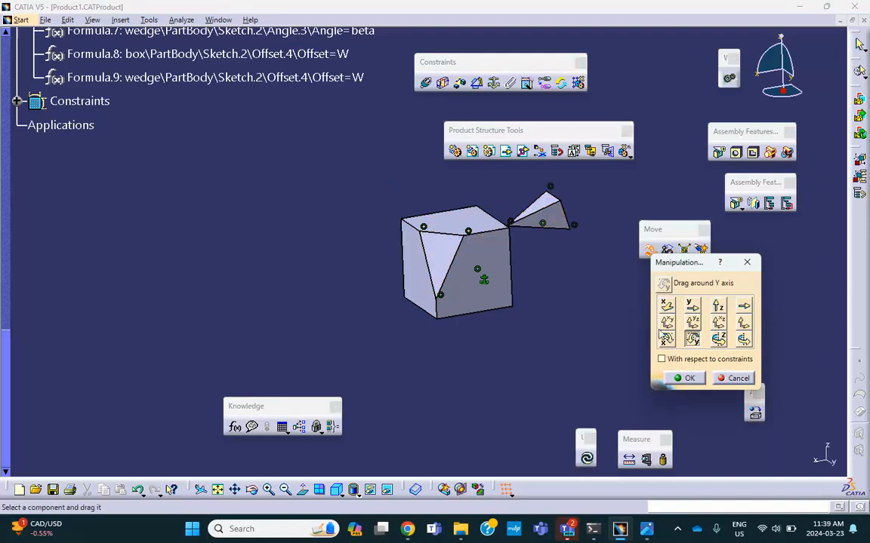
left_click(717, 339)
left_click_drag(445, 270, 495, 249)
left_click_drag(488, 290, 430, 197)
left_click(692, 305)
left_click(692, 339)
left_click_drag(491, 237, 602, 353)
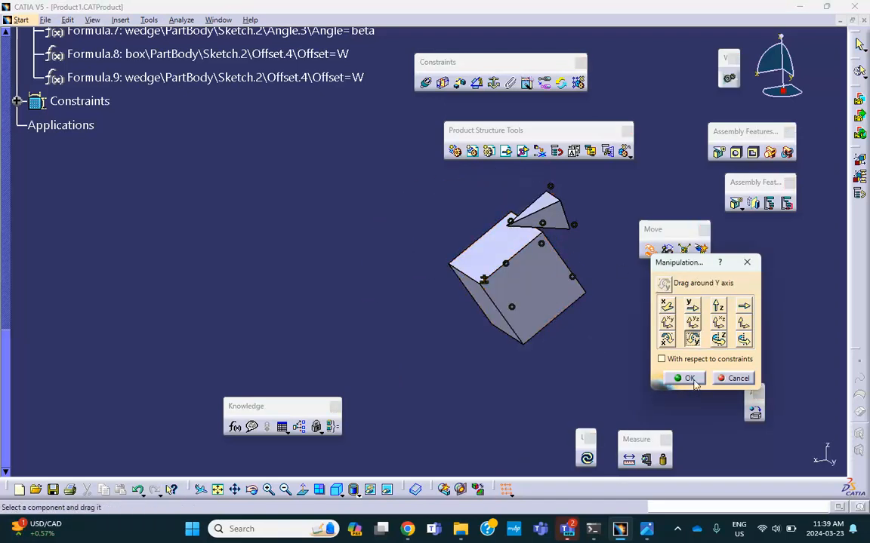
left_click(688, 378)
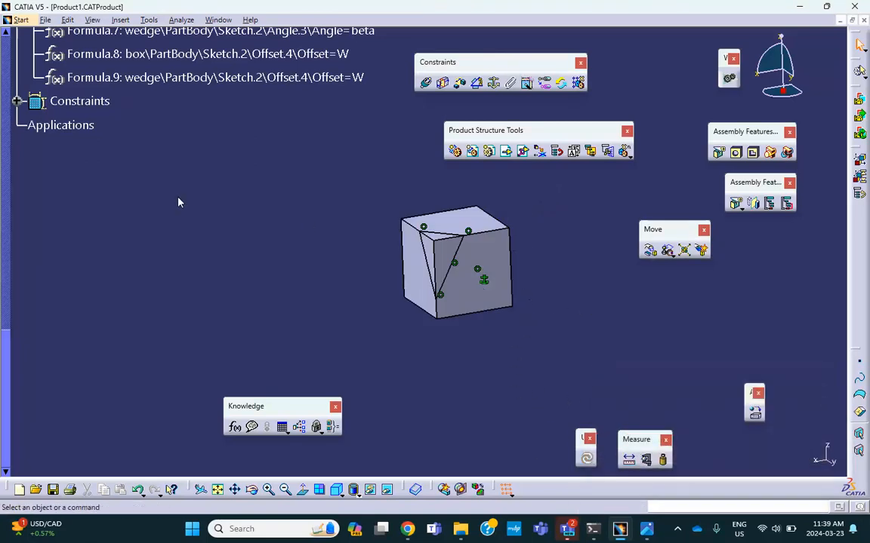
scroll(177, 201, "up", 3)
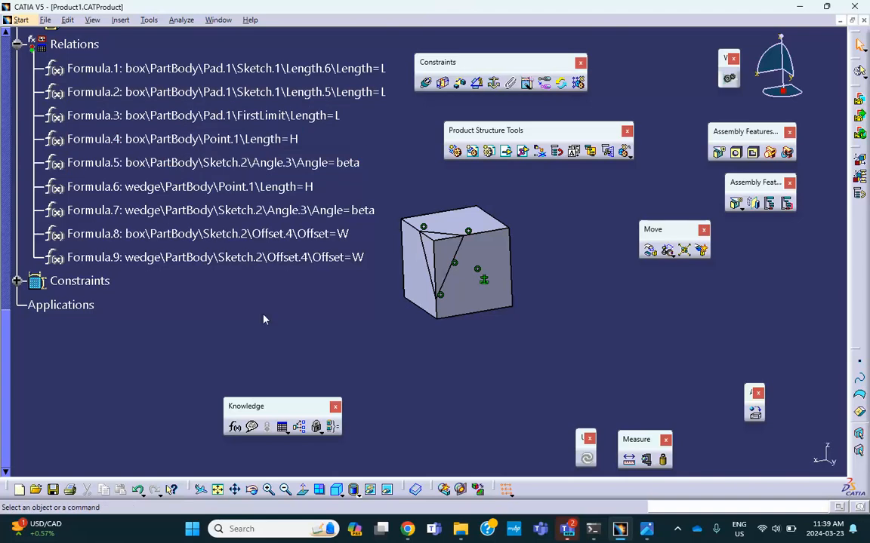